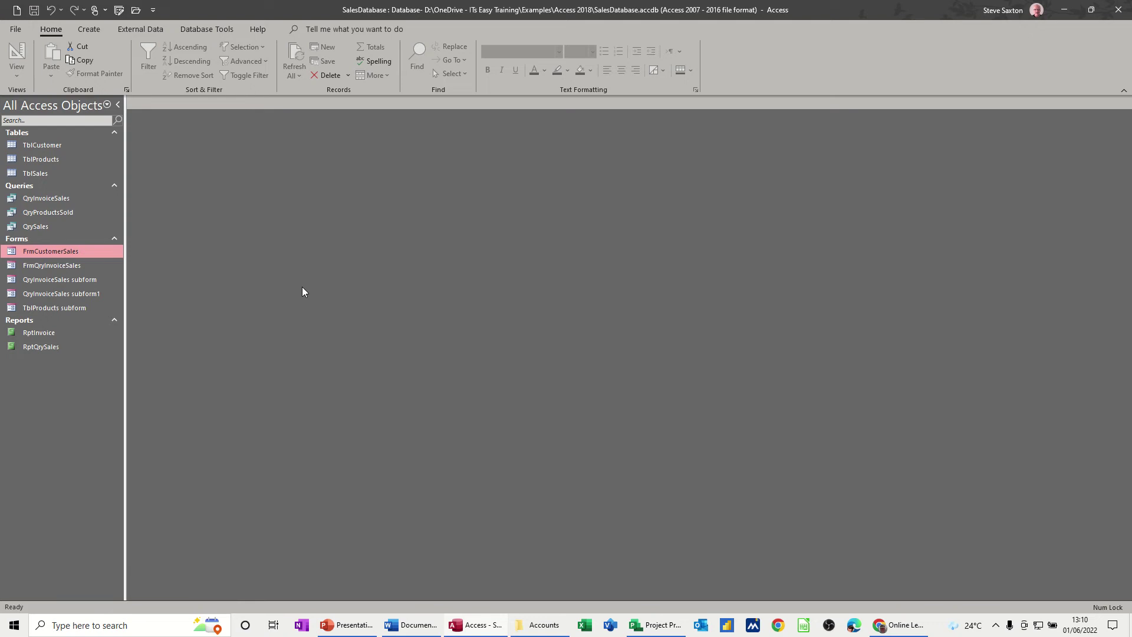
- Open the TblCustomer, TblProducts and TblSales tables in Datasheet view
{"action": "double_click", "coordinate": [46, 145]}
{"action": "double_click", "coordinate": [54, 160]}
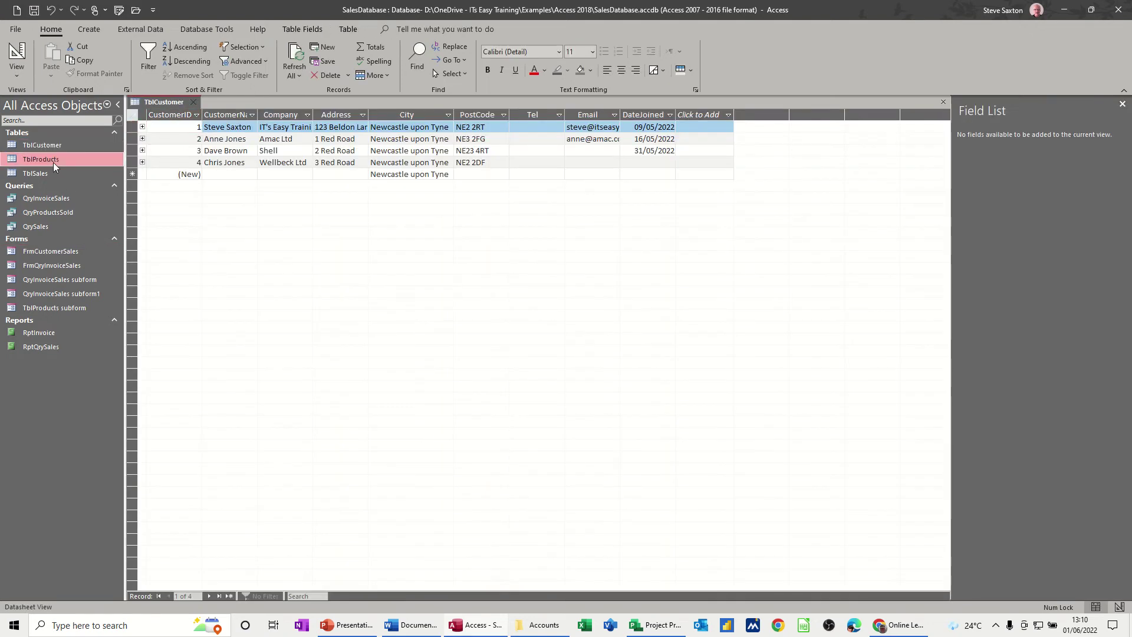
{"action": "double_click", "coordinate": [52, 174]}
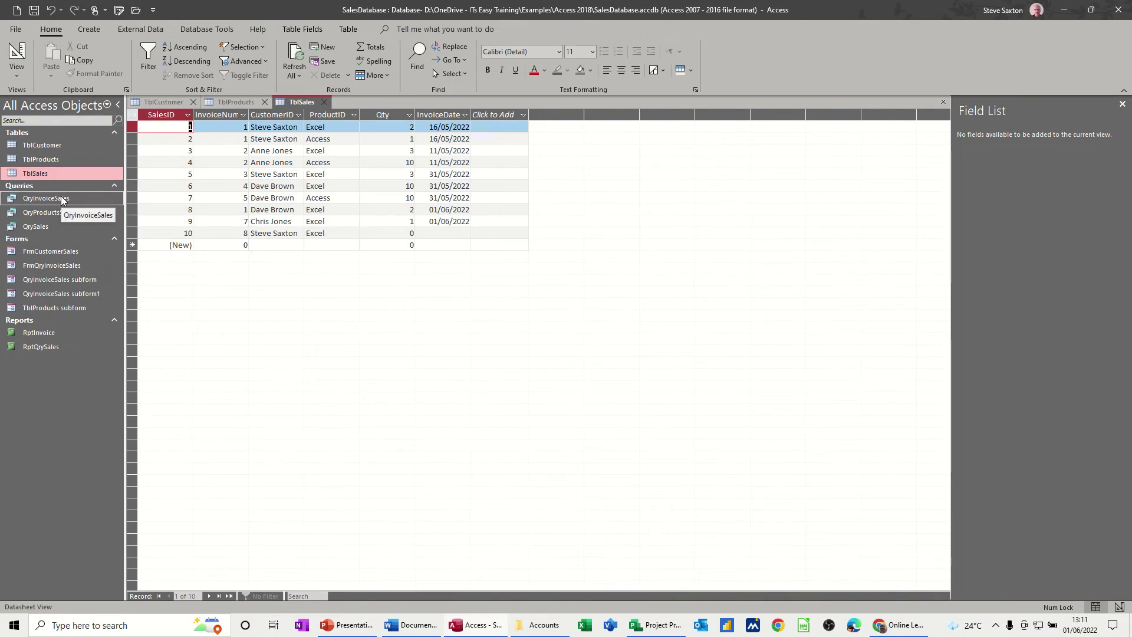
- Run QryInvoiceSales, QryProductsSold, and QrySales for invoice number 1
{"action": "double_click", "coordinate": [61, 198]}
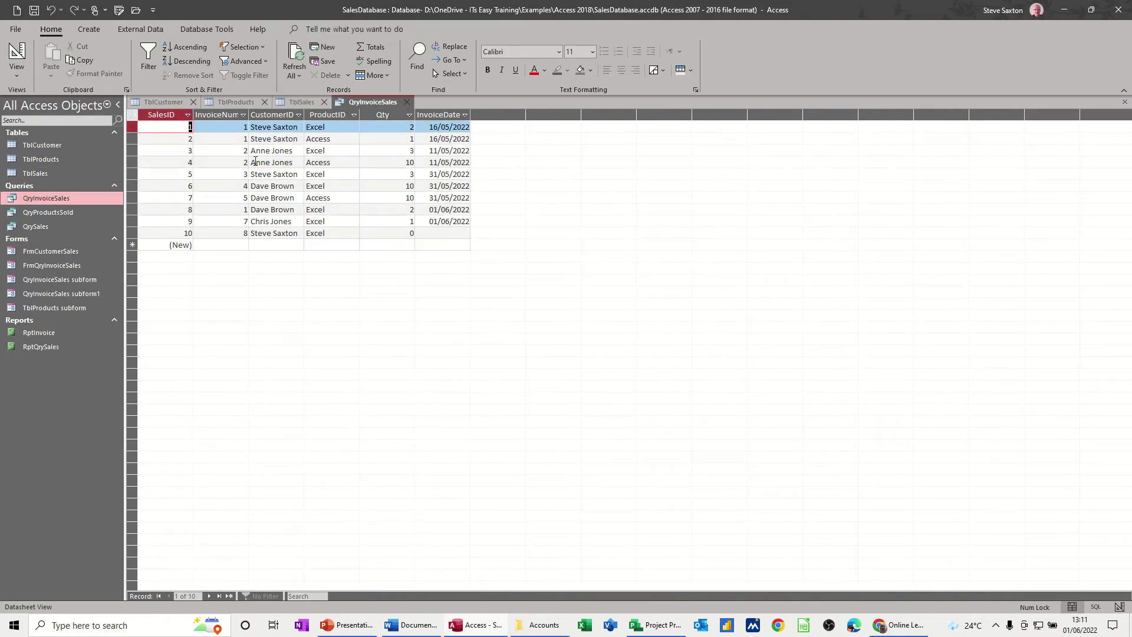
{"action": "double_click", "coordinate": [59, 215]}
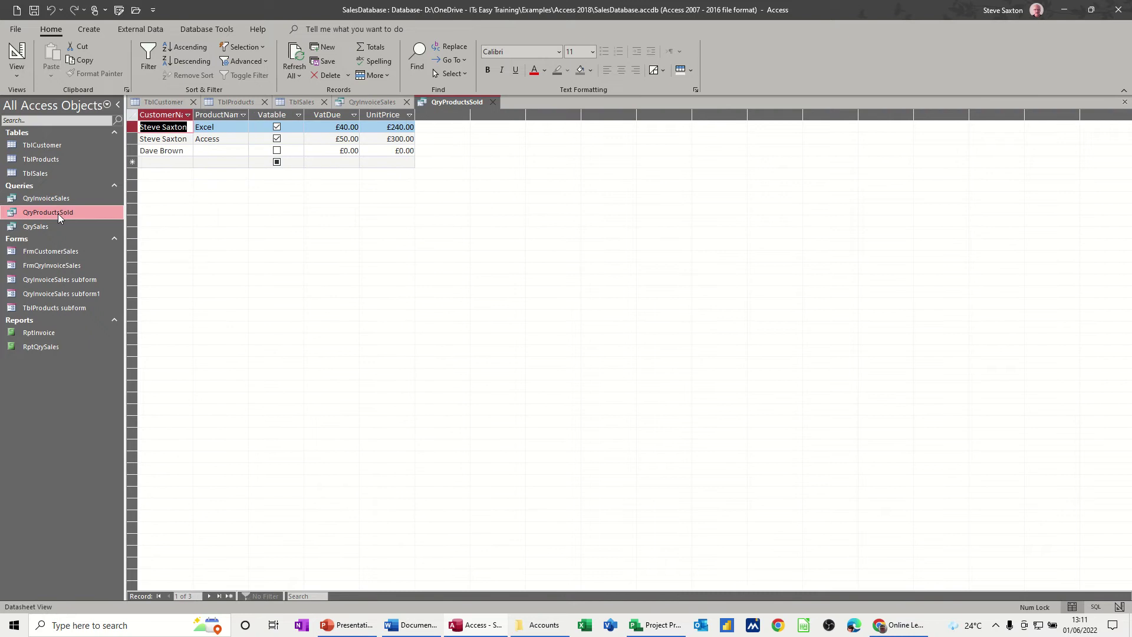
{"action": "double_click", "coordinate": [33, 227]}
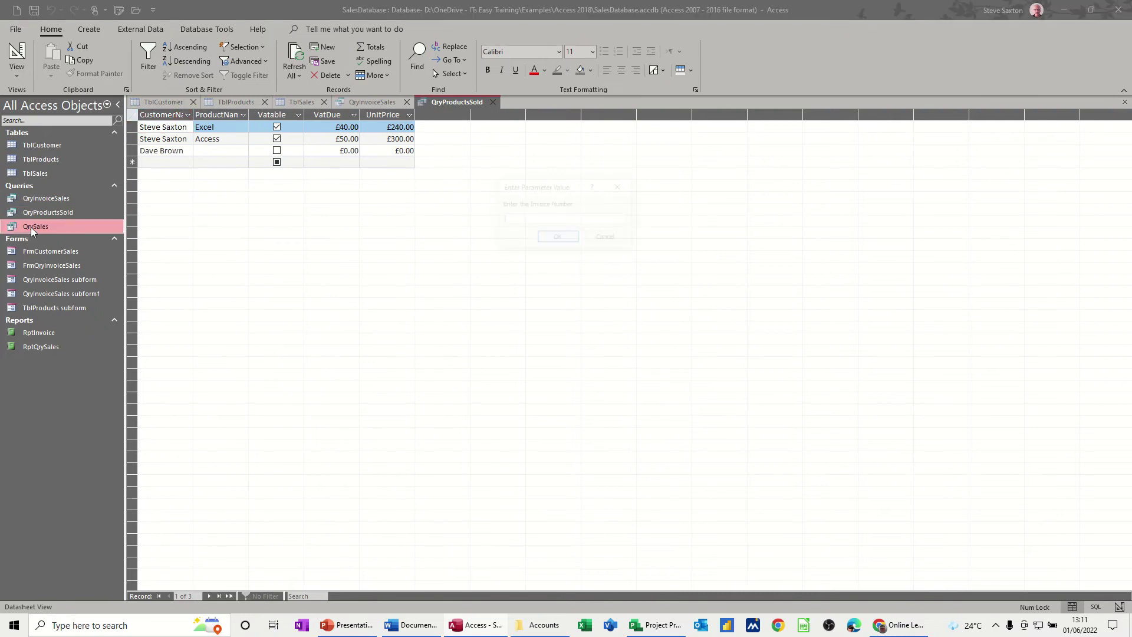
{"action": "type", "text": "1"}
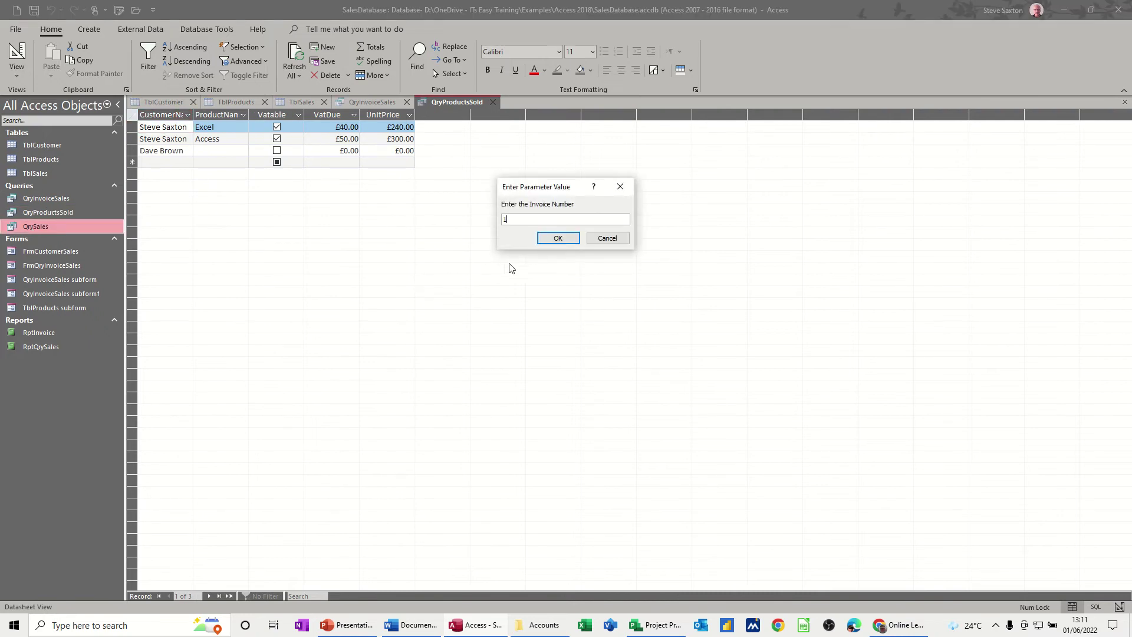
{"action": "left_click", "coordinate": [546, 241]}
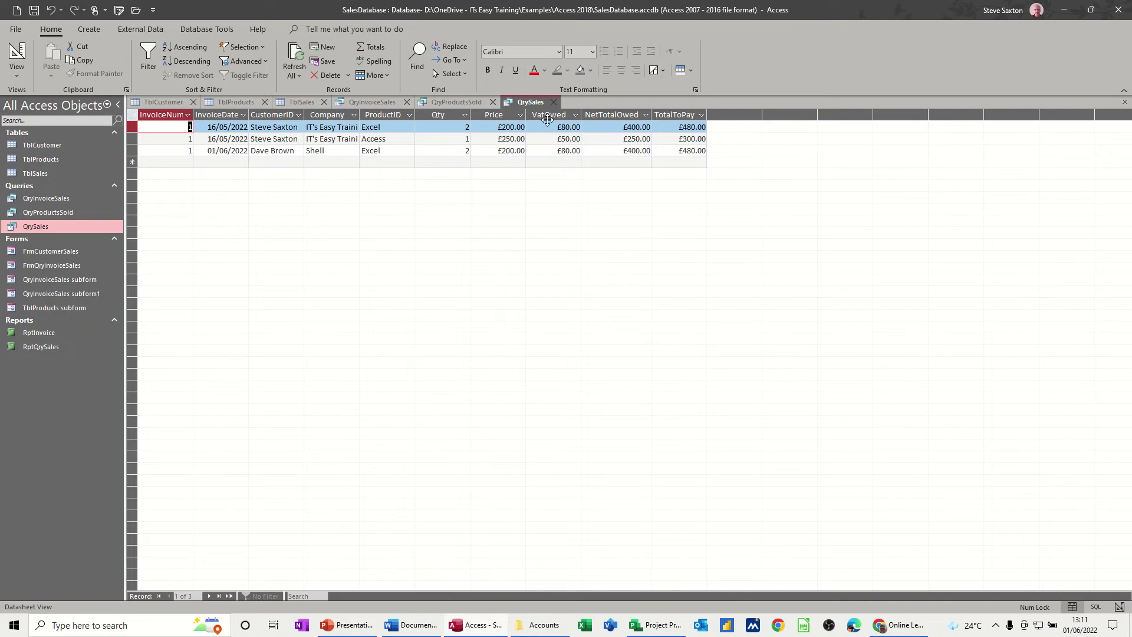
- Close the three query results and the TblSales and TblProducts tables
{"action": "left_click", "coordinate": [553, 102]}
{"action": "left_click", "coordinate": [490, 103]}
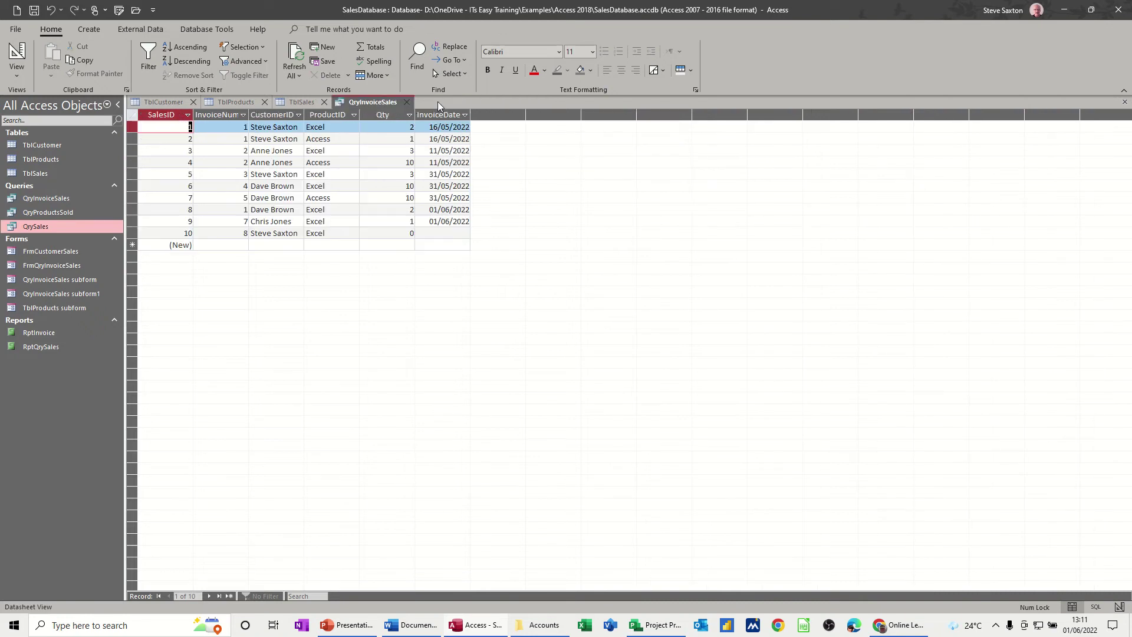
{"action": "left_click", "coordinate": [405, 103]}
{"action": "left_click", "coordinate": [327, 103]}
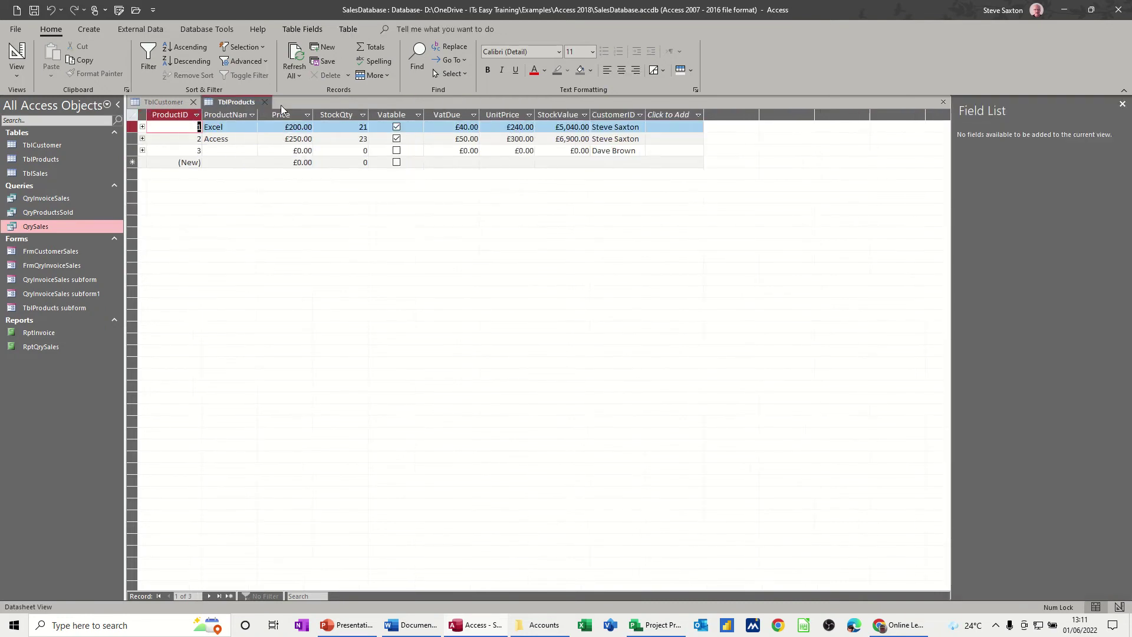
{"action": "left_click", "coordinate": [266, 102]}
{"action": "left_click", "coordinate": [193, 103]}
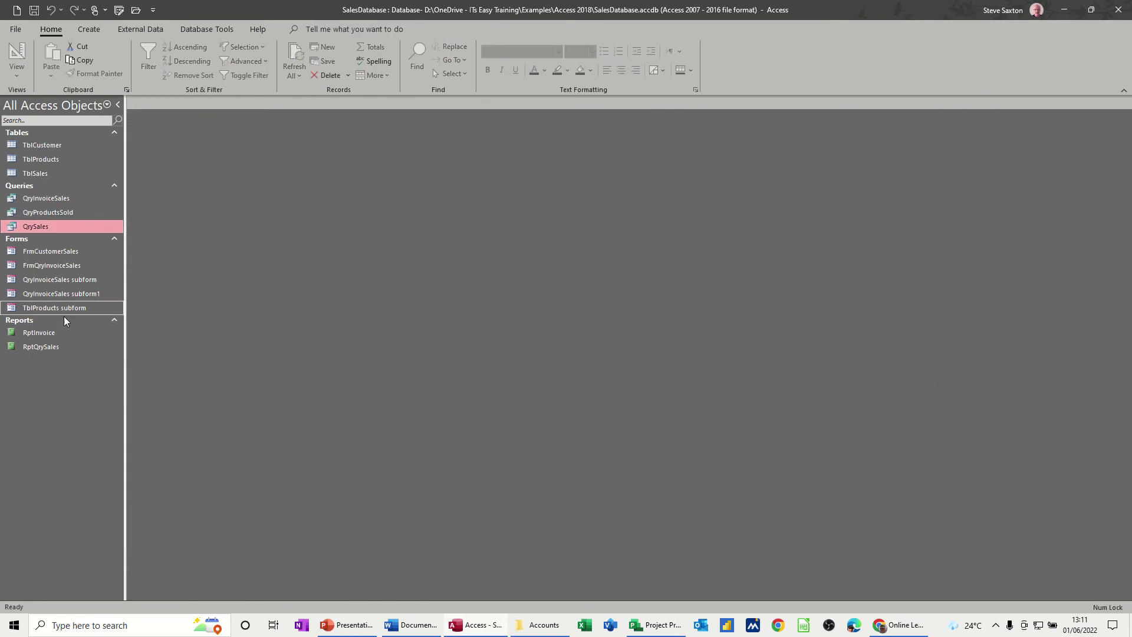
{"action": "left_click", "coordinate": [49, 335]}
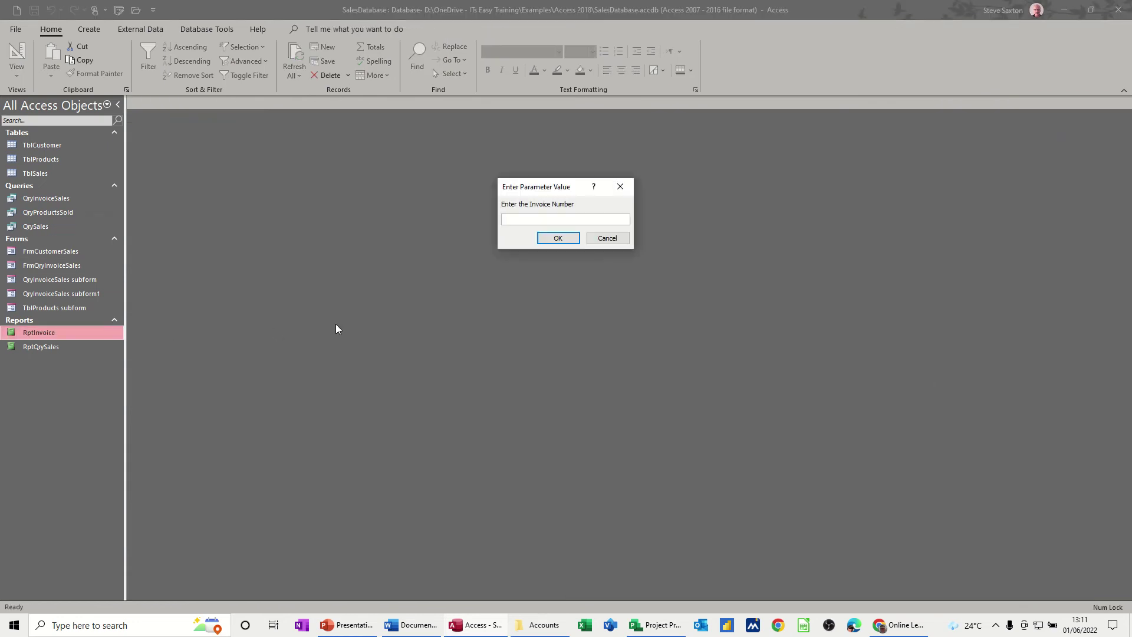
{"action": "type", "text": "1"}
{"action": "left_click", "coordinate": [566, 238]}
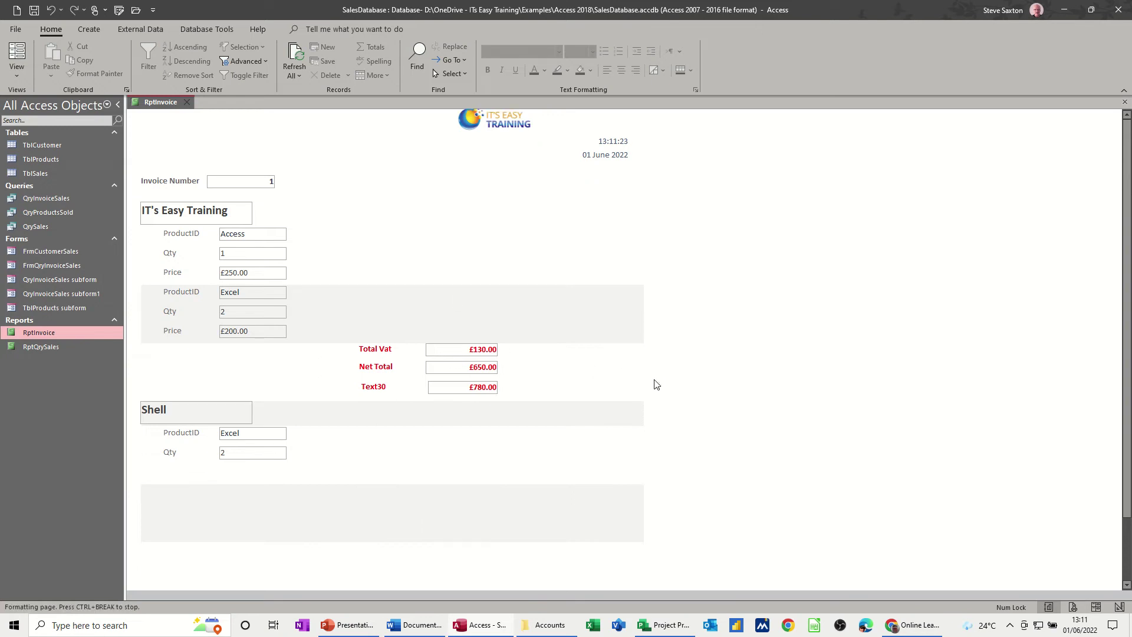
{"action": "scroll", "coordinate": [678, 419], "scroll_direction": "down", "scroll_amount": 1}
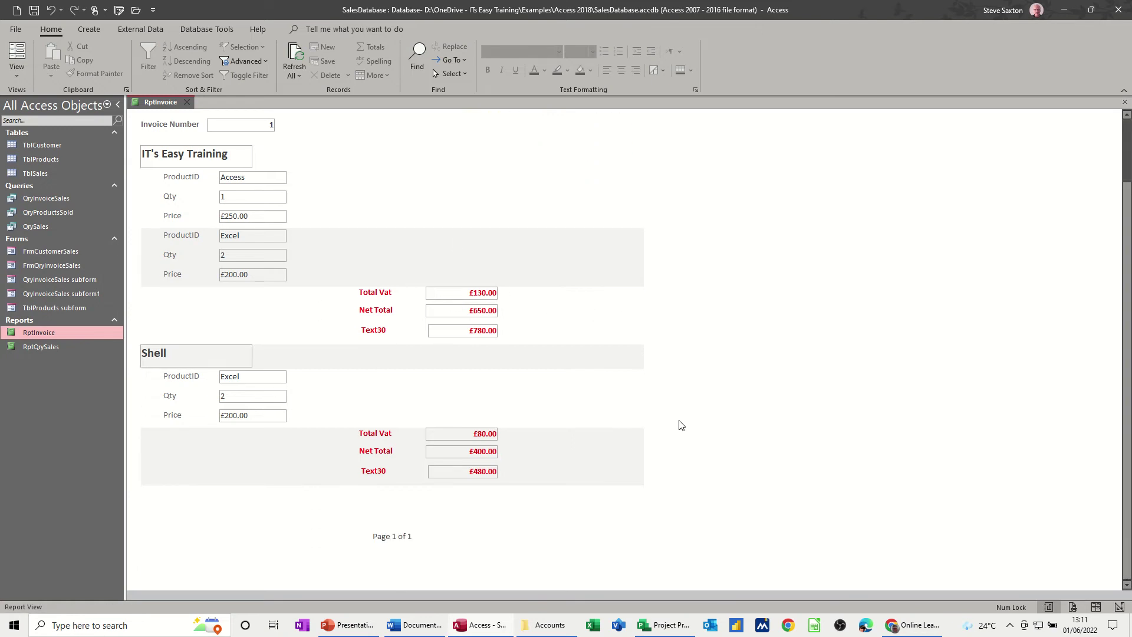
{"action": "scroll", "coordinate": [678, 419], "scroll_direction": "up", "scroll_amount": 1}
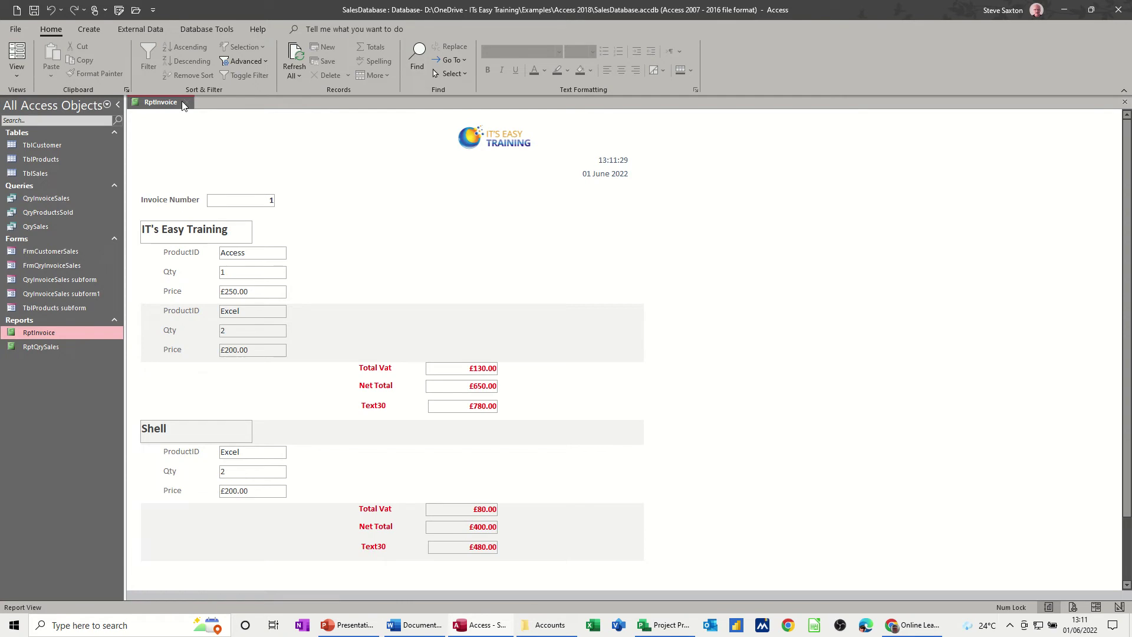
{"action": "left_click", "coordinate": [184, 103]}
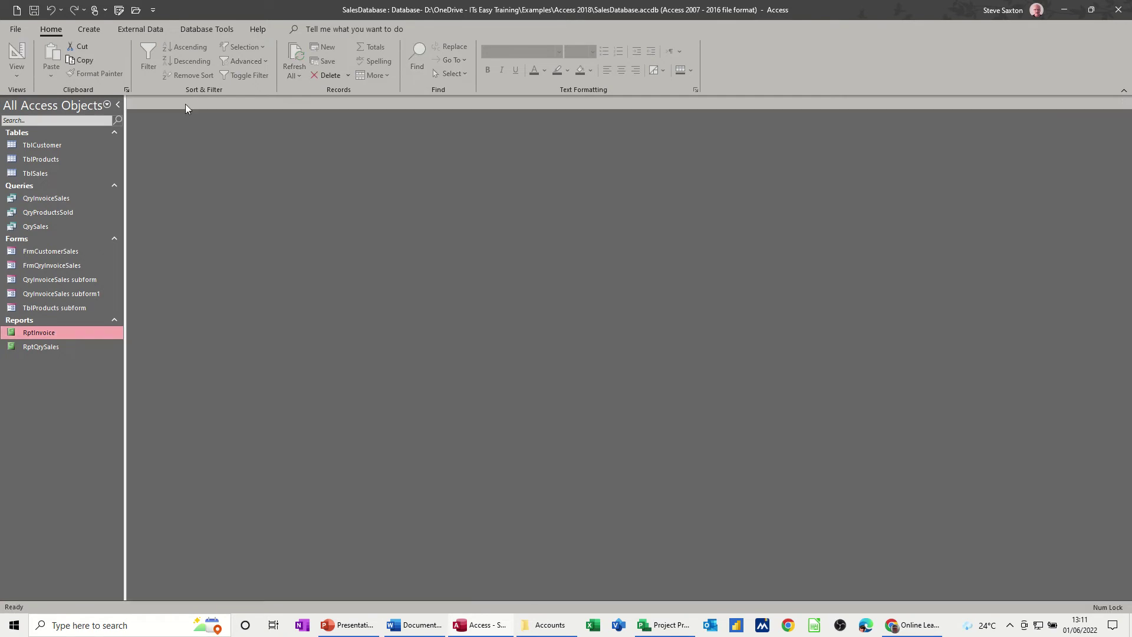
{"action": "double_click", "coordinate": [47, 347]}
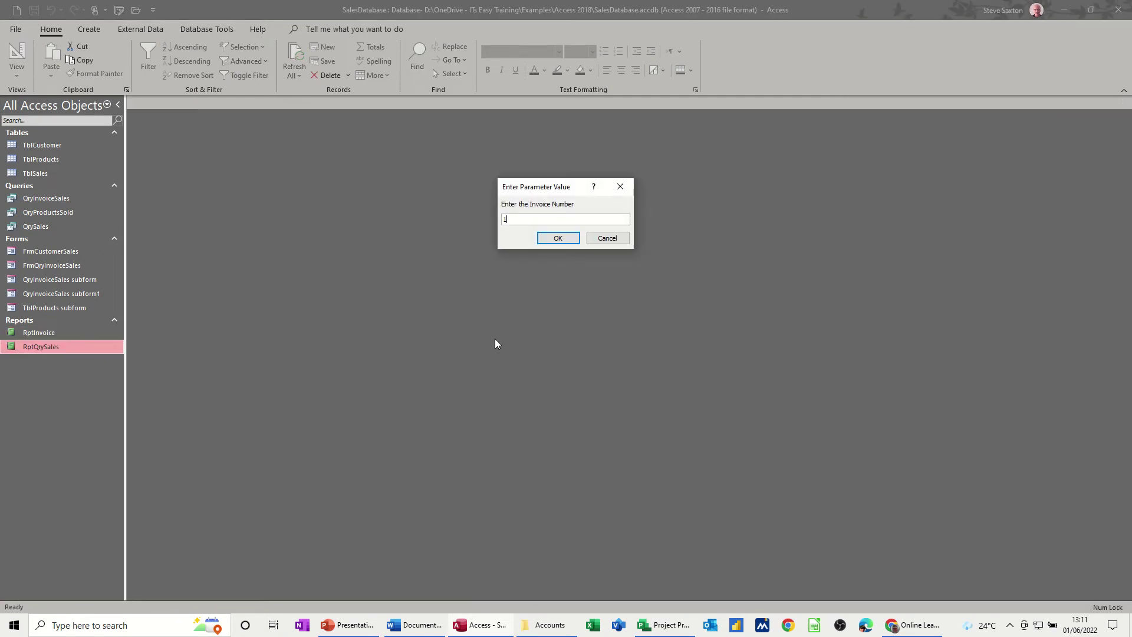
{"action": "left_click", "coordinate": [558, 241]}
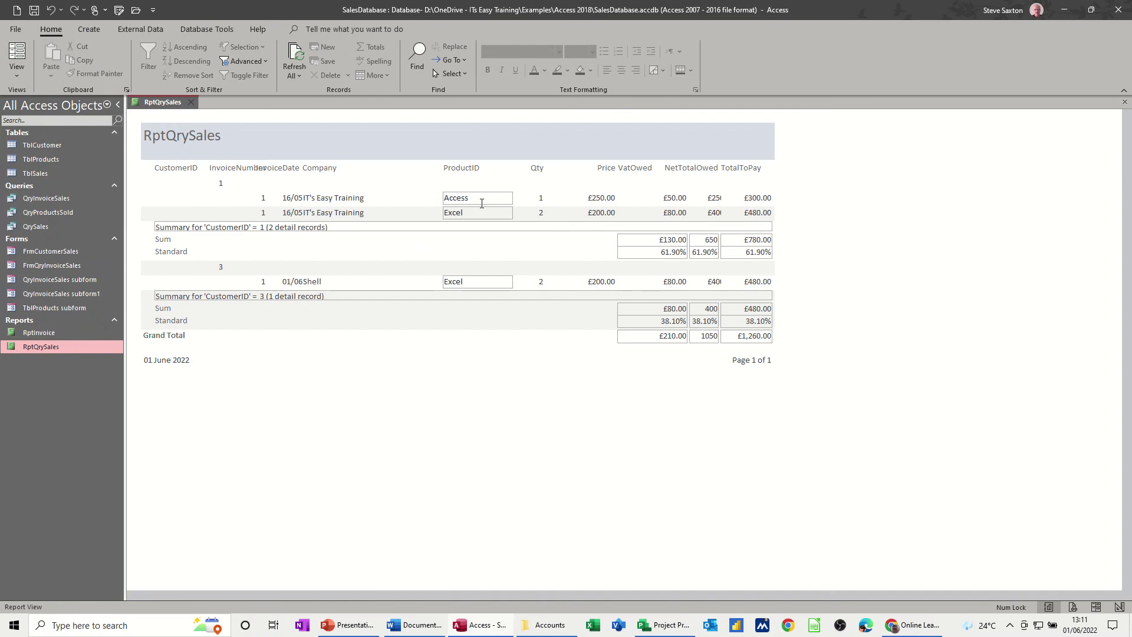
{"action": "left_click", "coordinate": [194, 105]}
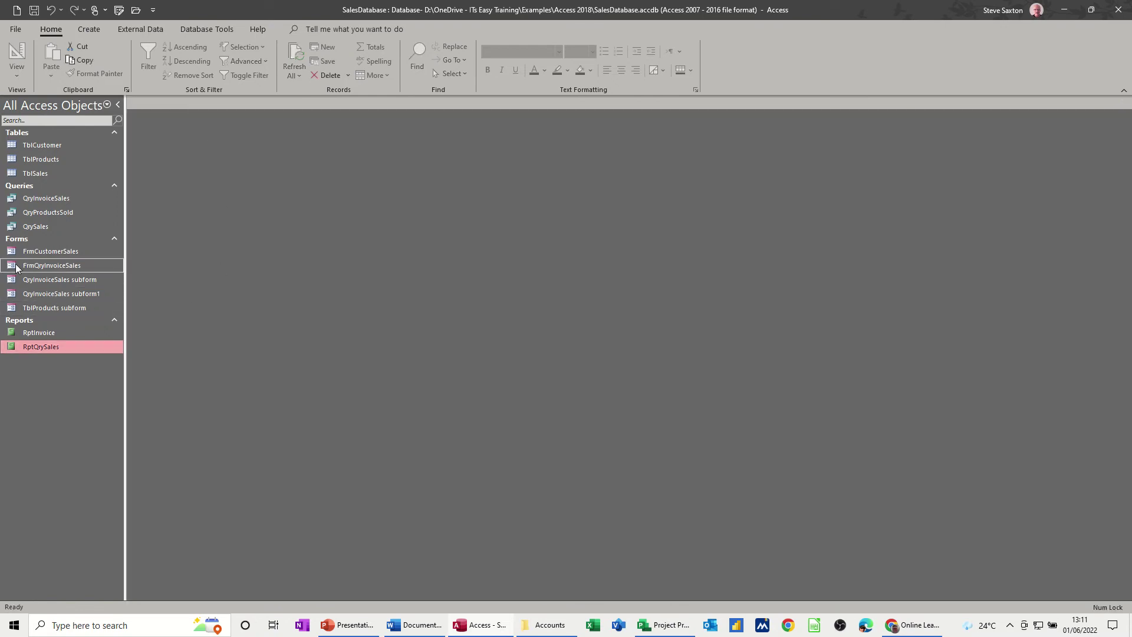
- Open FrmCustomerSales, step forward to customer record 4, then open FrmQryInvoiceSales
{"action": "double_click", "coordinate": [40, 252]}
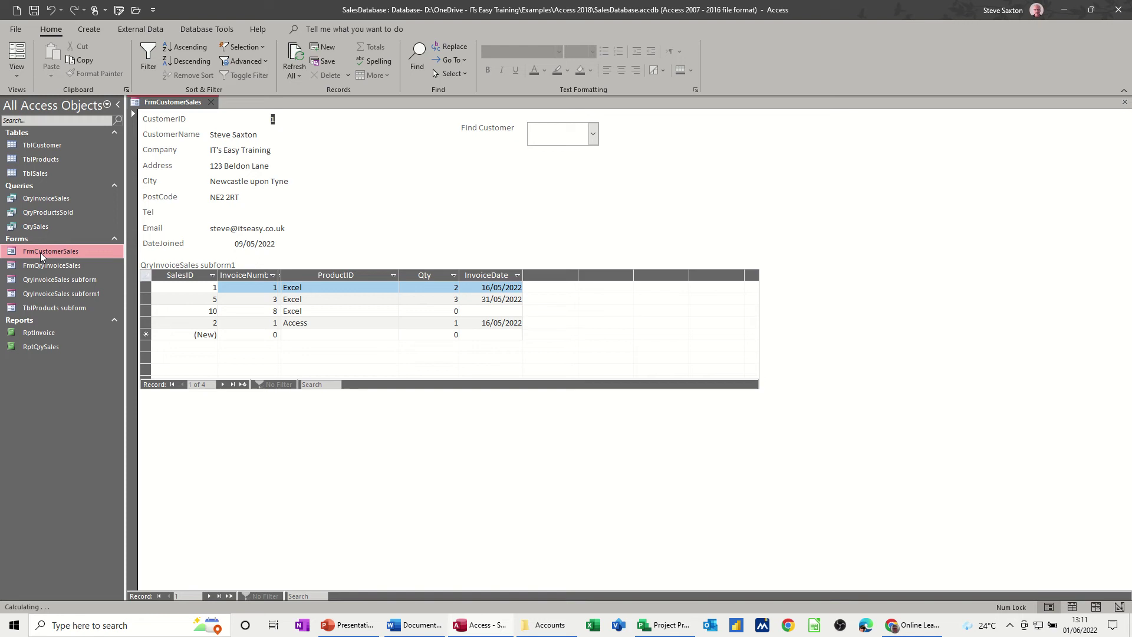
{"action": "left_click", "coordinate": [209, 596]}
{"action": "left_click", "coordinate": [210, 597]}
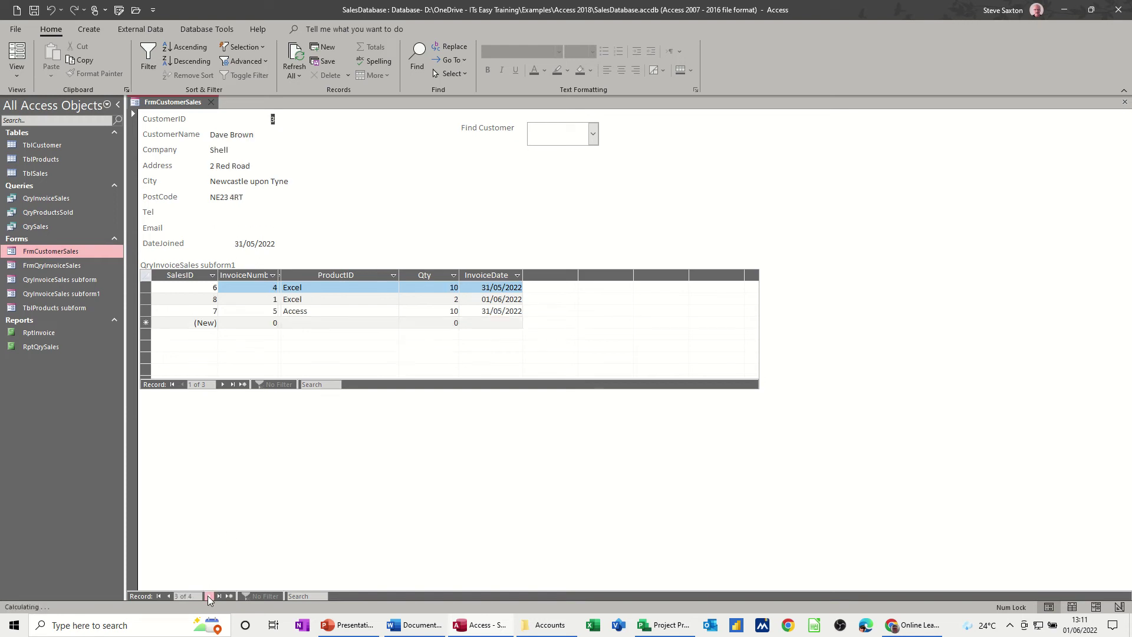
{"action": "left_click", "coordinate": [209, 596]}
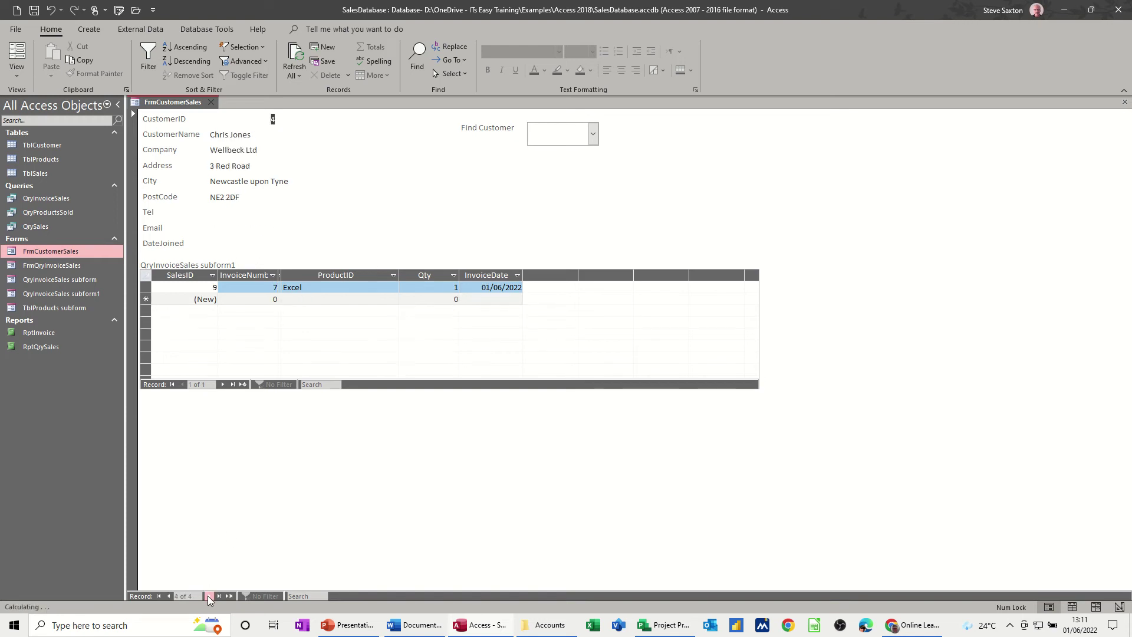
{"action": "double_click", "coordinate": [52, 266]}
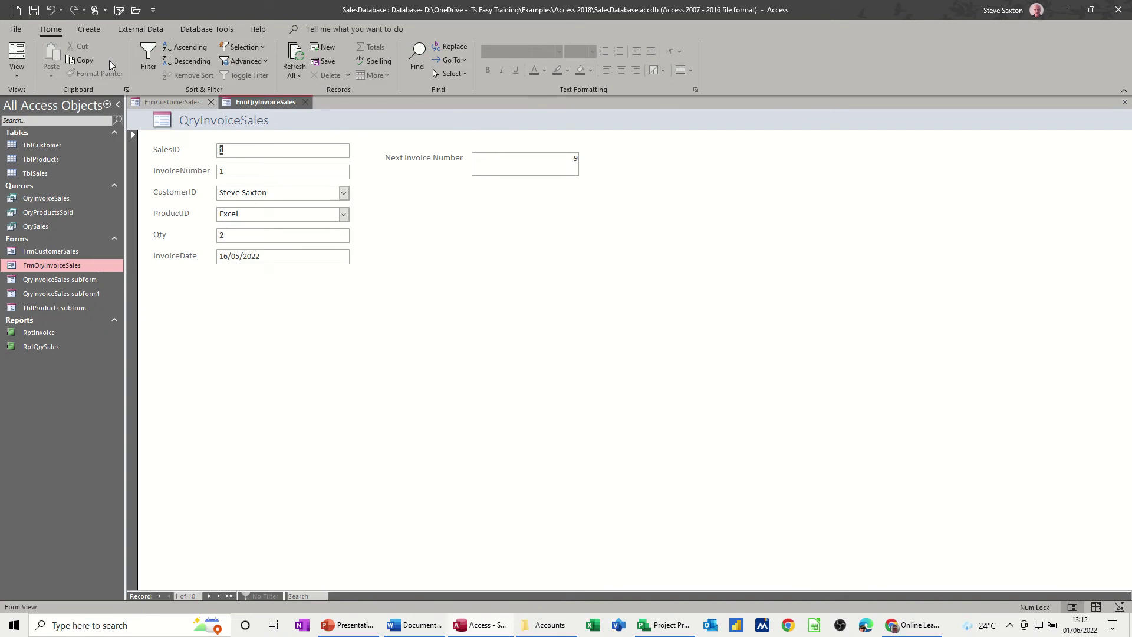
- Generate a quick form from the invoice sales query, then close it without saving
{"action": "left_click", "coordinate": [89, 28]}
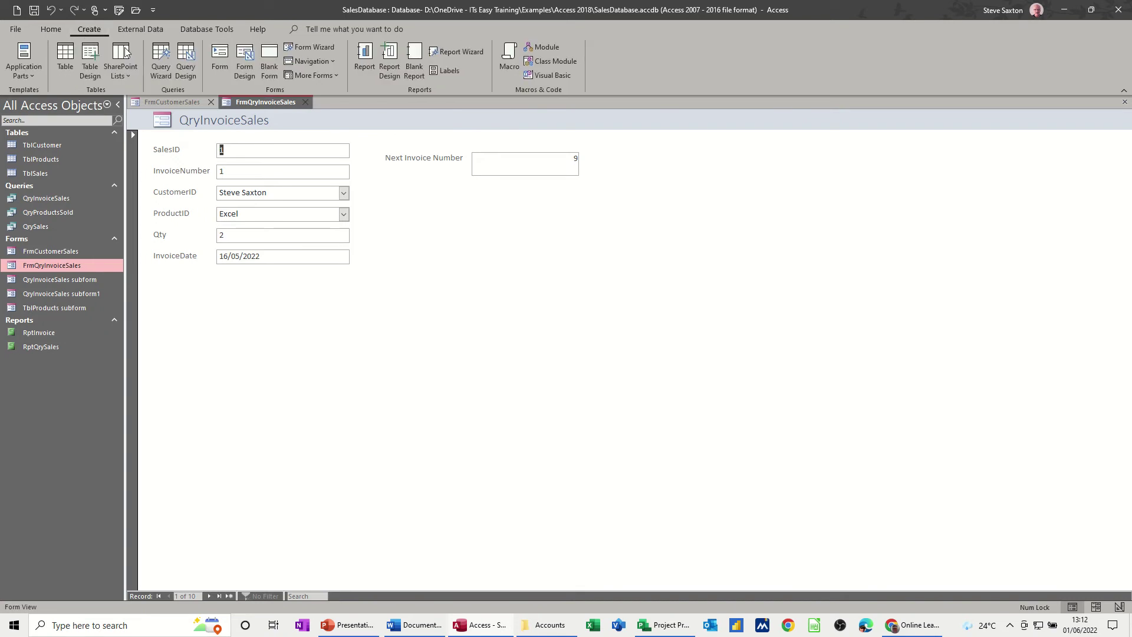
{"action": "left_click", "coordinate": [219, 59]}
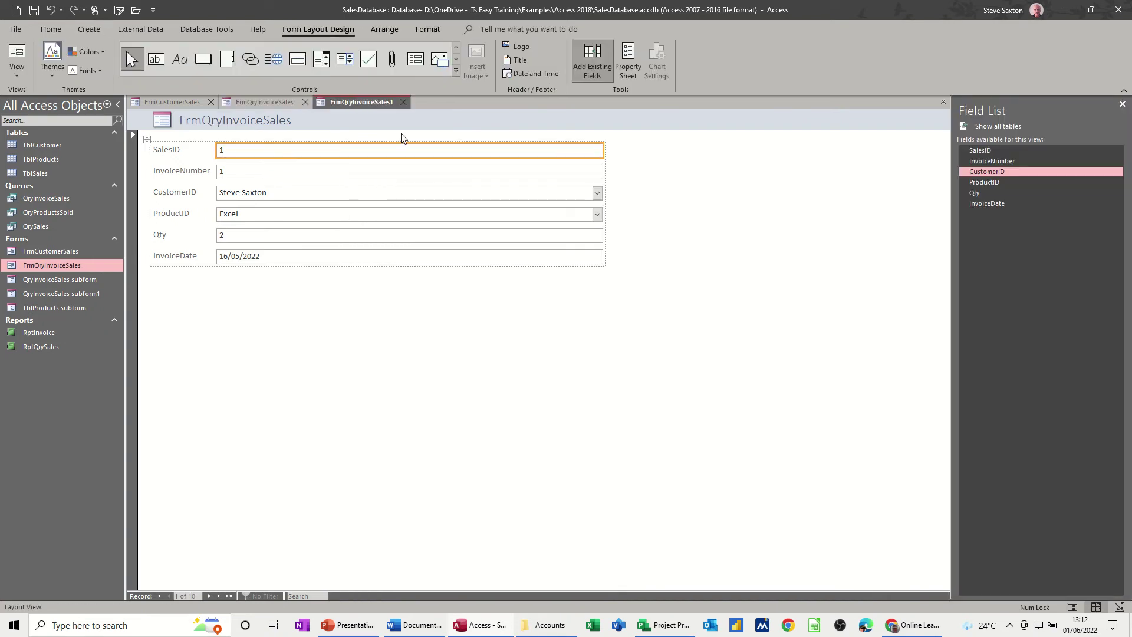
{"action": "left_click", "coordinate": [403, 102]}
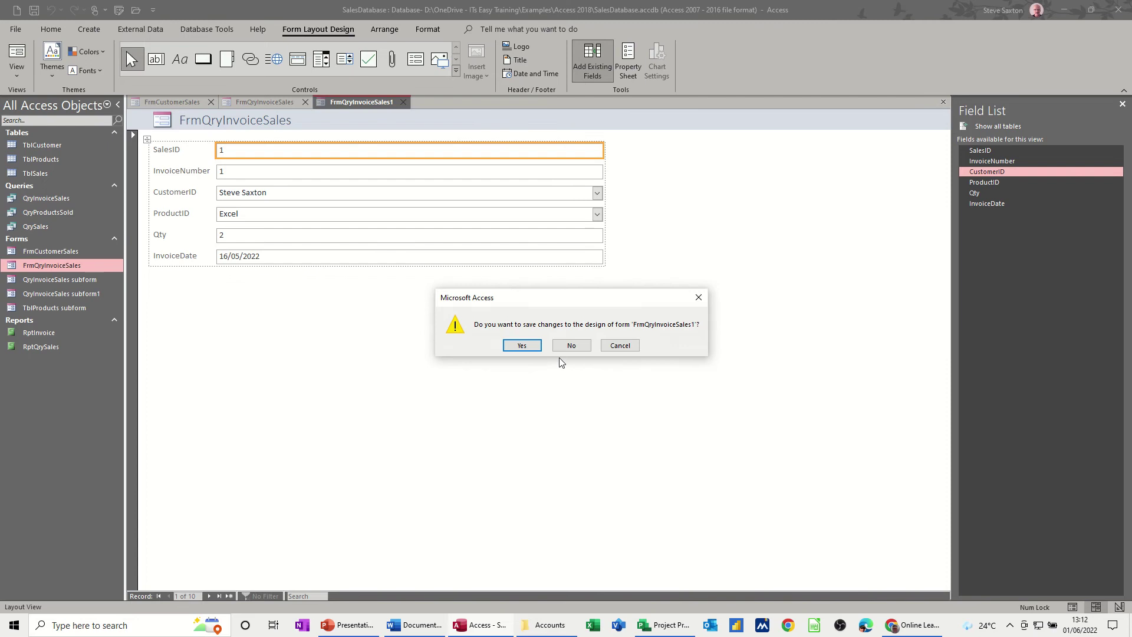
{"action": "left_click", "coordinate": [572, 345]}
- Start a new blank form in Design view and enlarge its detail section
{"action": "left_click", "coordinate": [86, 30]}
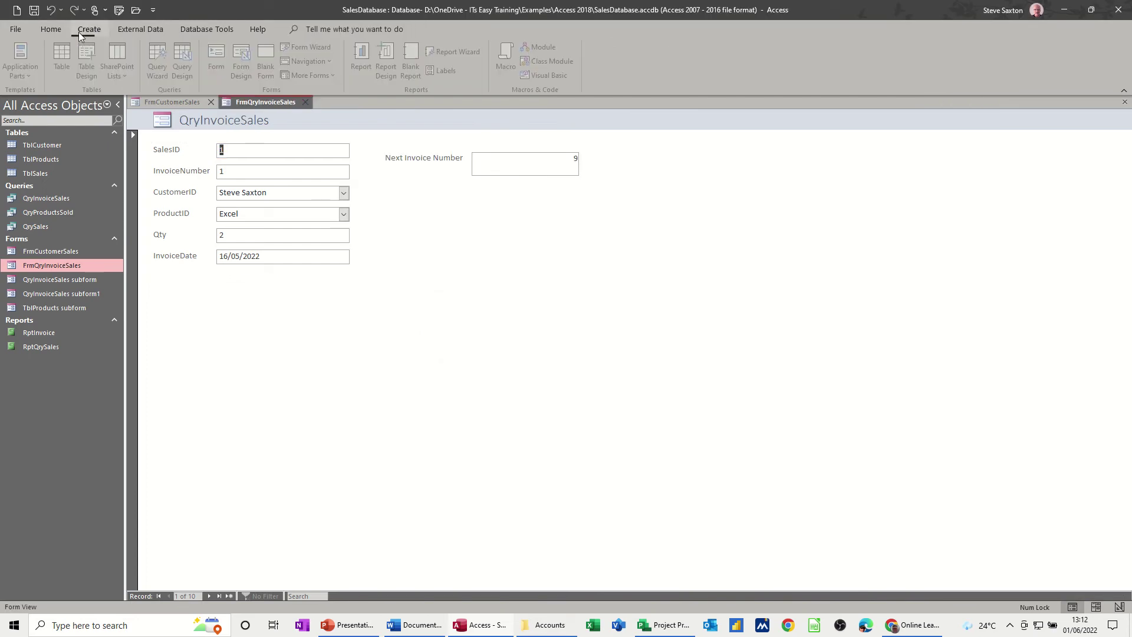
{"action": "left_click", "coordinate": [247, 54]}
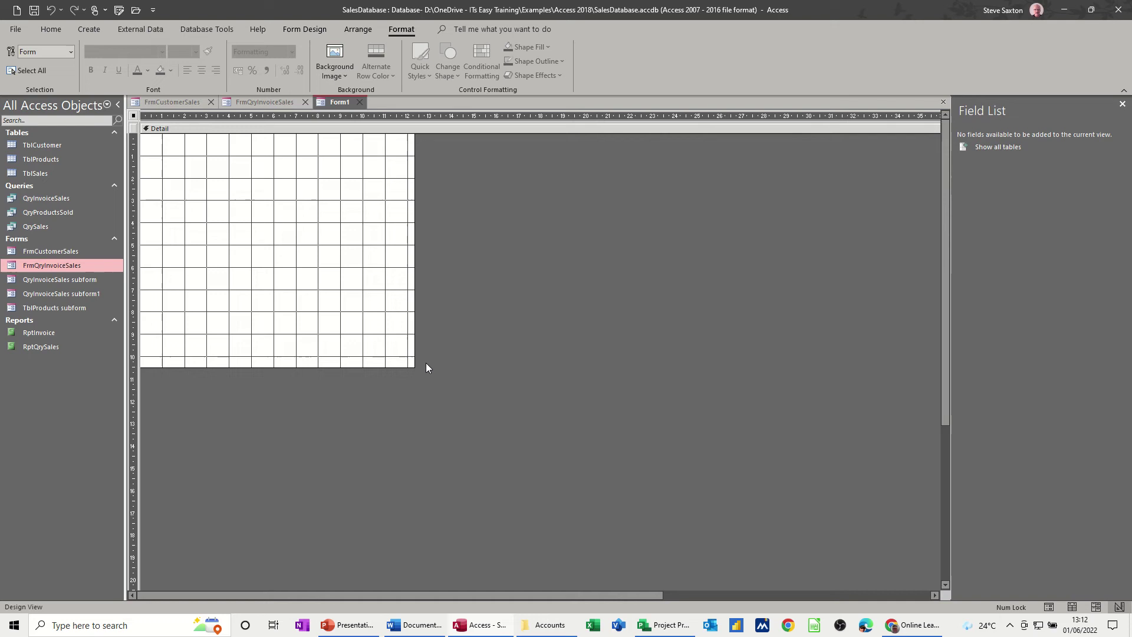
{"action": "left_click_drag", "start_coordinate": [415, 367], "coordinate": [585, 441]}
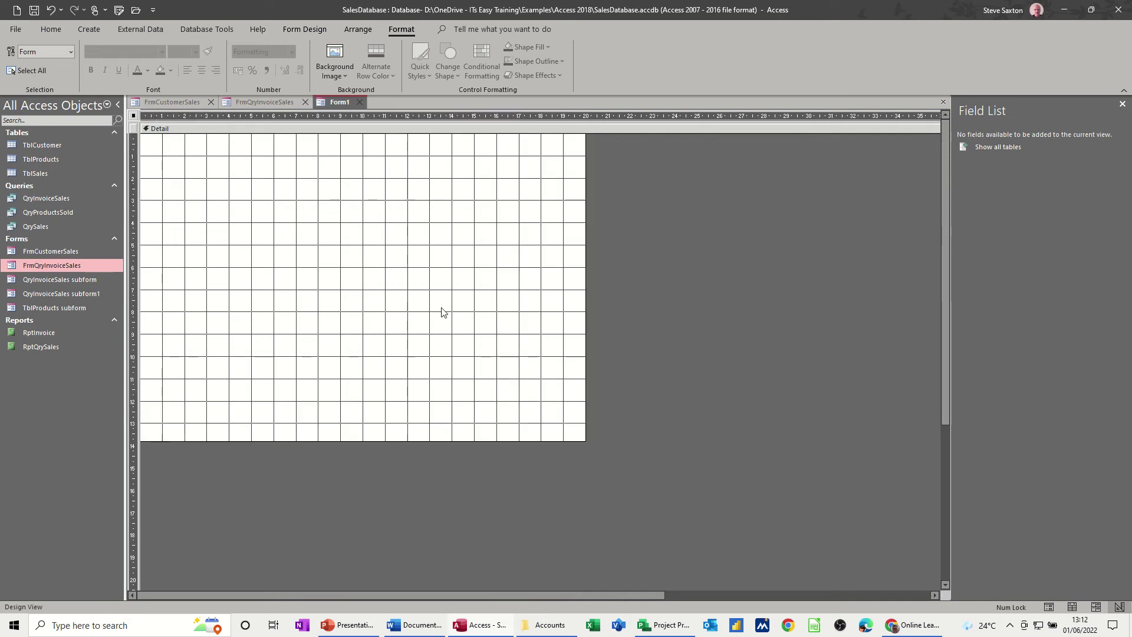
{"action": "left_click", "coordinate": [305, 29]}
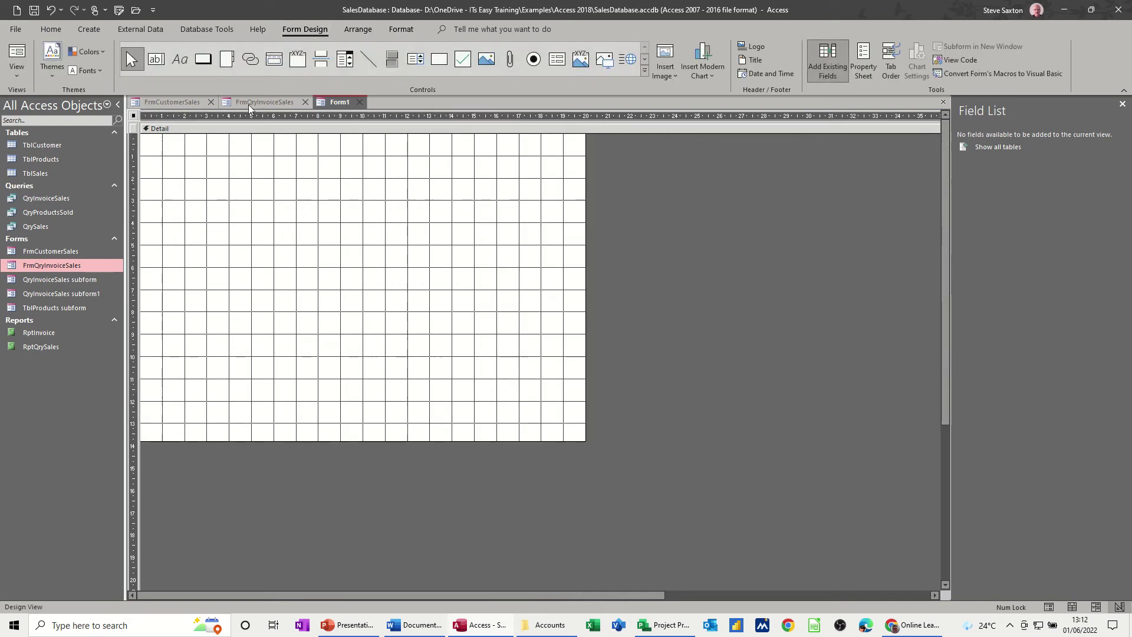
- Add a button opening FrmCustomerSales with all records, captioned 'Open Form Customers Sales'
{"action": "left_click", "coordinate": [204, 60]}
{"action": "left_click_drag", "start_coordinate": [198, 157], "coordinate": [286, 190]}
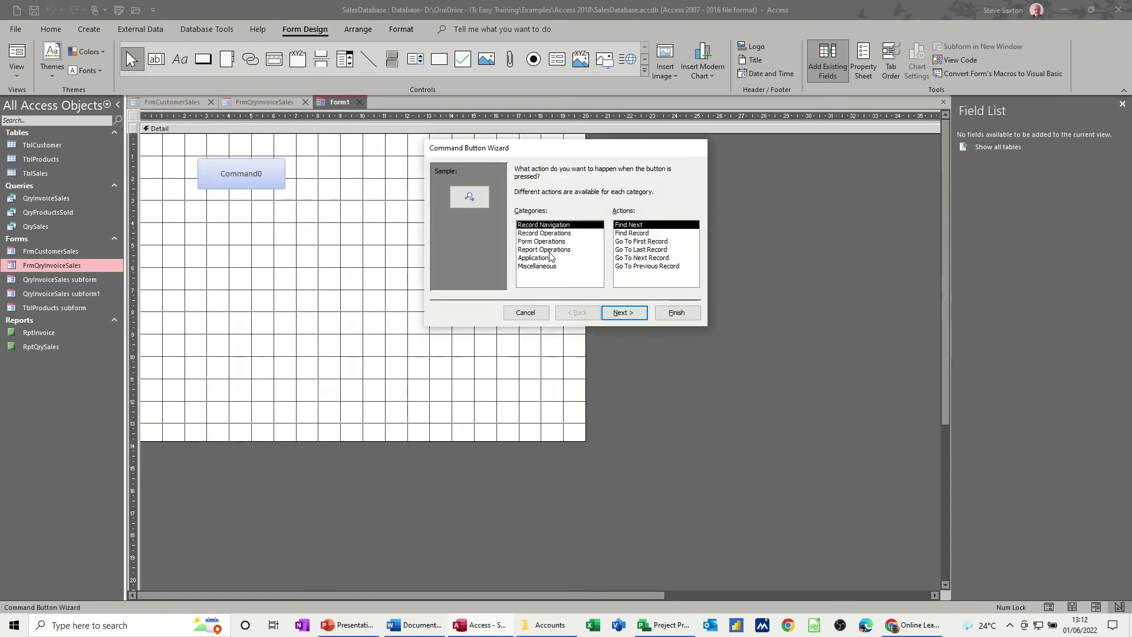
{"action": "left_click", "coordinate": [536, 241]}
{"action": "left_click", "coordinate": [626, 242]}
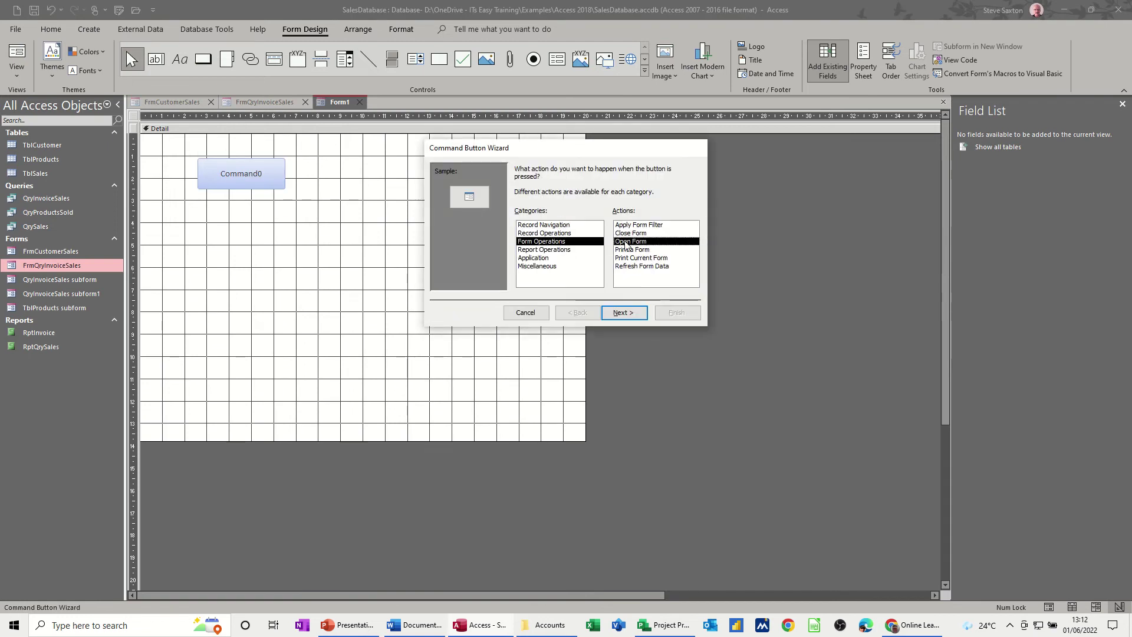
{"action": "left_click", "coordinate": [623, 313]}
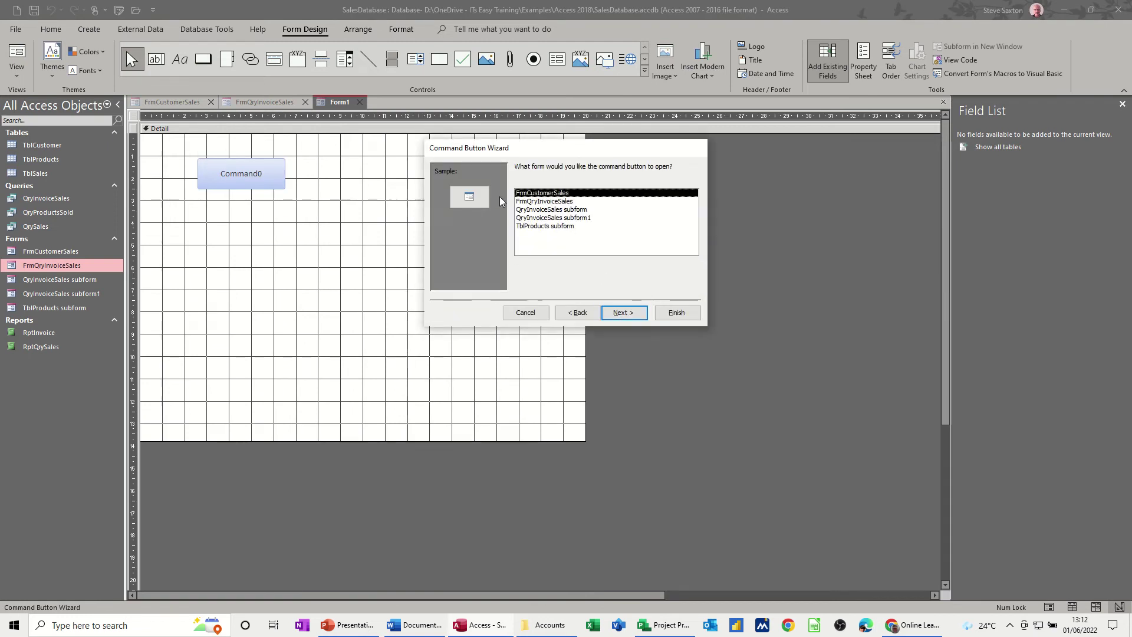
{"action": "left_click", "coordinate": [621, 313]}
{"action": "left_click", "coordinate": [624, 312]}
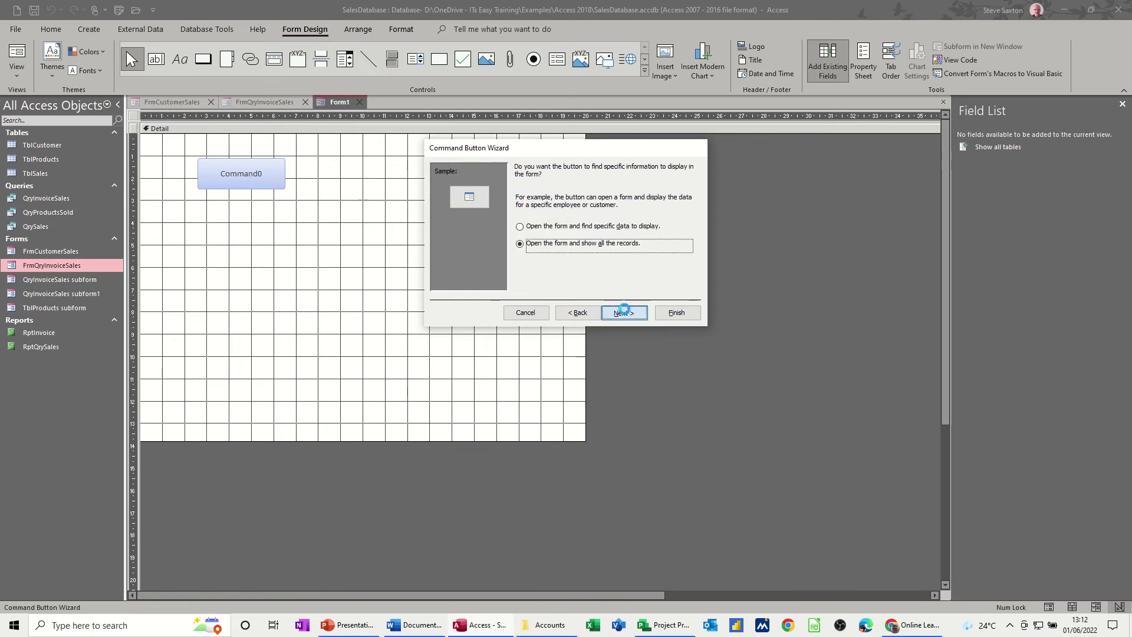
{"action": "left_click", "coordinate": [601, 216]}
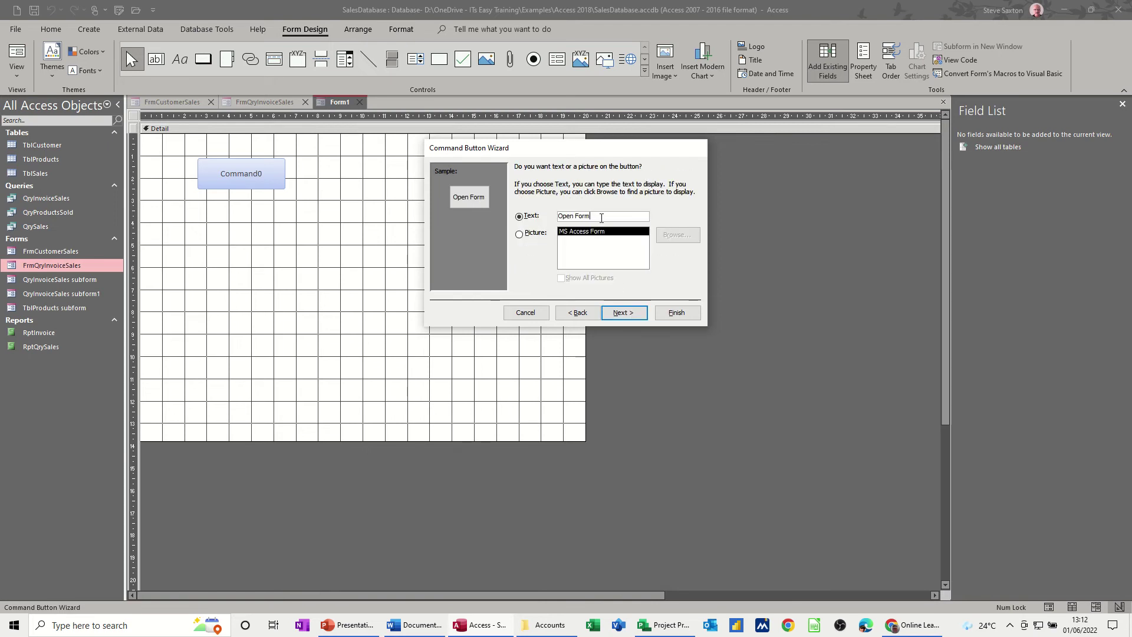
{"action": "type", "text": "Customers"}
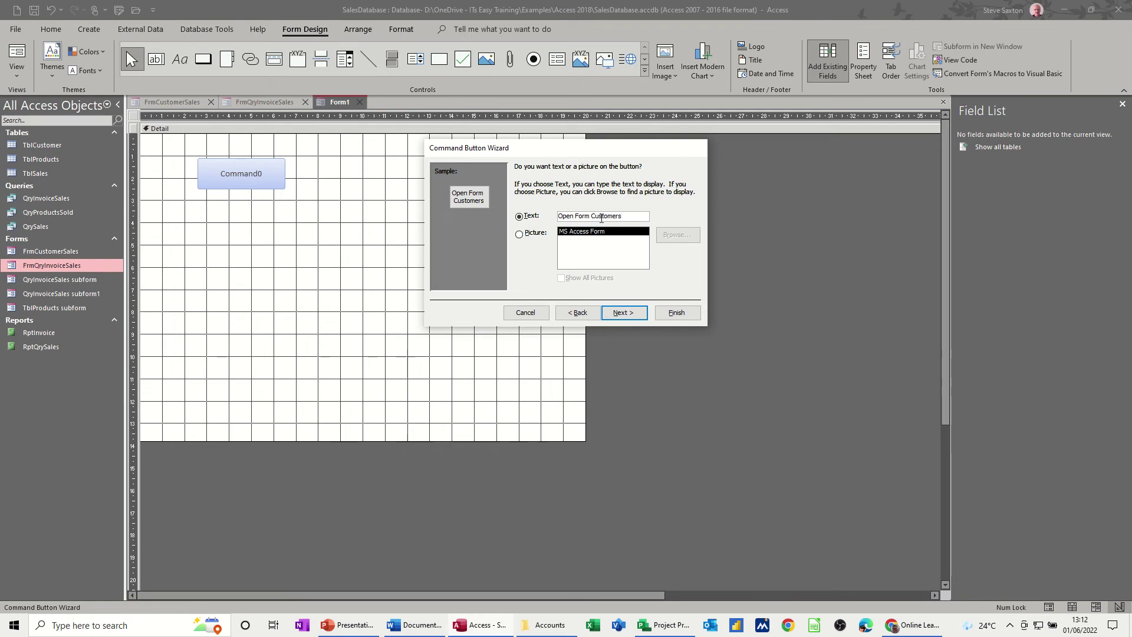
{"action": "type", "text": " Sales"}
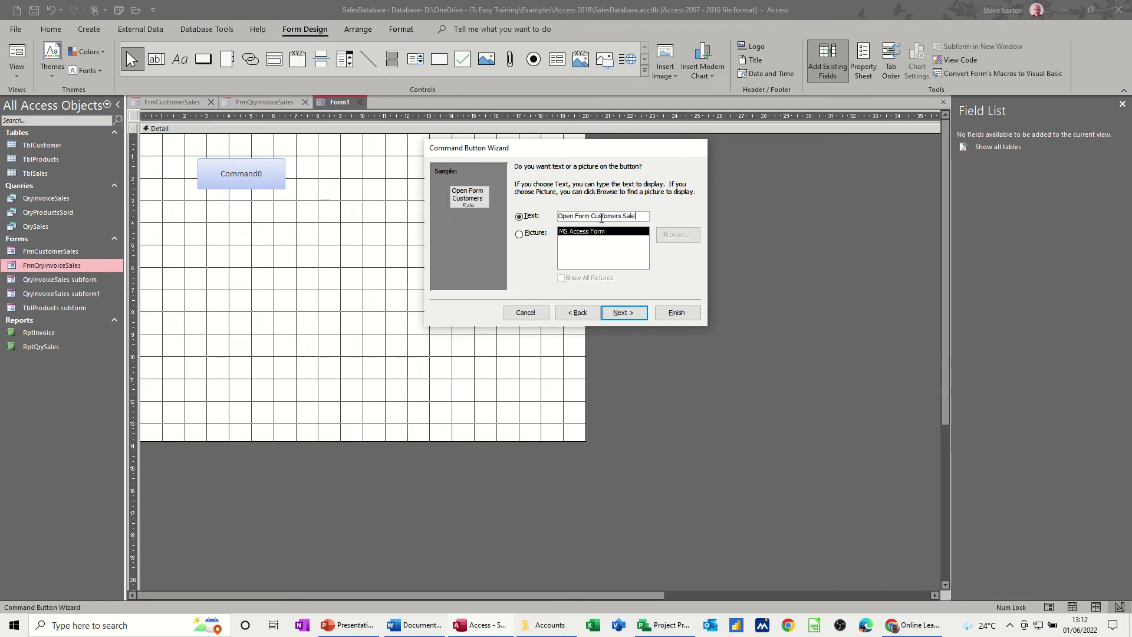
{"action": "left_click", "coordinate": [623, 313]}
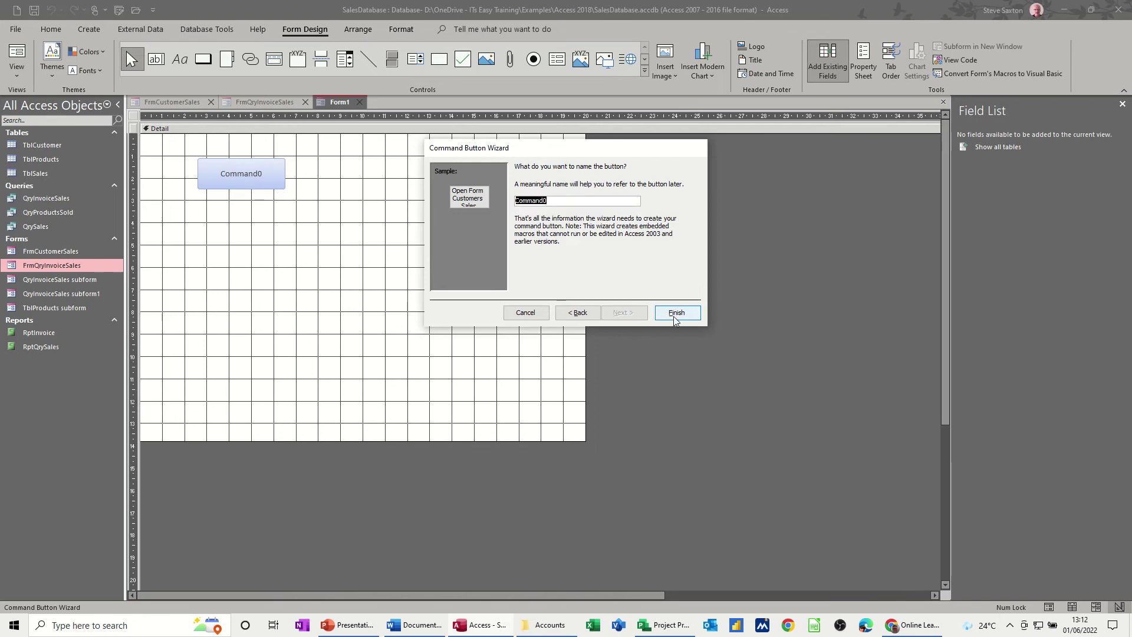
{"action": "left_click", "coordinate": [676, 313]}
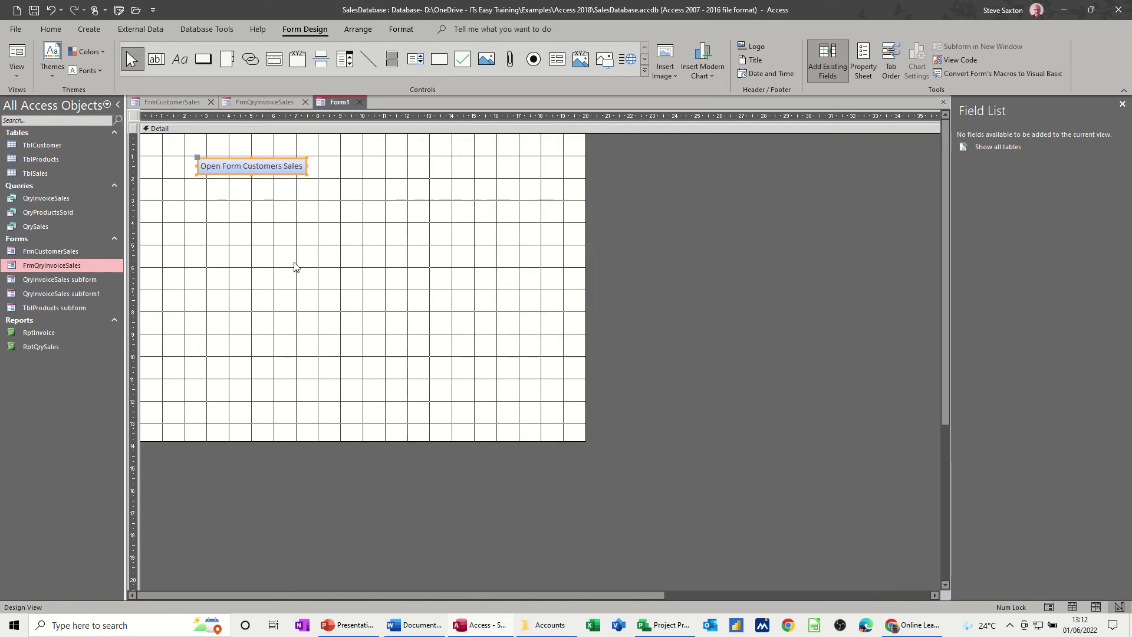
- Draw a second button opening FrmQryInvoiceSales with all records, with text 'Open Form Sales'
{"action": "left_click", "coordinate": [202, 59]}
{"action": "left_click_drag", "start_coordinate": [197, 186], "coordinate": [306, 213]}
{"action": "left_click", "coordinate": [539, 242]}
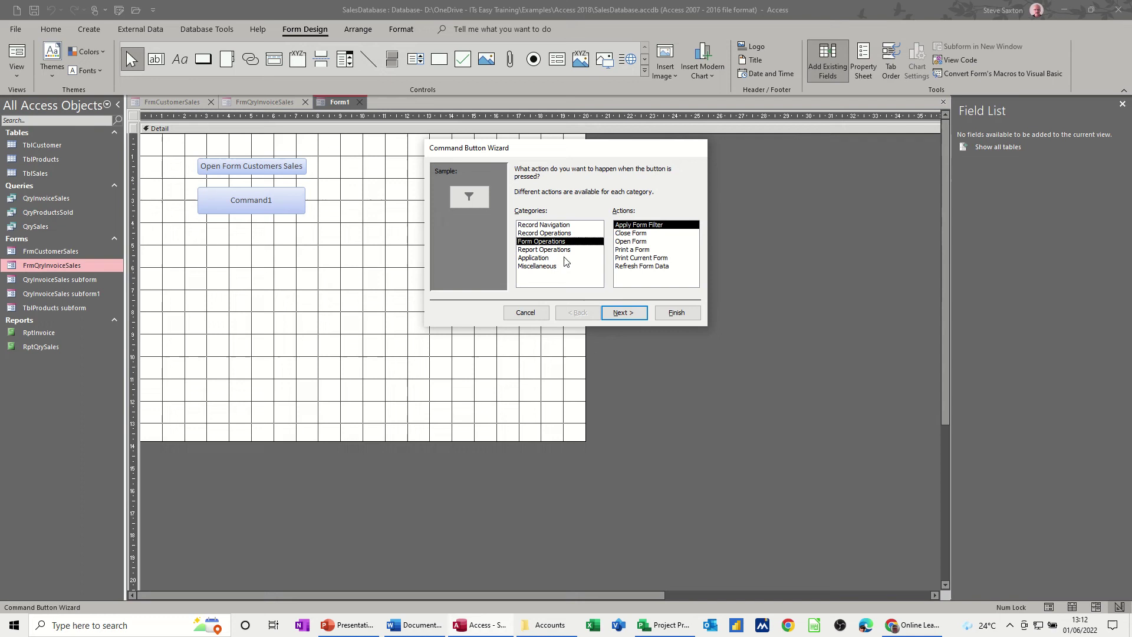
{"action": "left_click", "coordinate": [632, 243]}
{"action": "left_click", "coordinate": [624, 313]}
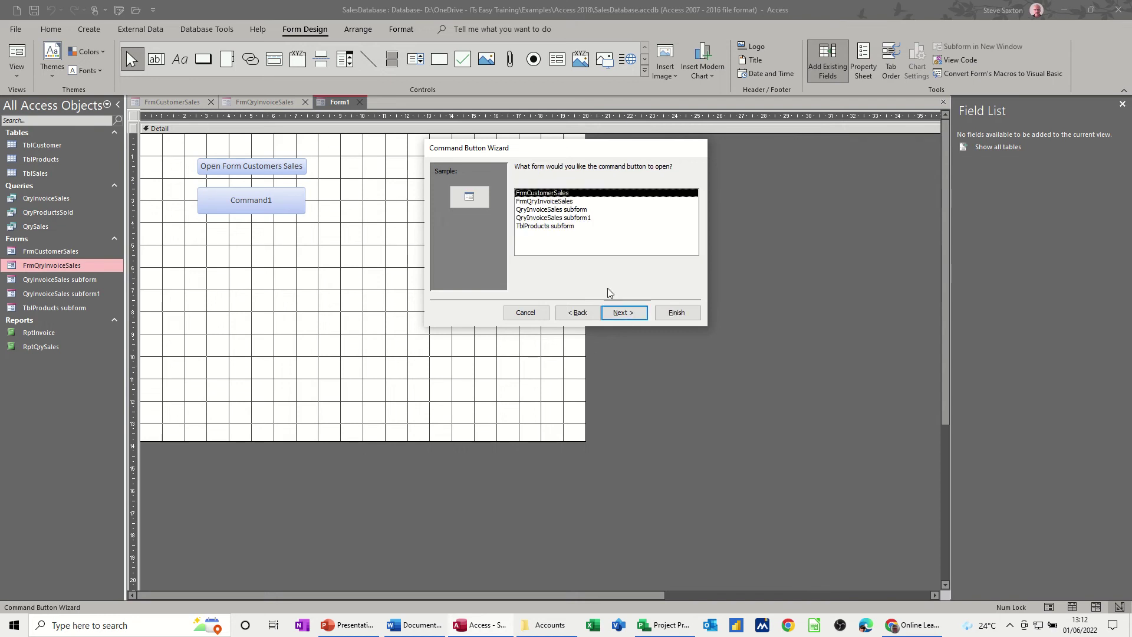
{"action": "left_click", "coordinate": [532, 202]}
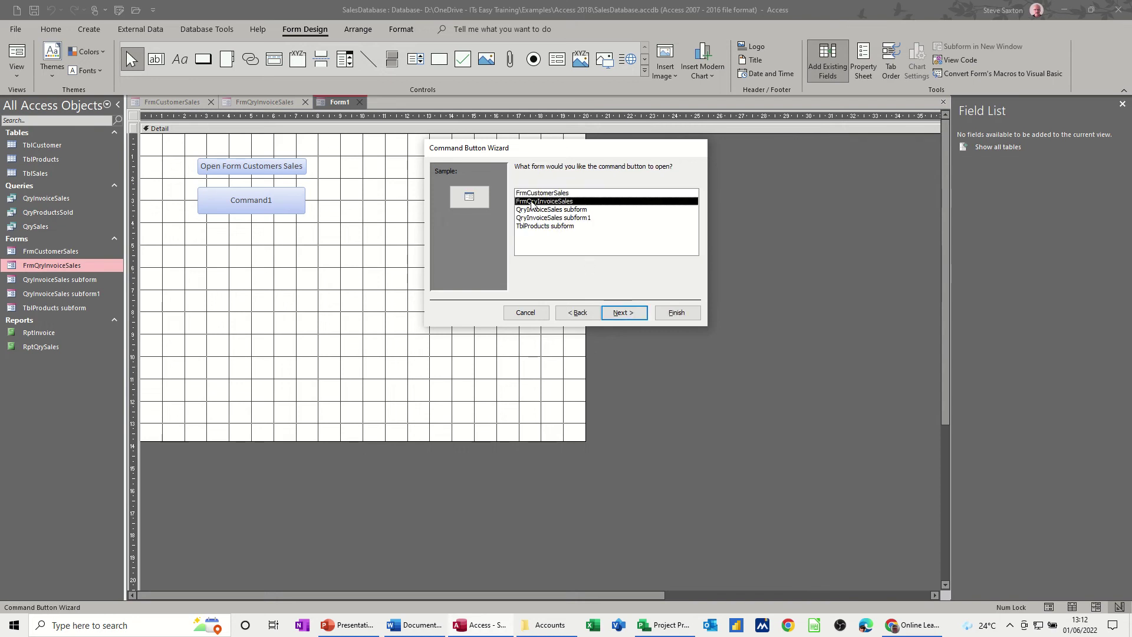
{"action": "left_click", "coordinate": [632, 317]}
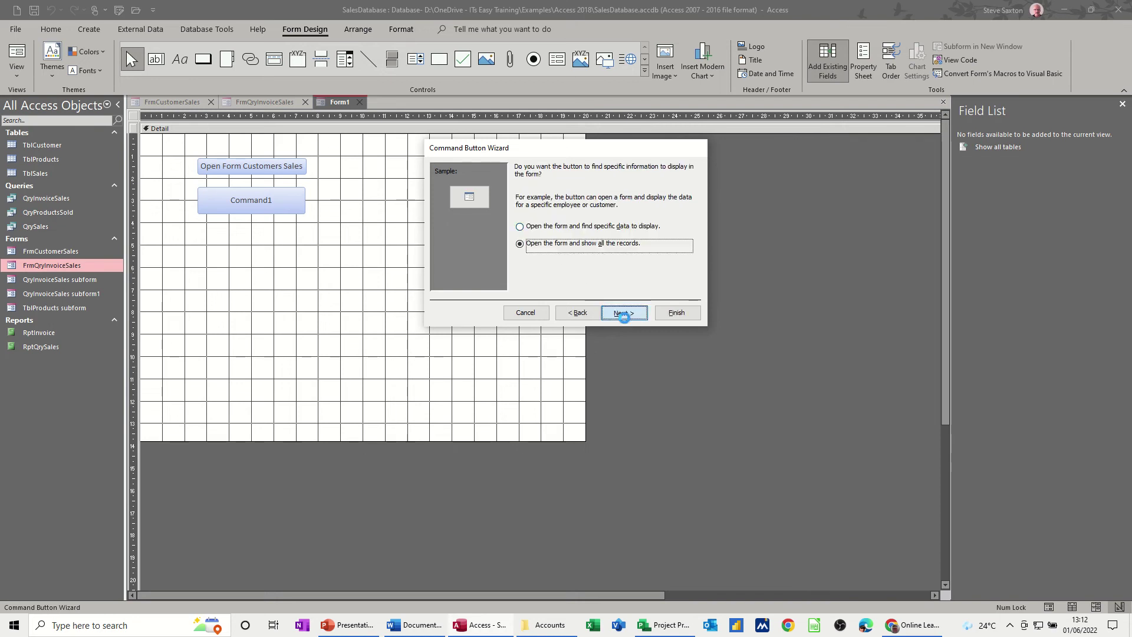
{"action": "left_click", "coordinate": [625, 313]}
{"action": "left_click", "coordinate": [594, 217]}
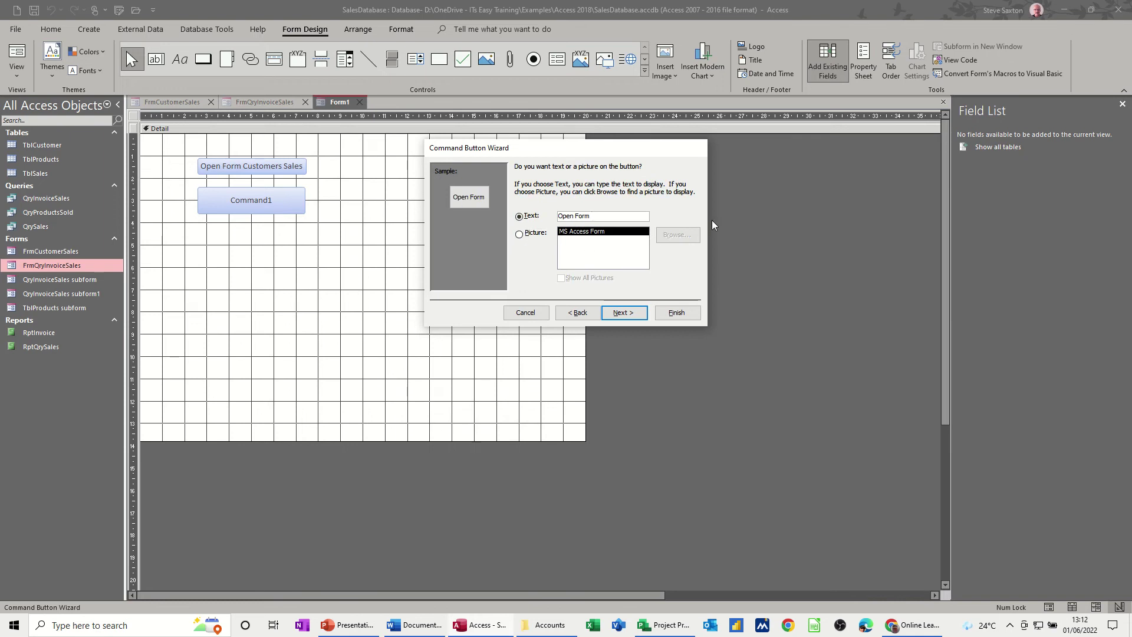
{"action": "type", "text": "Sales"}
- Finish the Open Form Sales button and save the form as 'Main Menu'
{"action": "left_click", "coordinate": [677, 312]}
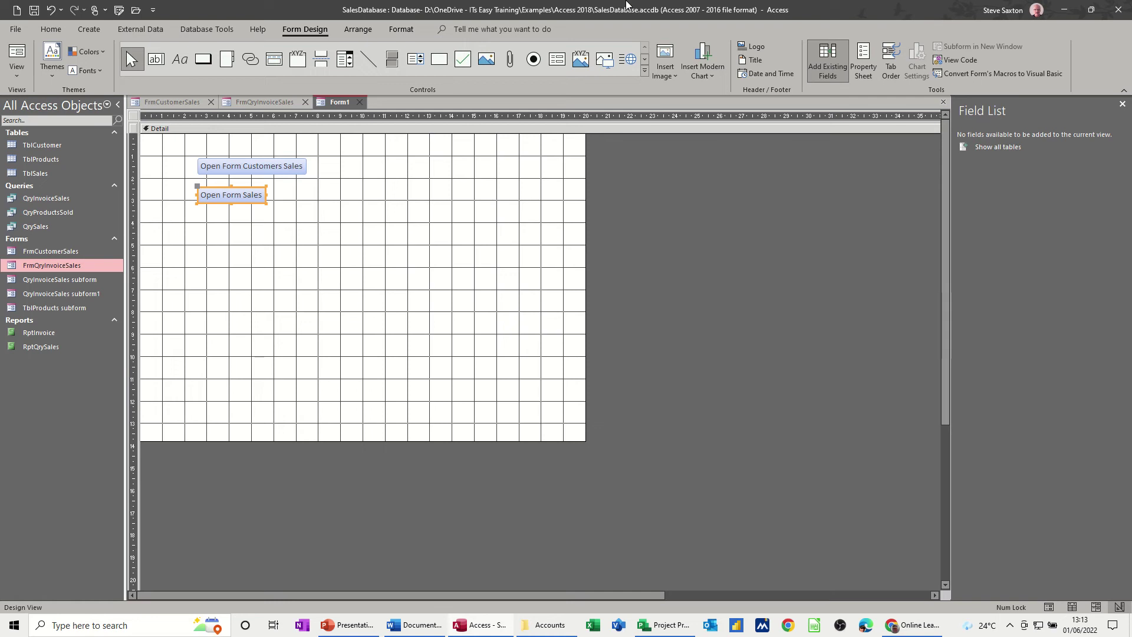
{"action": "left_click", "coordinate": [33, 10]}
{"action": "type", "text": "Mai"}
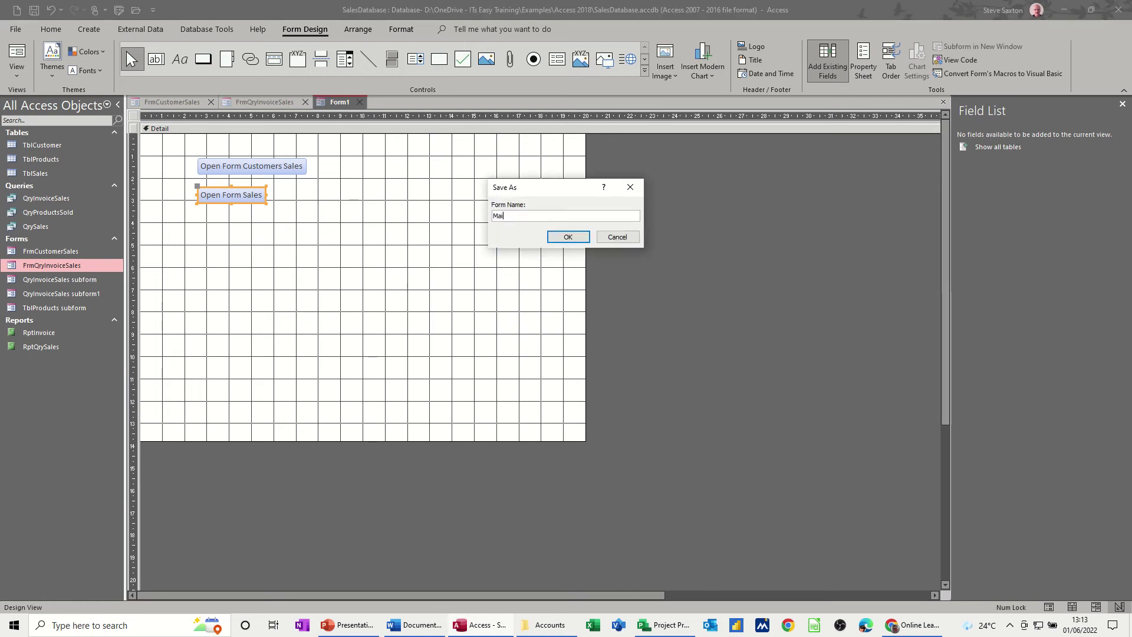
{"action": "type", "text": "n Menu"}
{"action": "left_click", "coordinate": [566, 238]}
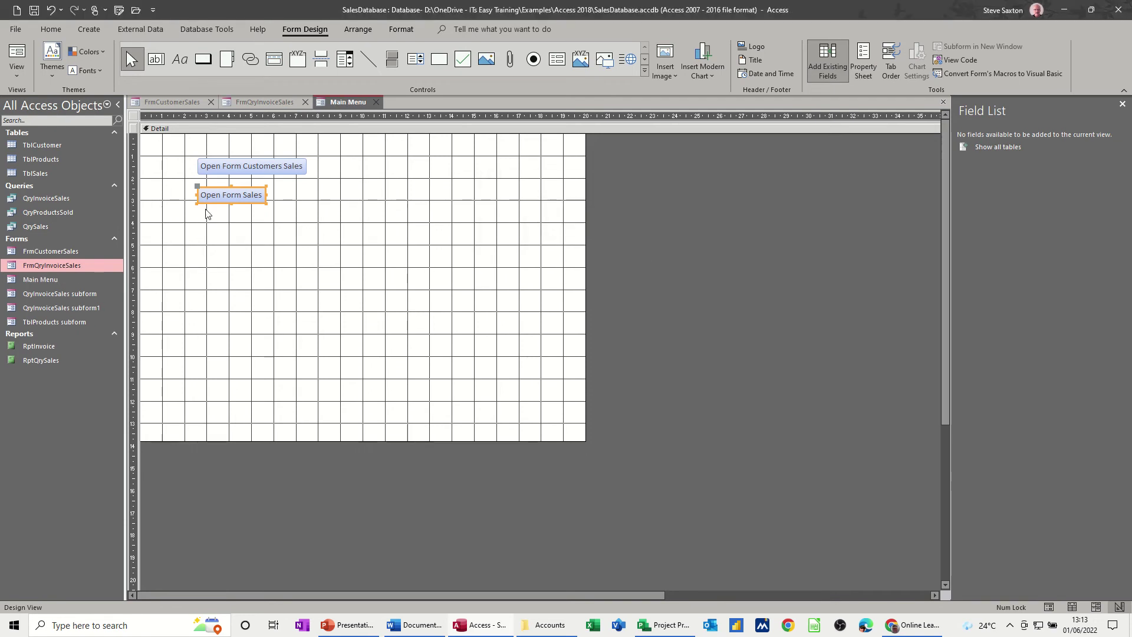
- In Form View, test the customer button, close other forms, and reopen FrmCustomerSales from Main Menu
{"action": "left_click", "coordinate": [16, 59]}
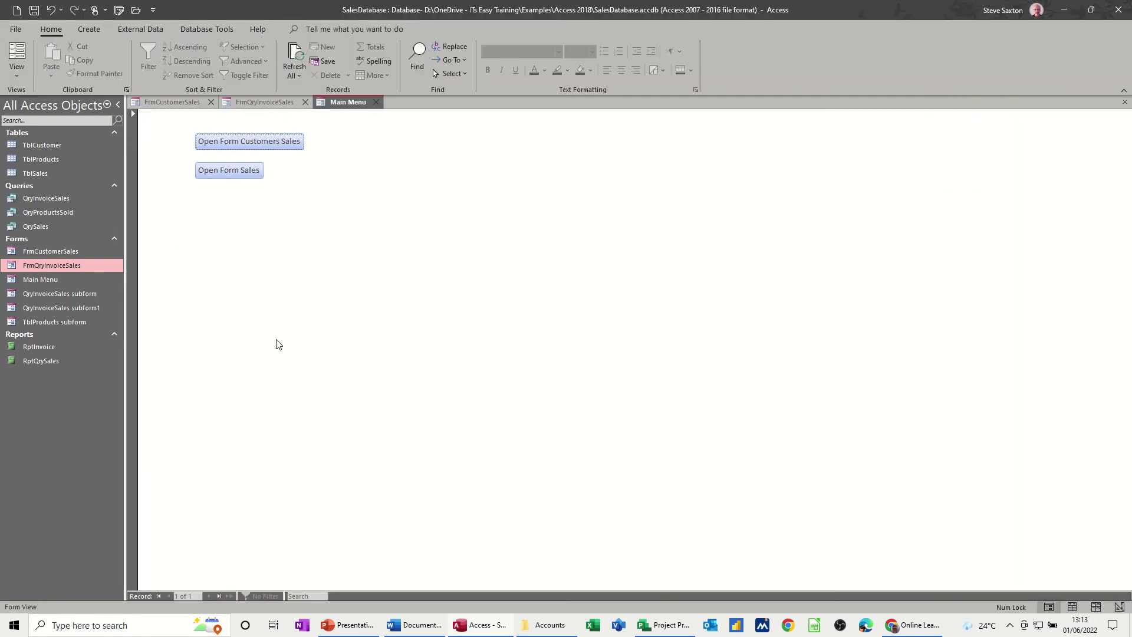
{"action": "left_click", "coordinate": [247, 141]}
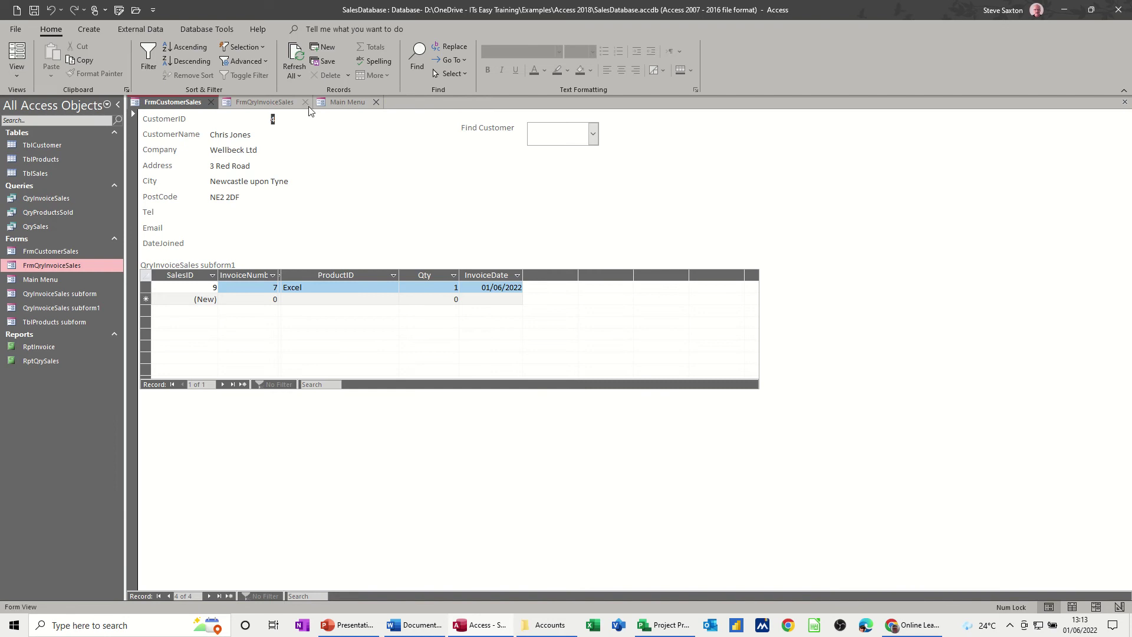
{"action": "left_click", "coordinate": [328, 101]}
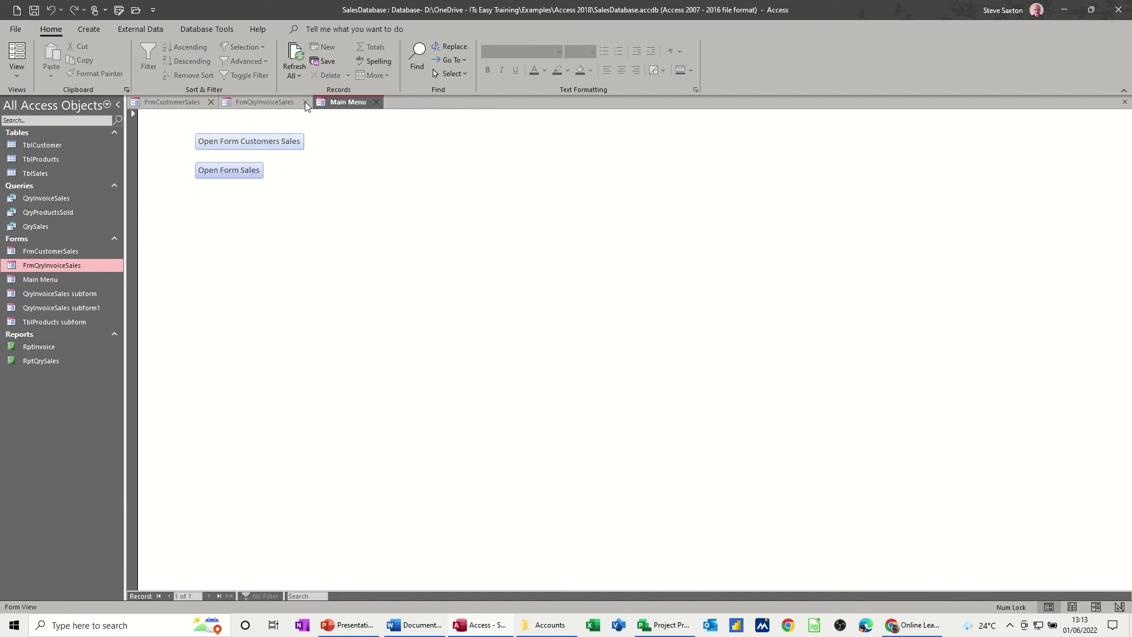
{"action": "left_click", "coordinate": [305, 102]}
{"action": "left_click", "coordinate": [211, 102]}
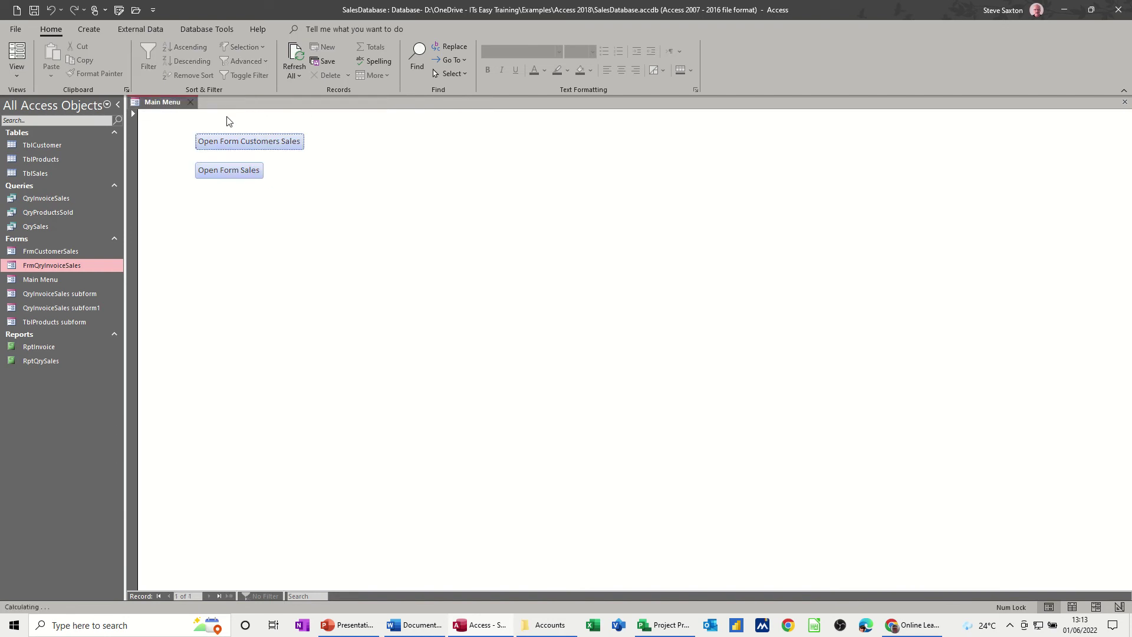
{"action": "left_click", "coordinate": [242, 145]}
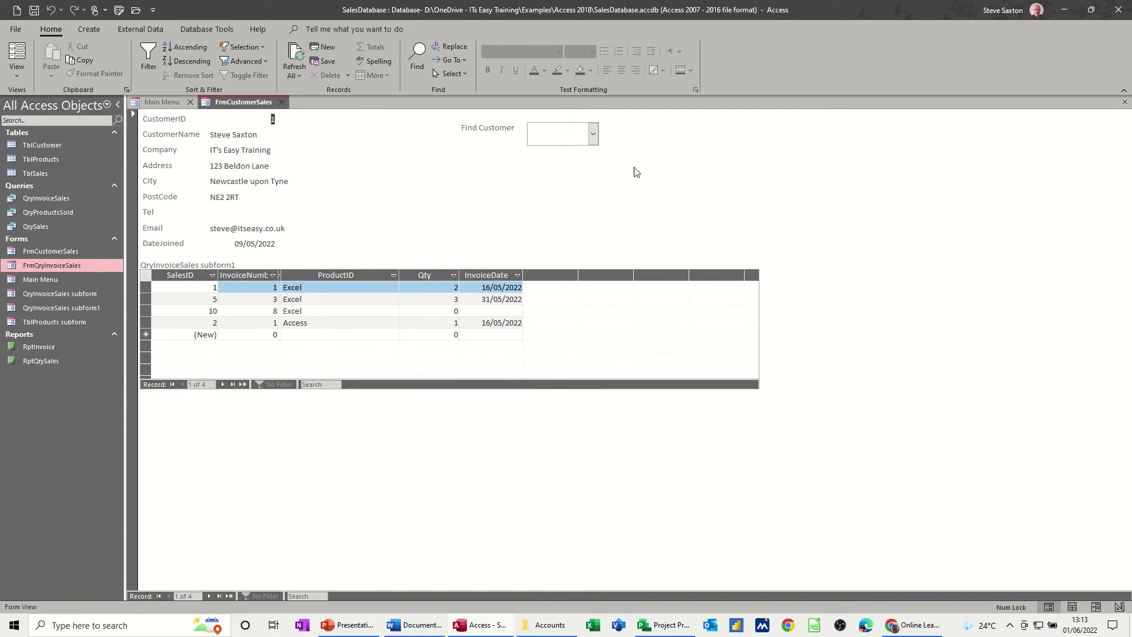
- Switch FrmCustomerSales to Design view and add a text 'Close Form' button below Find Customer
{"action": "left_click", "coordinate": [16, 69]}
{"action": "left_click", "coordinate": [42, 182]}
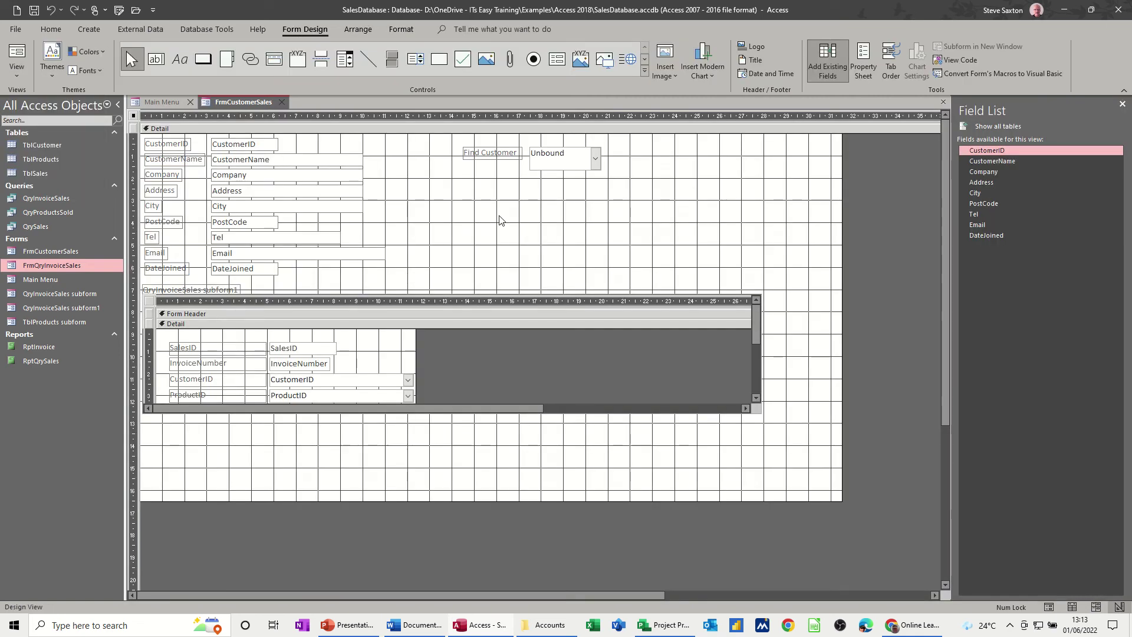
{"action": "left_click", "coordinate": [204, 60]}
{"action": "left_click_drag", "start_coordinate": [534, 189], "coordinate": [617, 213]}
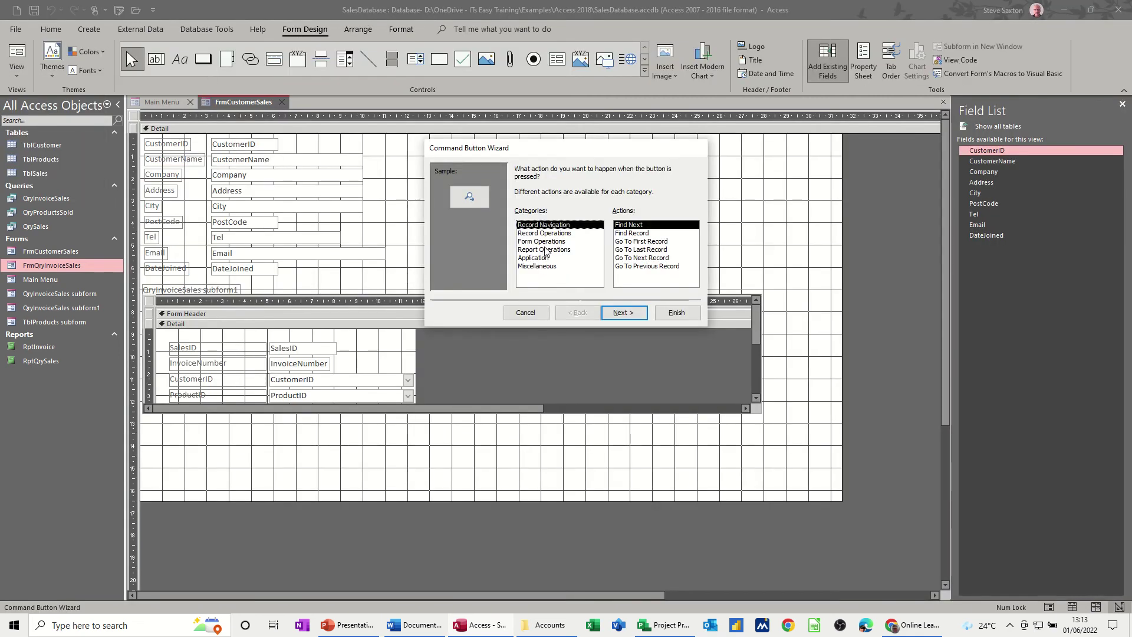
{"action": "left_click", "coordinate": [557, 242]}
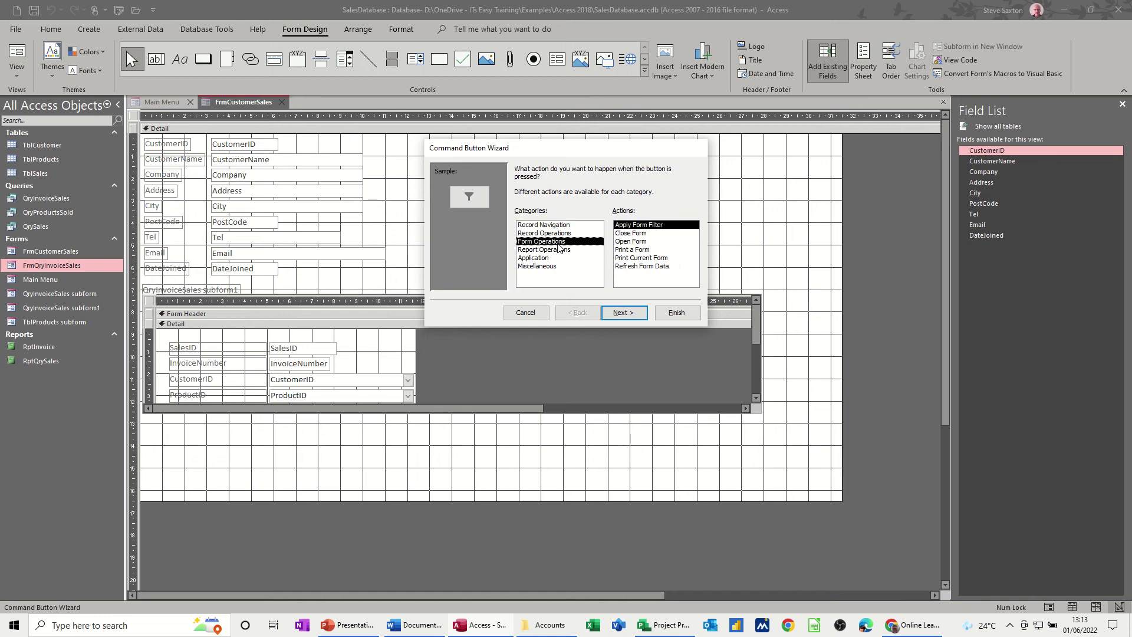
{"action": "left_click", "coordinate": [628, 233]}
{"action": "left_click", "coordinate": [623, 313]}
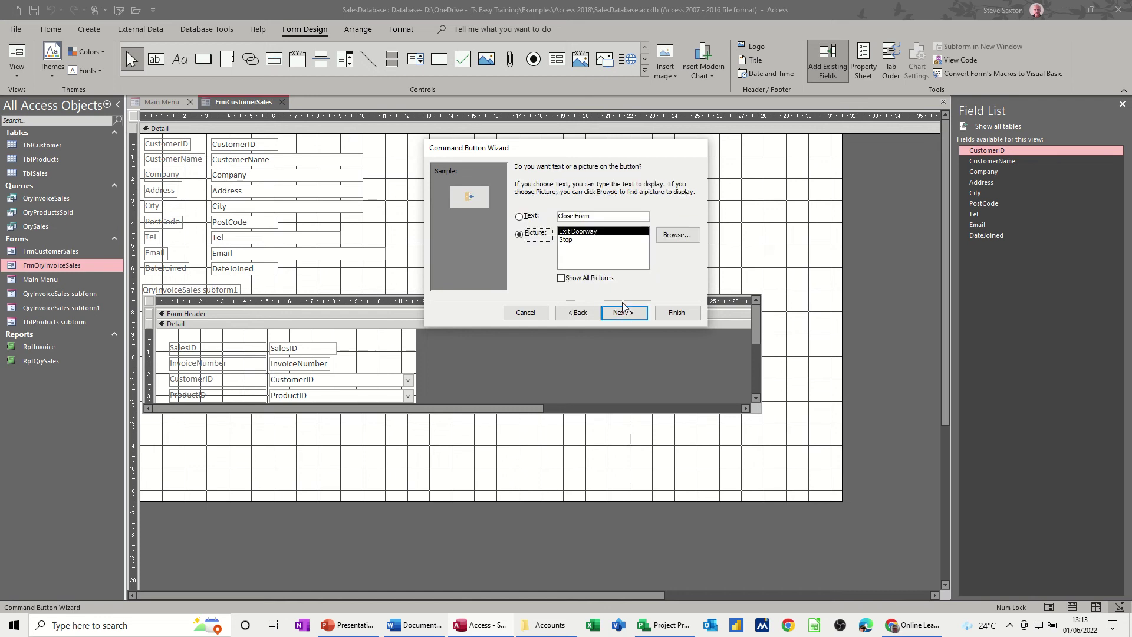
{"action": "left_click", "coordinate": [528, 216]}
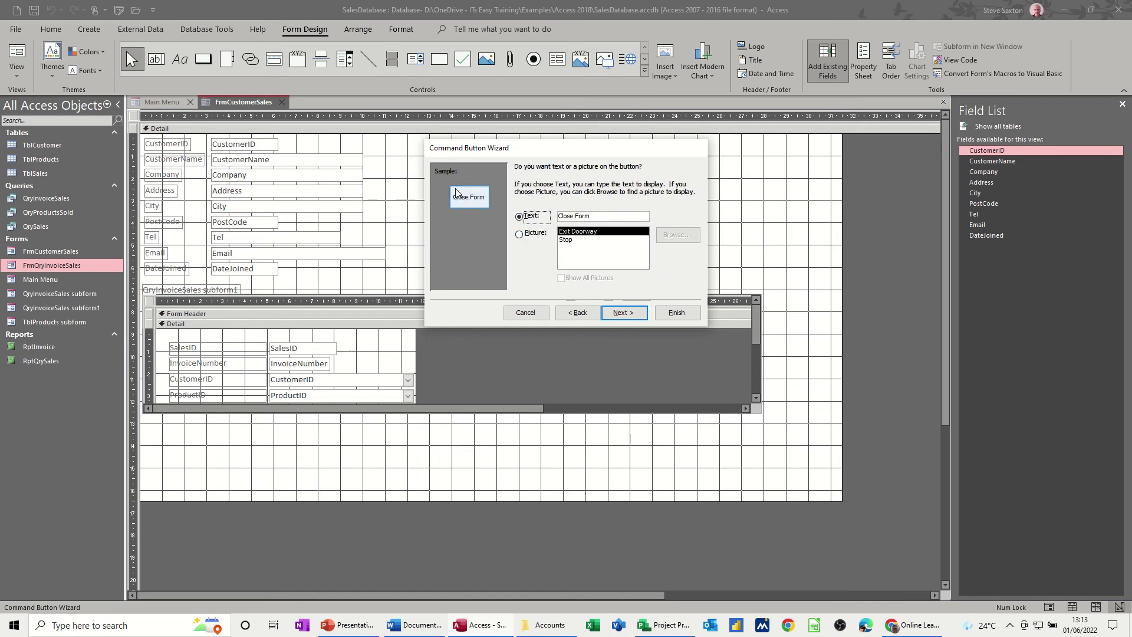
{"action": "left_click", "coordinate": [677, 313]}
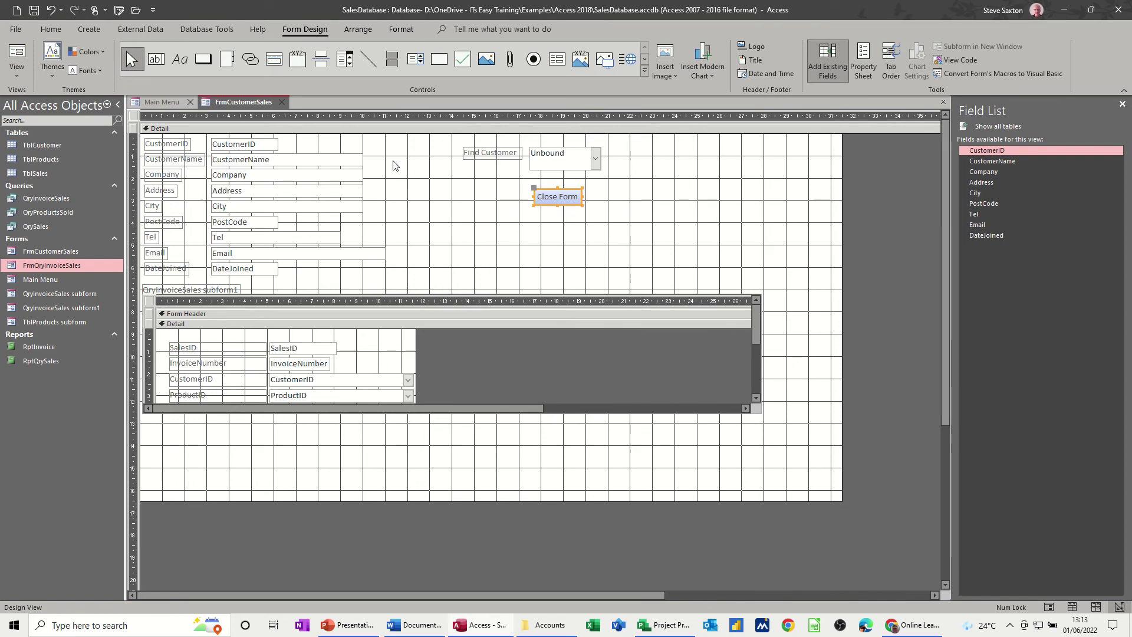
{"action": "left_click", "coordinate": [203, 59]}
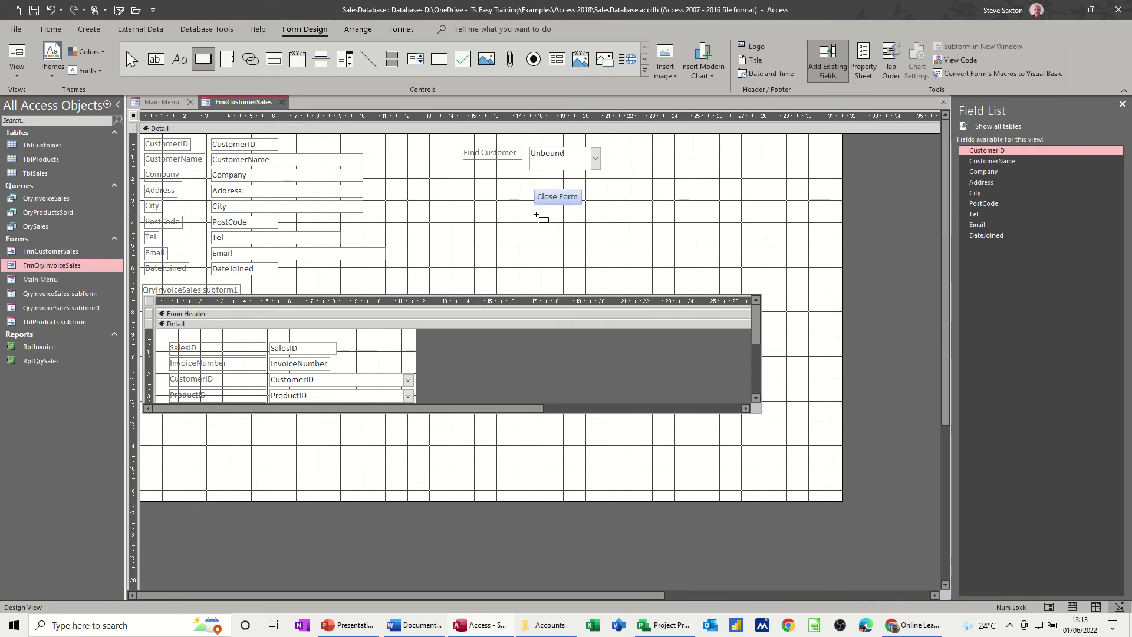
- Draw a button below Close Form that opens Main Menu, captioned 'Open Form Main Menu'
{"action": "left_click_drag", "start_coordinate": [536, 215], "coordinate": [615, 239]}
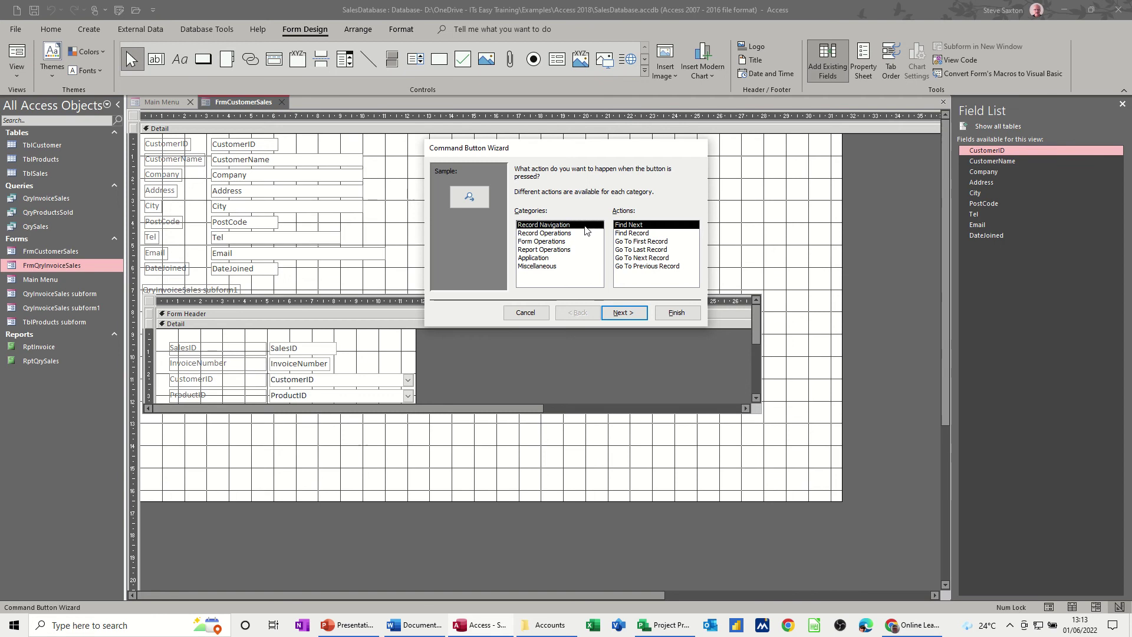
{"action": "left_click", "coordinate": [550, 242]}
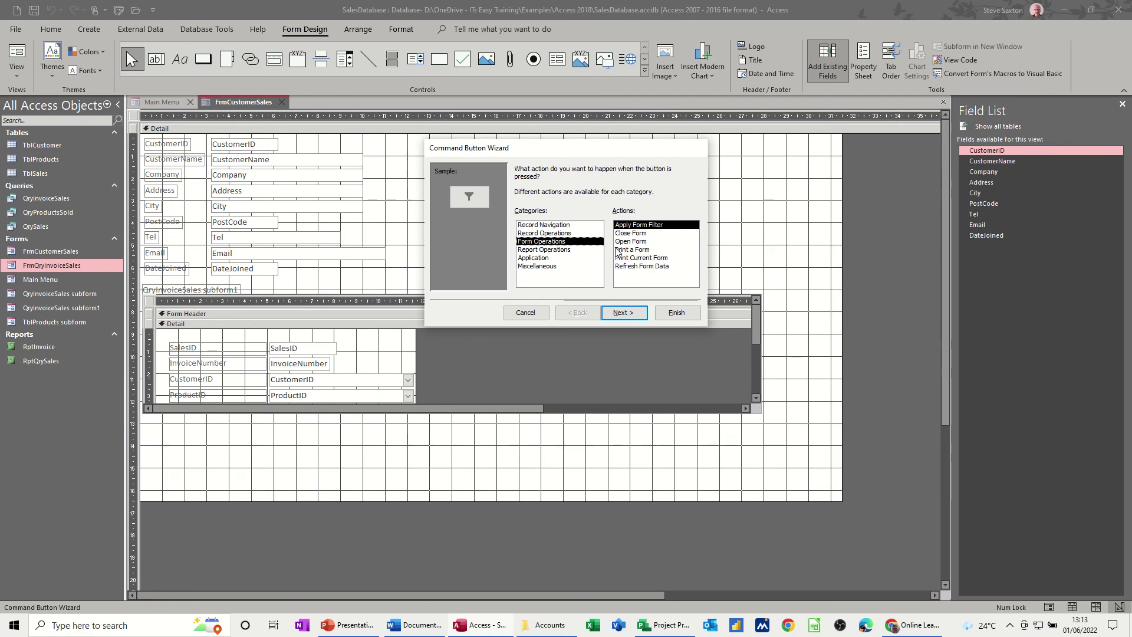
{"action": "left_click", "coordinate": [631, 241]}
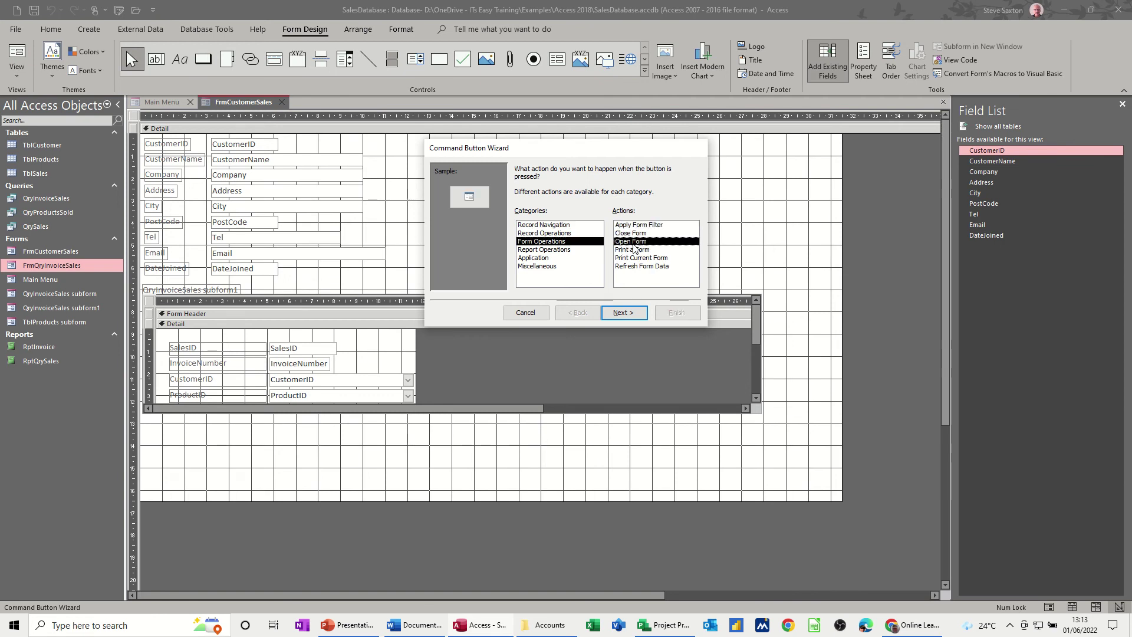
{"action": "left_click", "coordinate": [623, 311]}
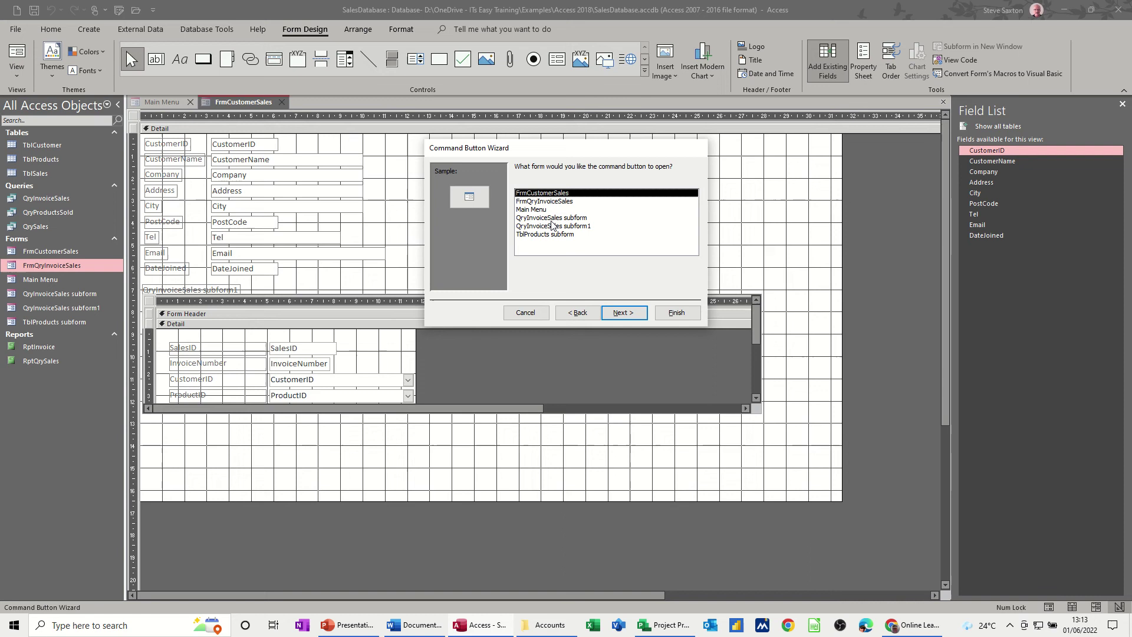
{"action": "left_click", "coordinate": [549, 210]}
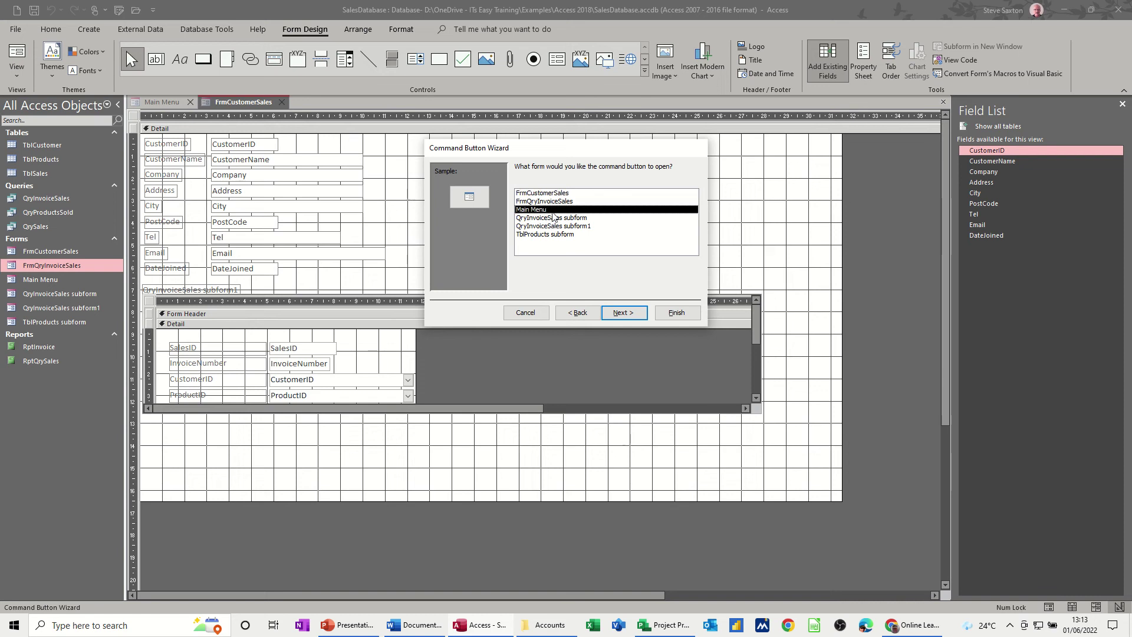
{"action": "left_click", "coordinate": [629, 314]}
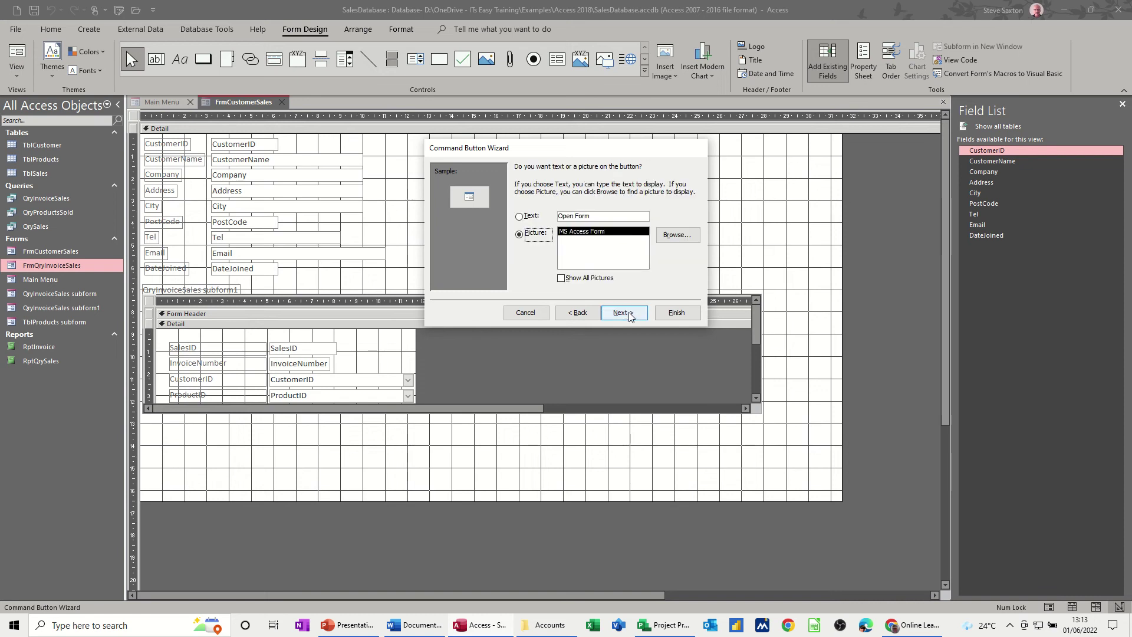
{"action": "left_click", "coordinate": [526, 217]}
{"action": "left_click", "coordinate": [605, 218]}
{"action": "type", "text": "Main"}
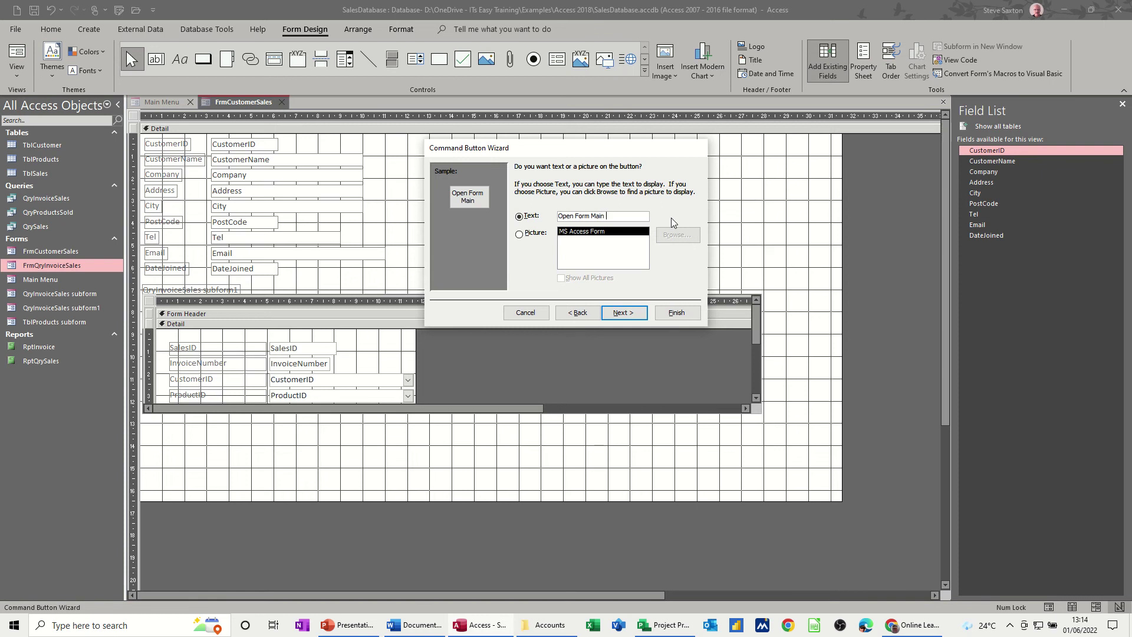
{"action": "type", "text": "Menu"}
{"action": "left_click", "coordinate": [676, 312]}
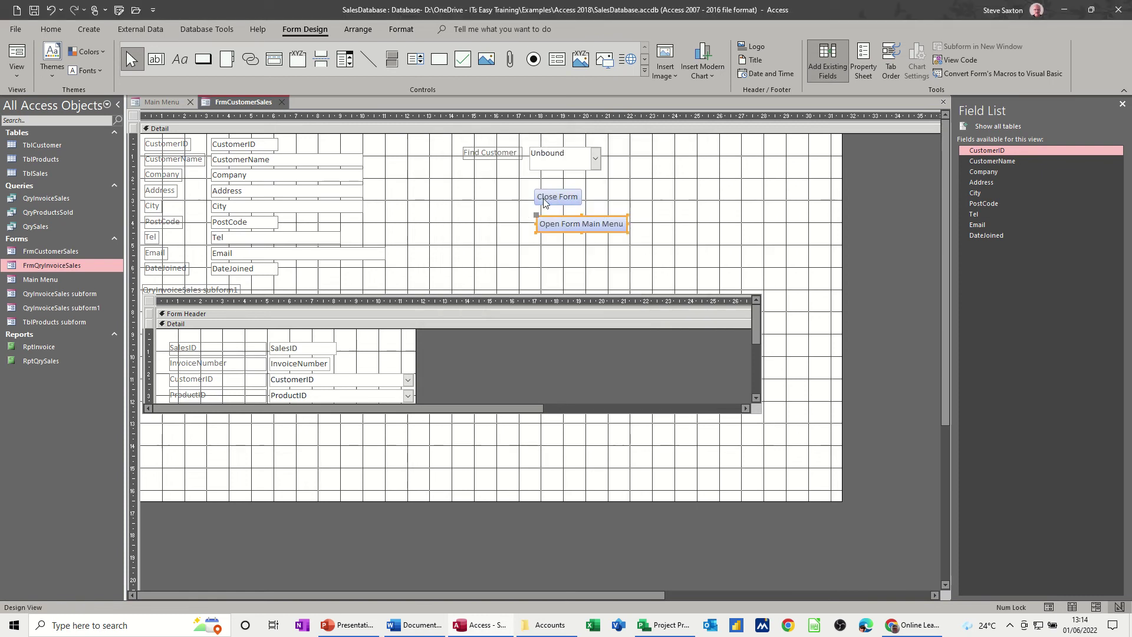
- Place the Close Form and Open Form Main Menu buttons side by side in a tabular layout
{"action": "left_click_drag", "start_coordinate": [526, 182], "coordinate": [659, 259]}
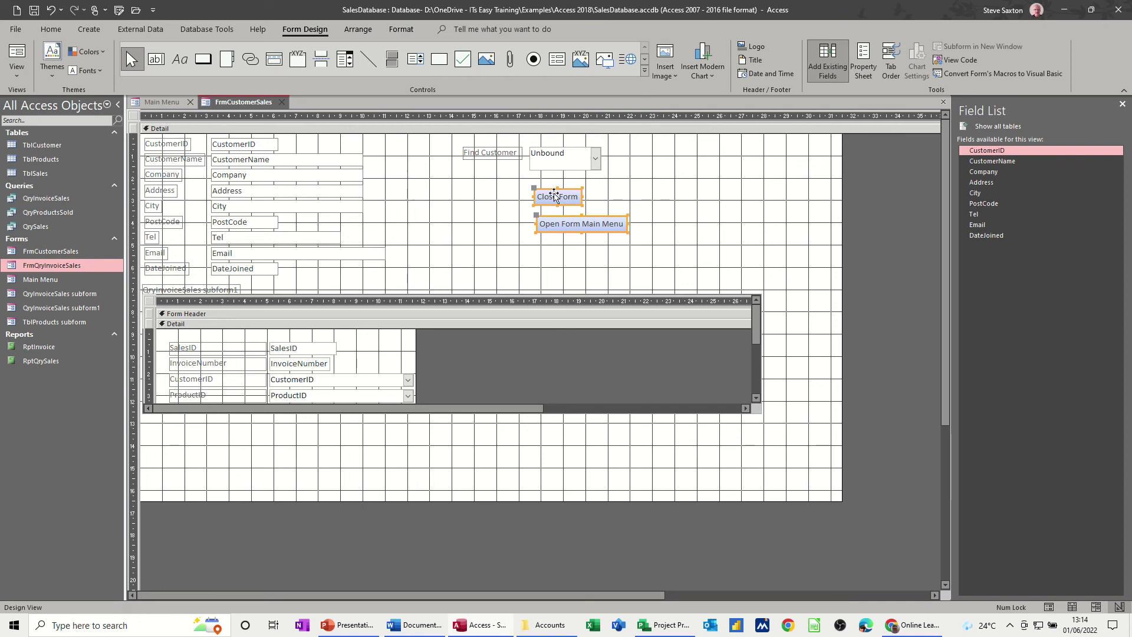
{"action": "left_click", "coordinate": [366, 31]}
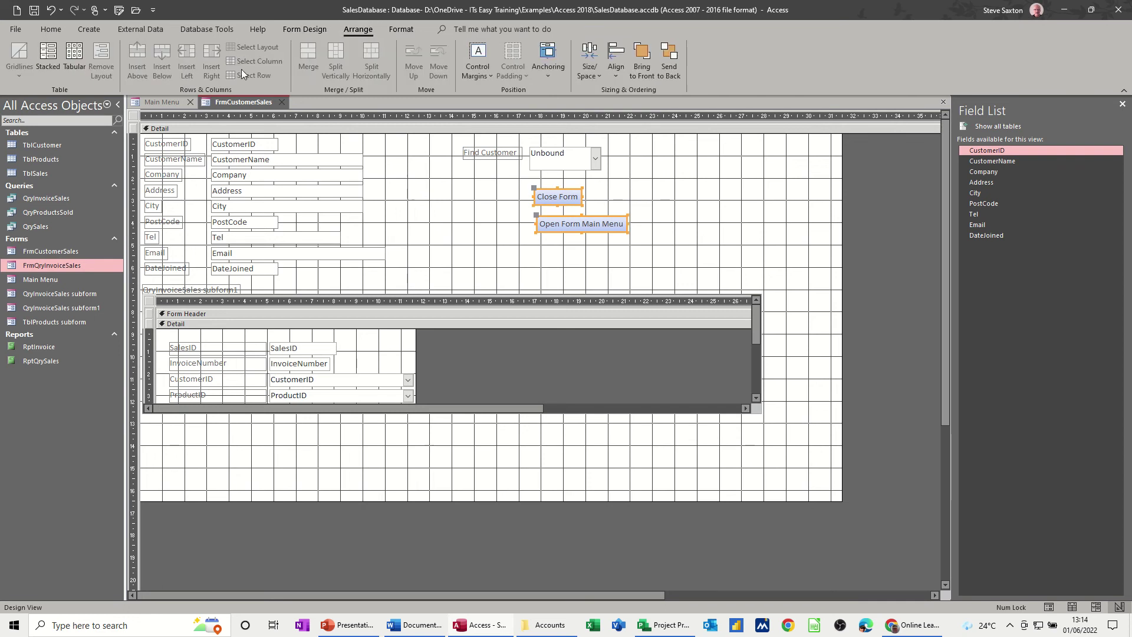
{"action": "left_click", "coordinate": [74, 55]}
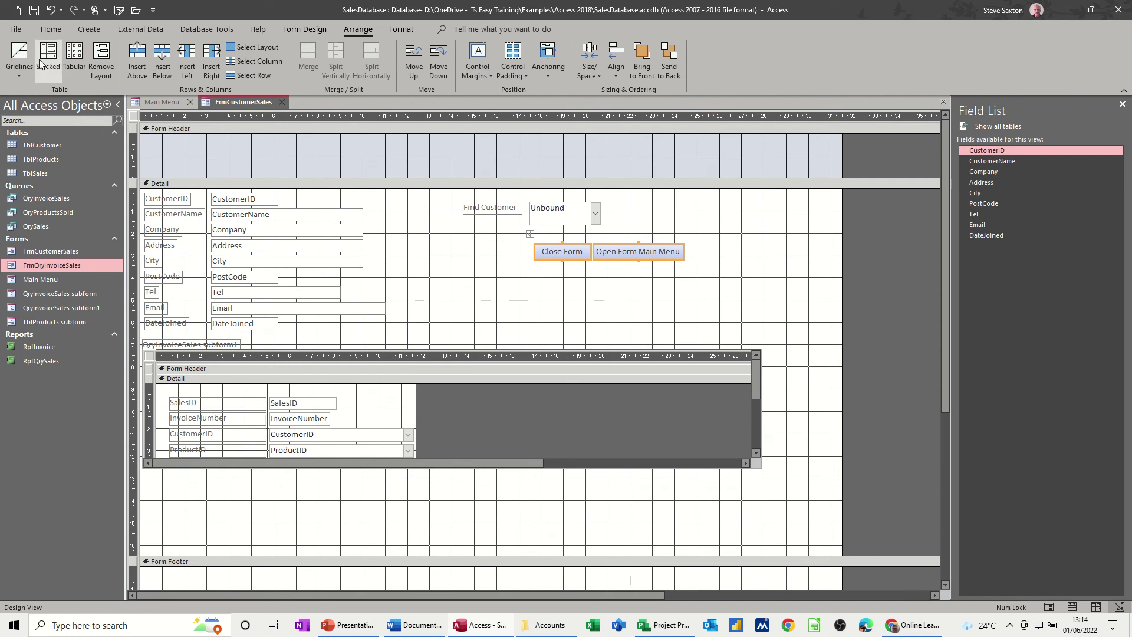
- In Form View, test Open Form Main Menu and Close Form, saving the form changes
{"action": "left_click", "coordinate": [303, 28]}
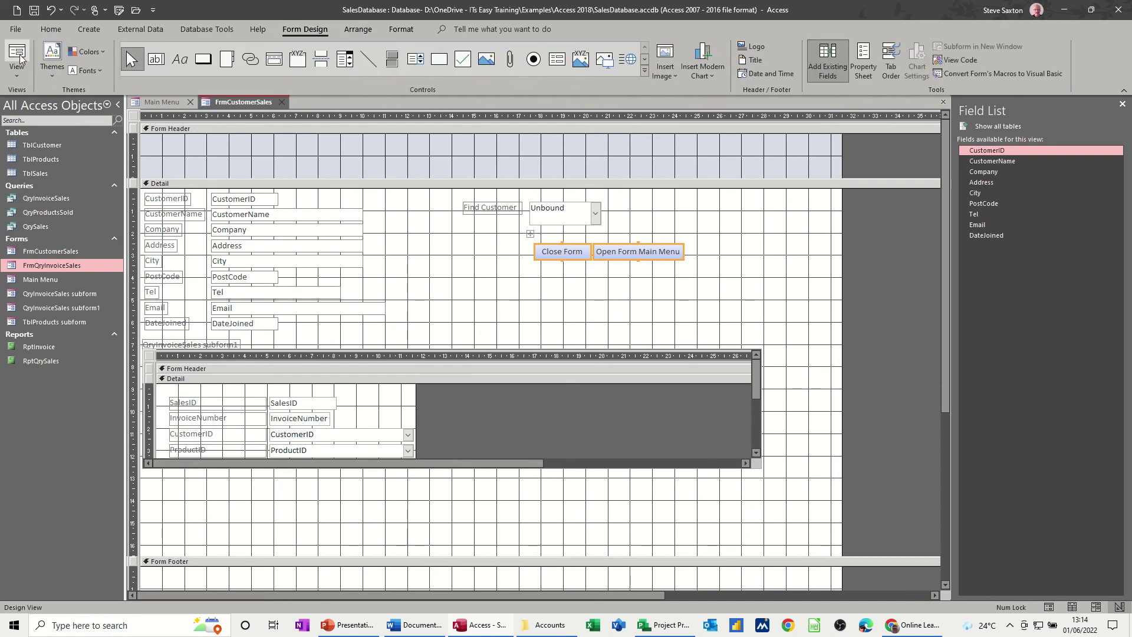
{"action": "left_click", "coordinate": [13, 54]}
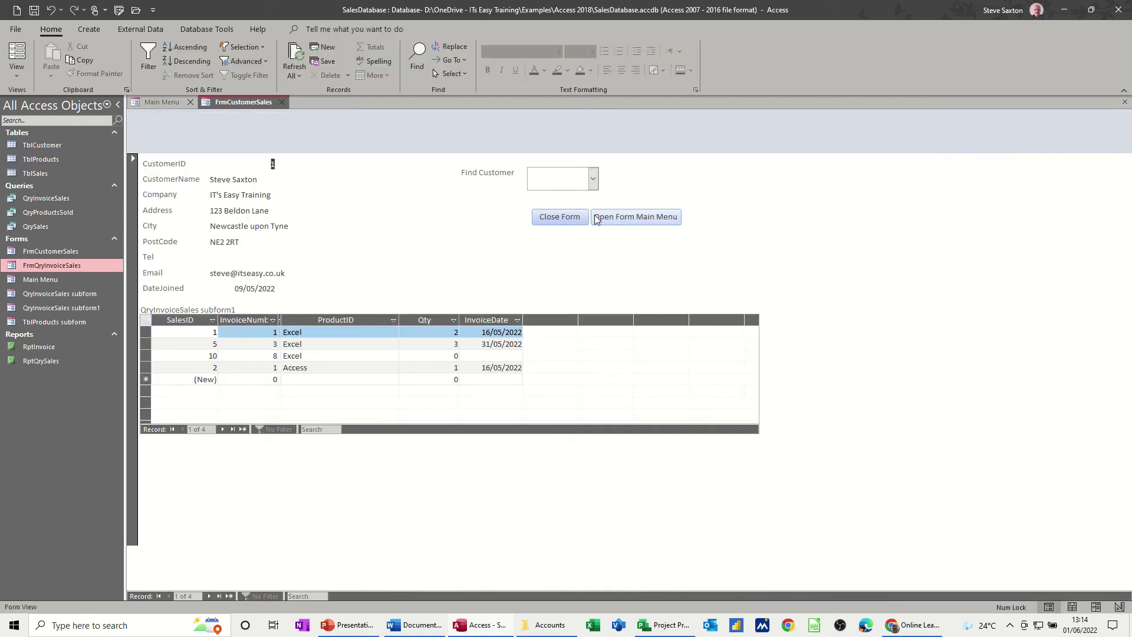
{"action": "left_click", "coordinate": [611, 220]}
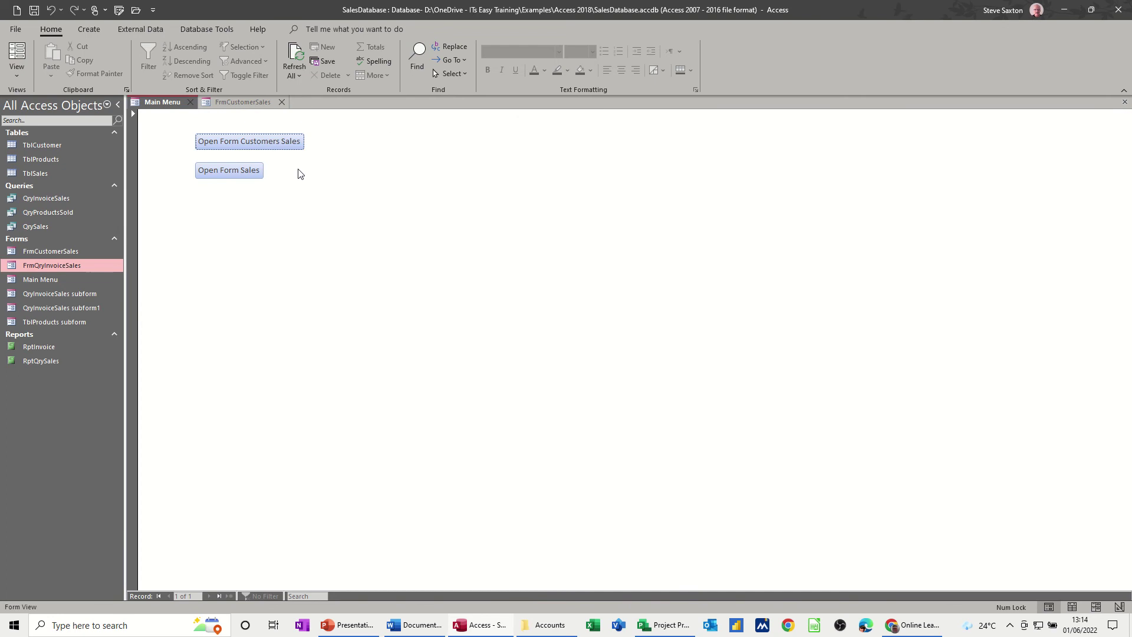
{"action": "left_click", "coordinate": [244, 145]}
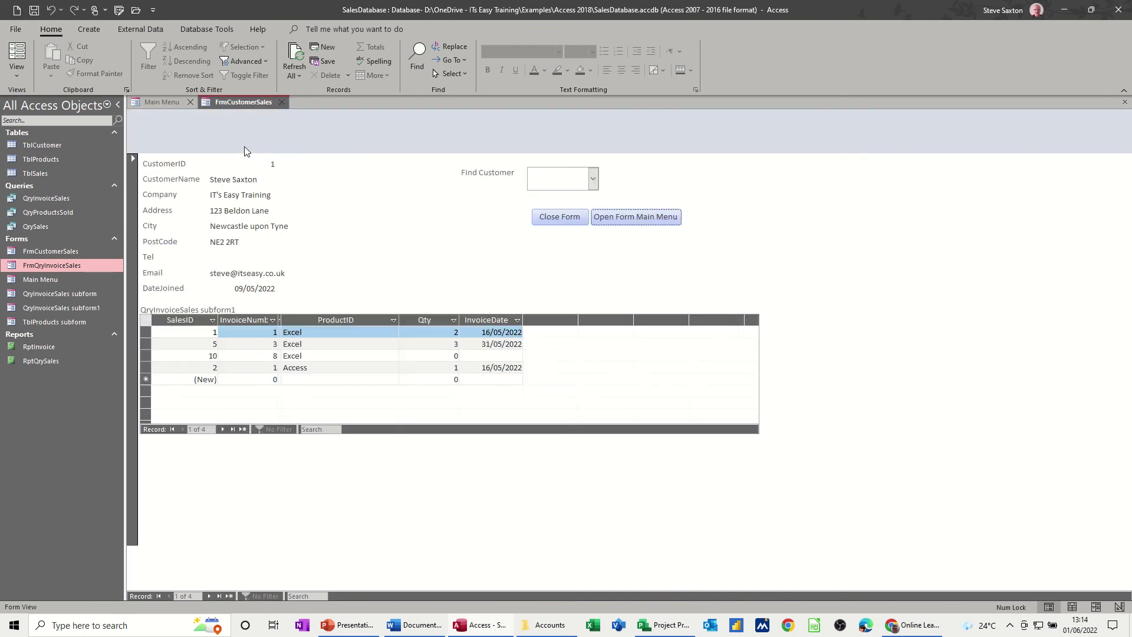
{"action": "left_click", "coordinate": [547, 218]}
{"action": "left_click", "coordinate": [525, 345]}
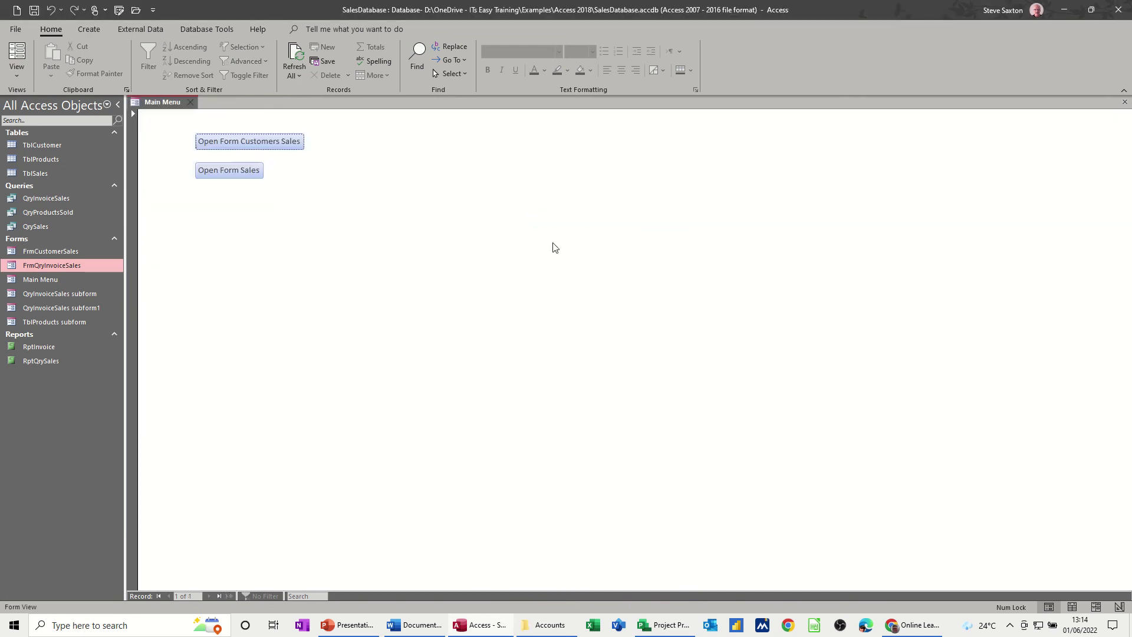
- Retest the customer form's Close and Main Menu buttons, then open FrmQryInvoiceSales from Main Menu
{"action": "left_click", "coordinate": [234, 145]}
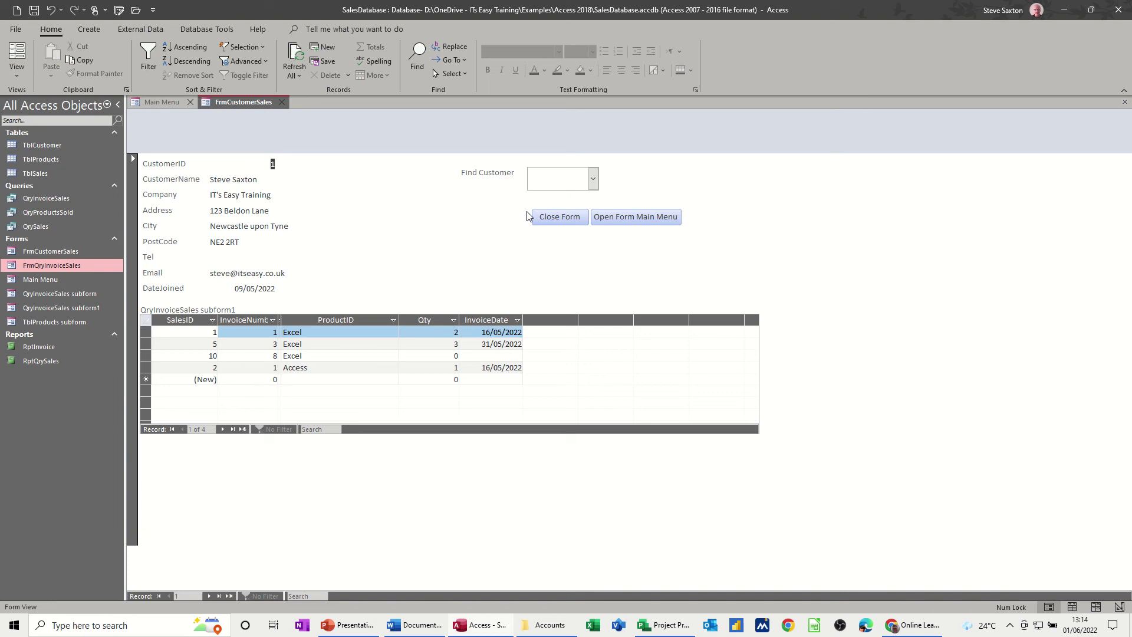
{"action": "left_click", "coordinate": [543, 220]}
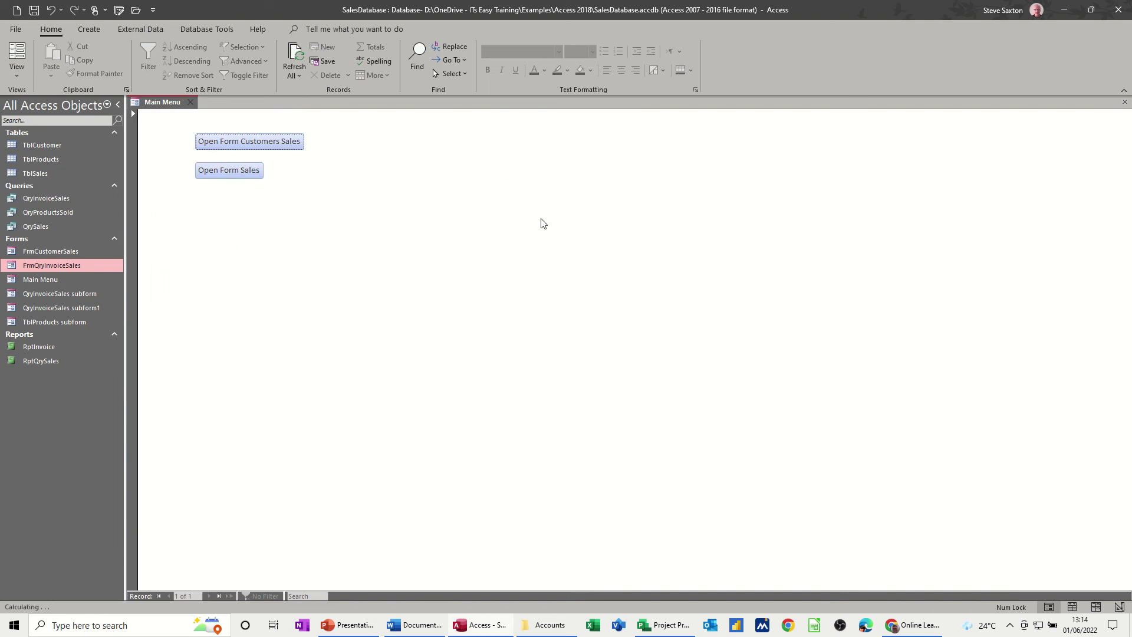
{"action": "left_click", "coordinate": [226, 143]}
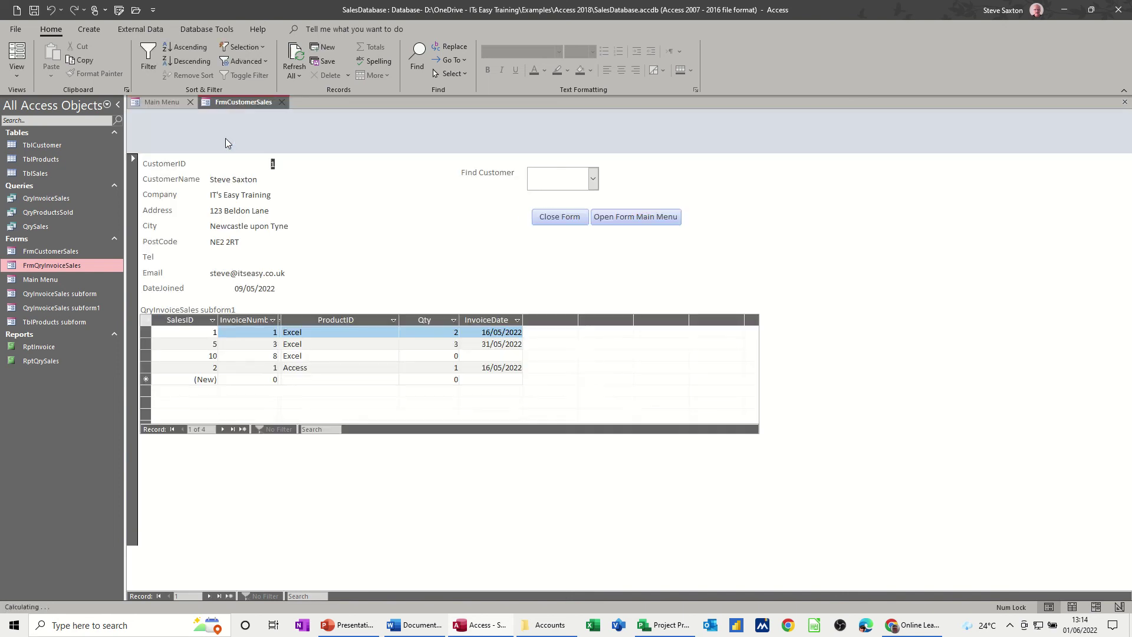
{"action": "left_click", "coordinate": [621, 224]}
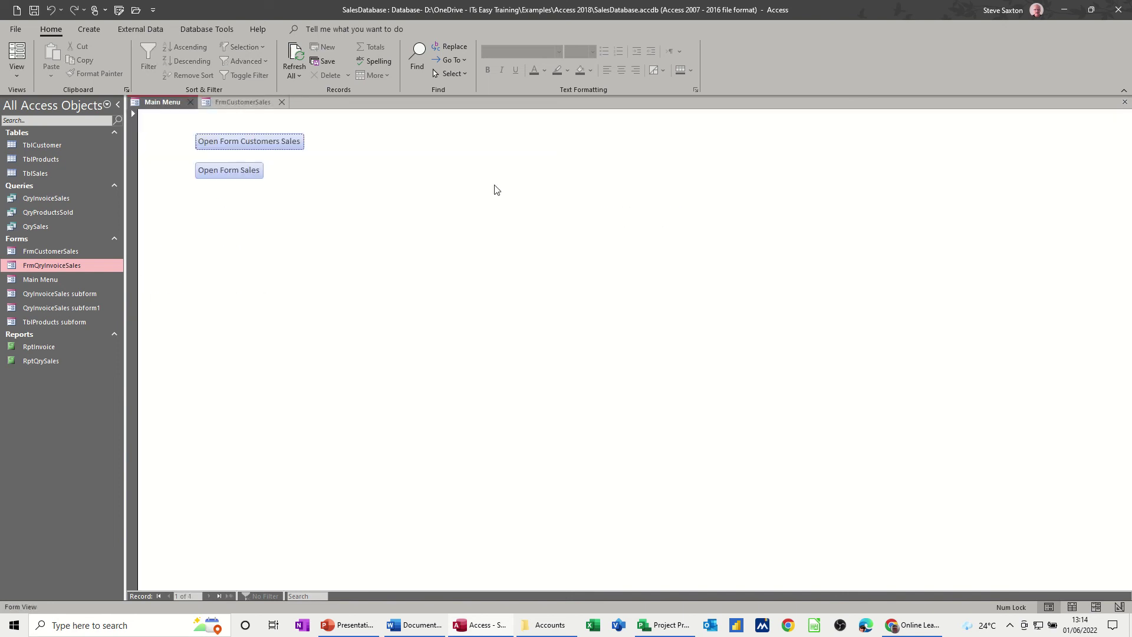
{"action": "left_click", "coordinate": [229, 172]}
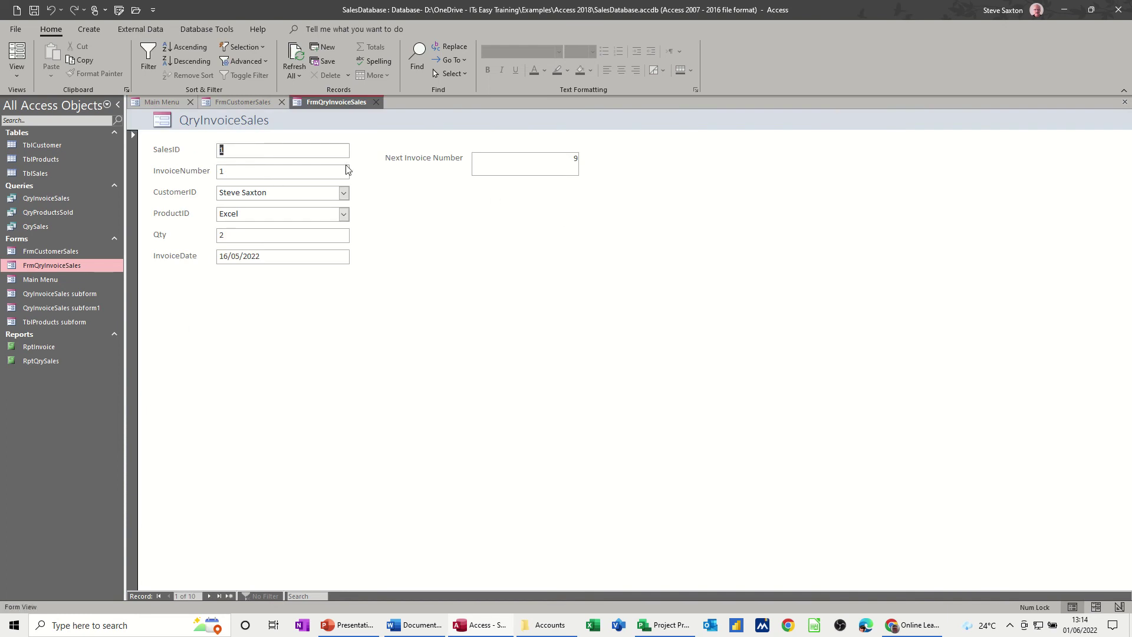
- In Design View, add a text-labelled Close Form button beside FrmQryInvoiceSales's Next Invoice Number box
{"action": "left_click", "coordinate": [16, 80]}
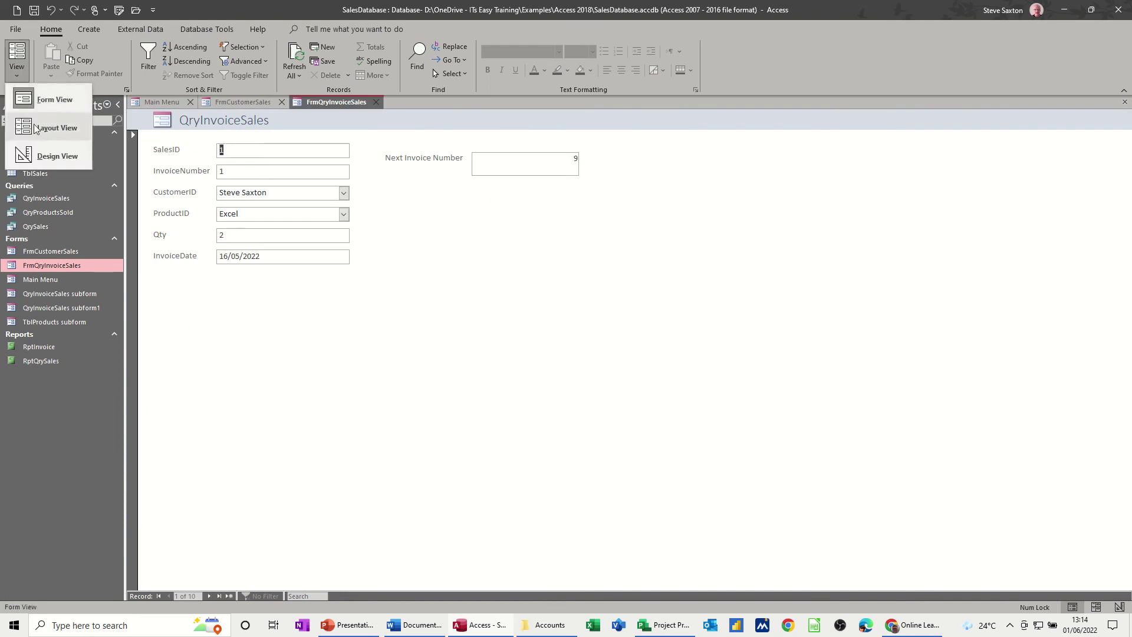
{"action": "left_click", "coordinate": [41, 156]}
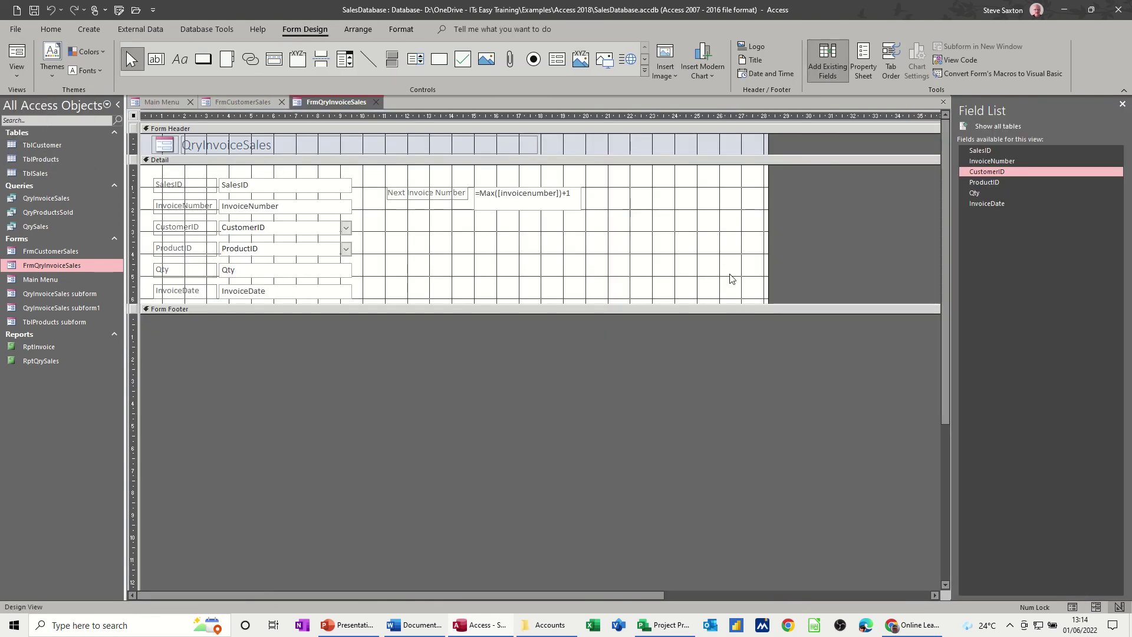
{"action": "left_click", "coordinate": [203, 59]}
{"action": "left_click_drag", "start_coordinate": [610, 191], "coordinate": [687, 214]}
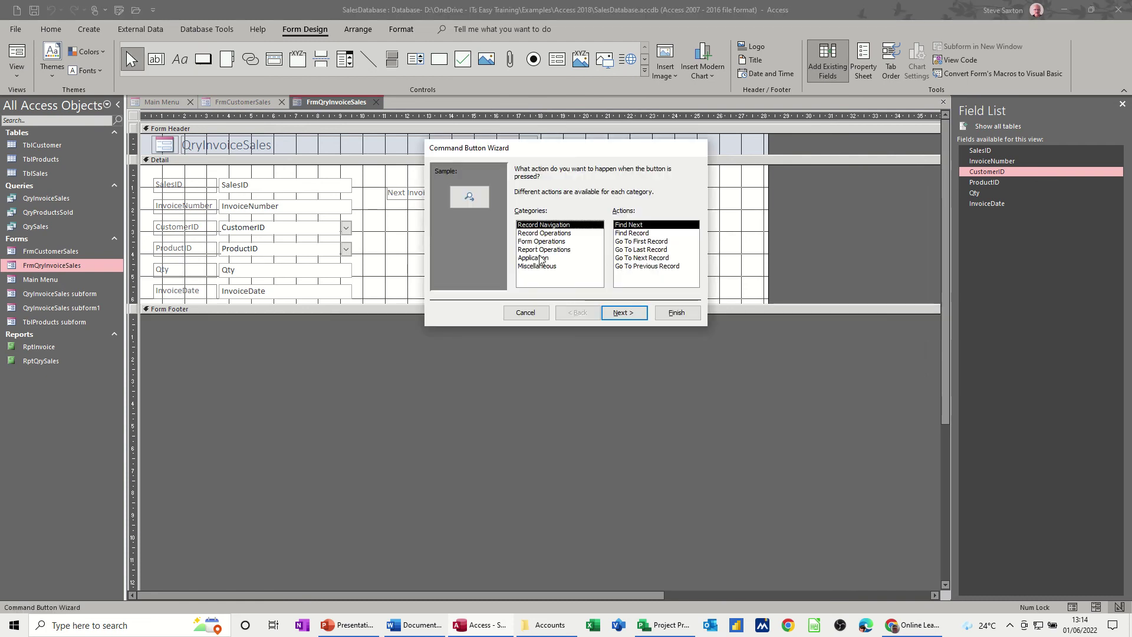
{"action": "left_click", "coordinate": [541, 241]}
{"action": "left_click", "coordinate": [631, 233]}
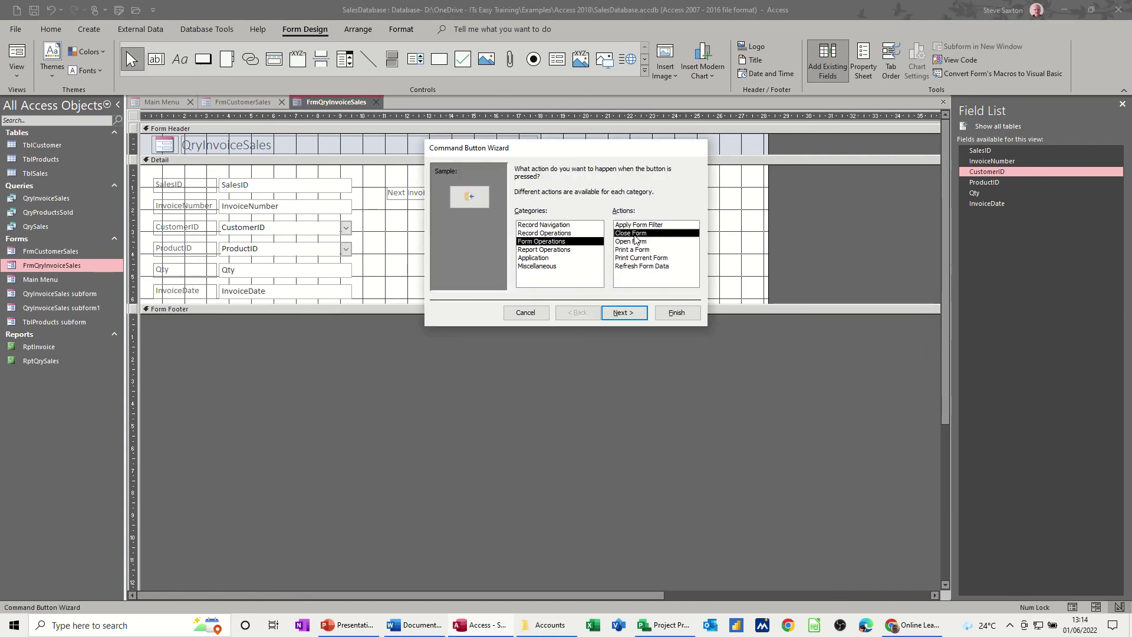
{"action": "left_click", "coordinate": [627, 313]}
{"action": "left_click", "coordinate": [520, 217]}
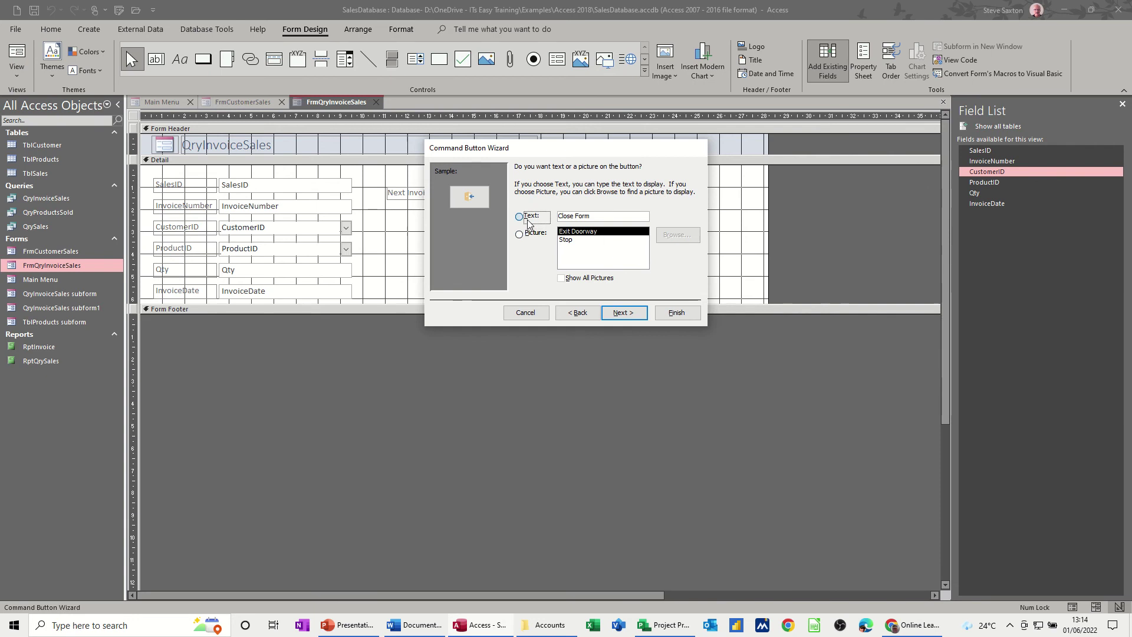
{"action": "left_click", "coordinate": [667, 316]}
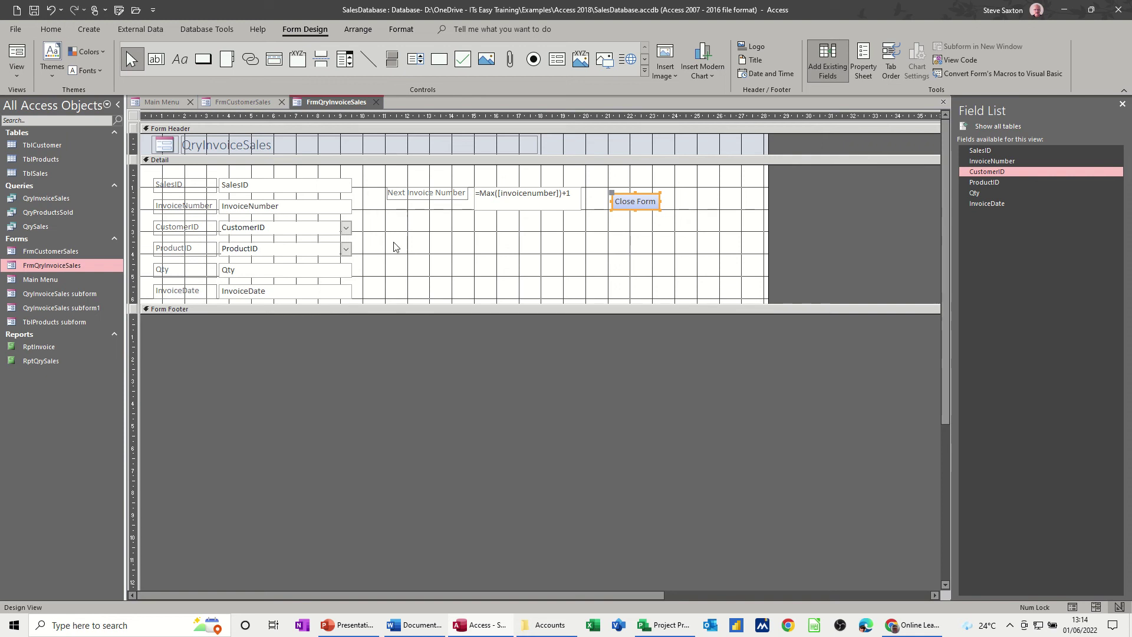
- Draw a second button below Close Form that adds a new record, labelled with text
{"action": "left_click", "coordinate": [203, 59]}
{"action": "left_click_drag", "start_coordinate": [619, 220], "coordinate": [676, 243]}
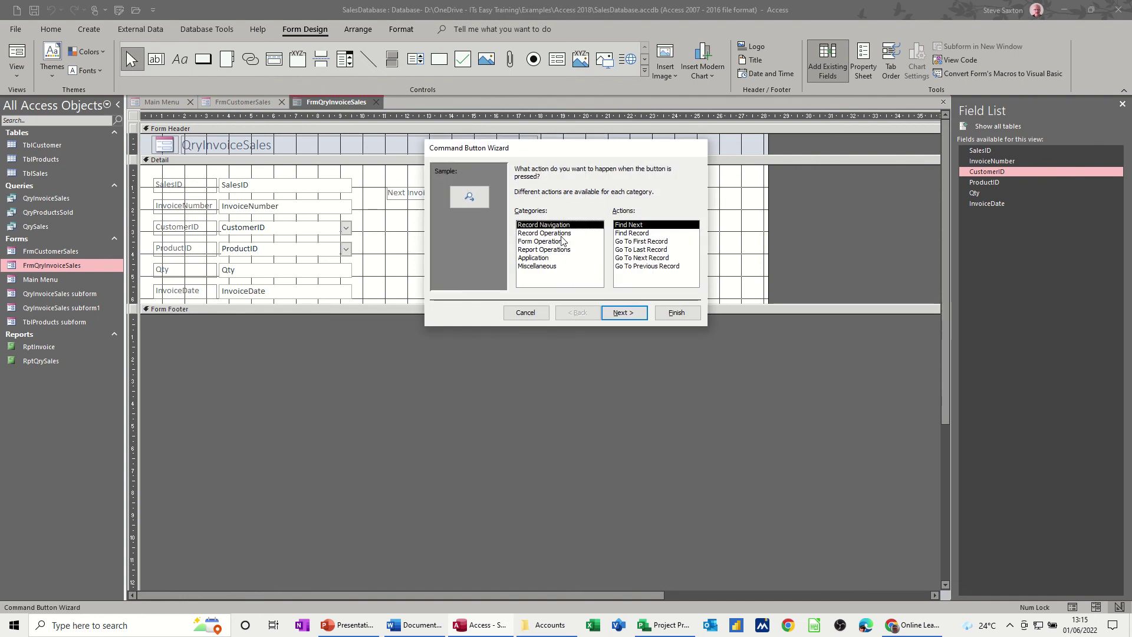
{"action": "left_click", "coordinate": [563, 234]}
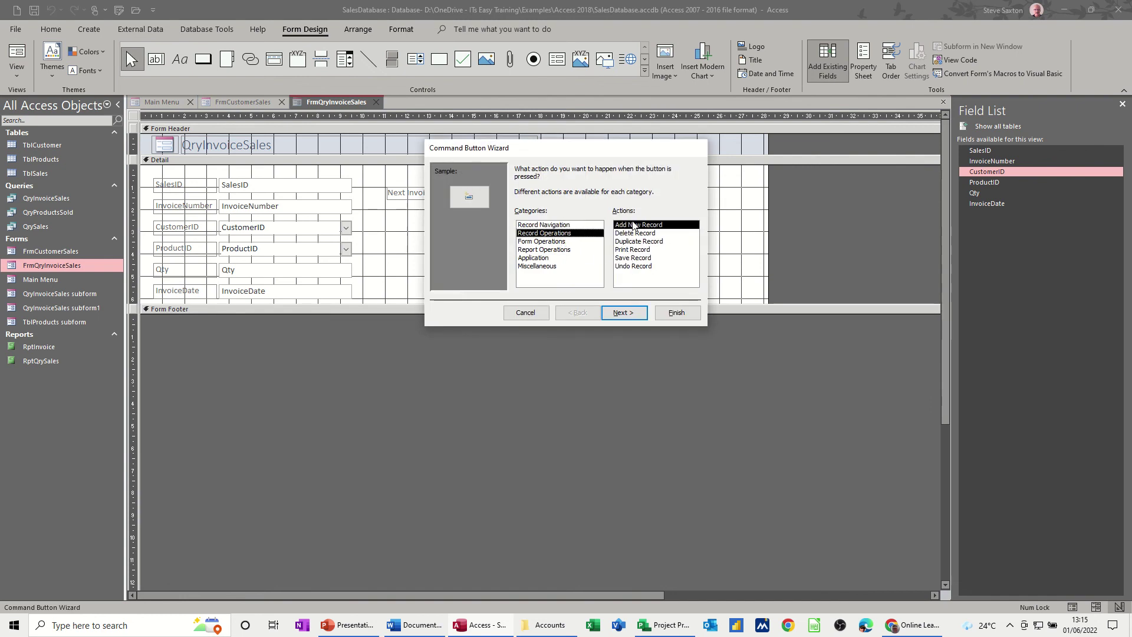
{"action": "left_click", "coordinate": [626, 313]}
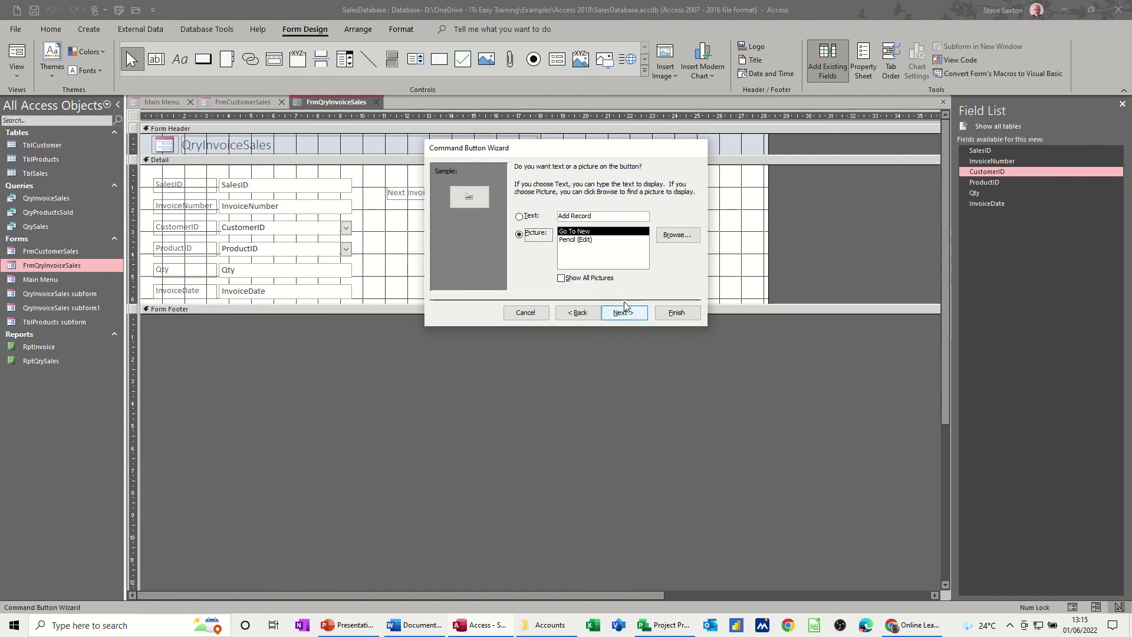
{"action": "left_click", "coordinate": [532, 217]}
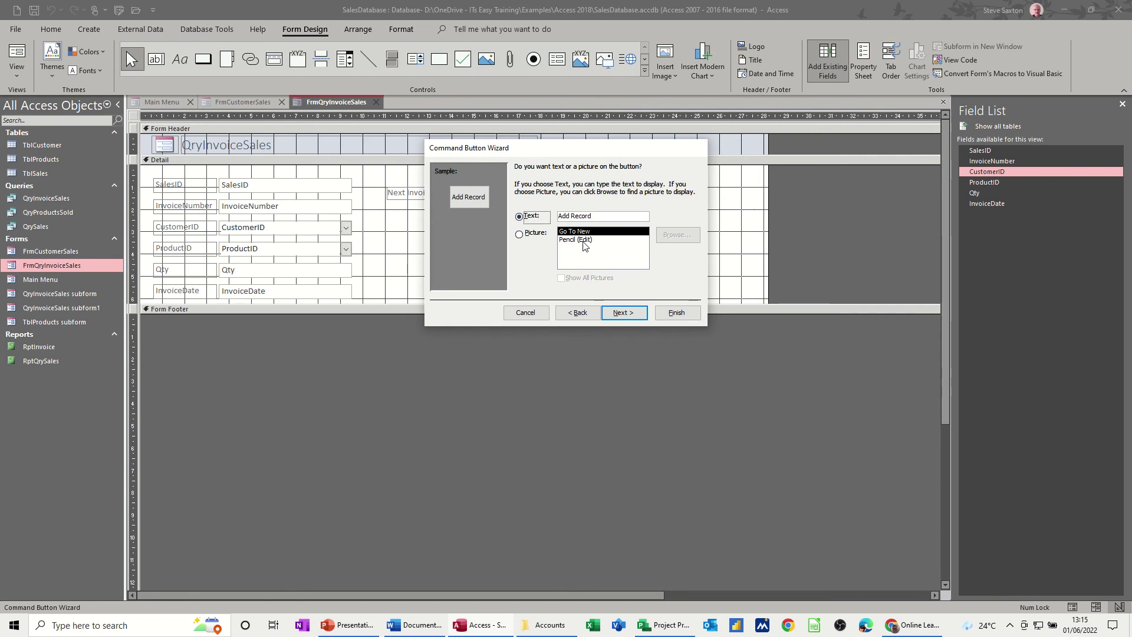
{"action": "left_click", "coordinate": [624, 312]}
{"action": "key", "text": "Return"}
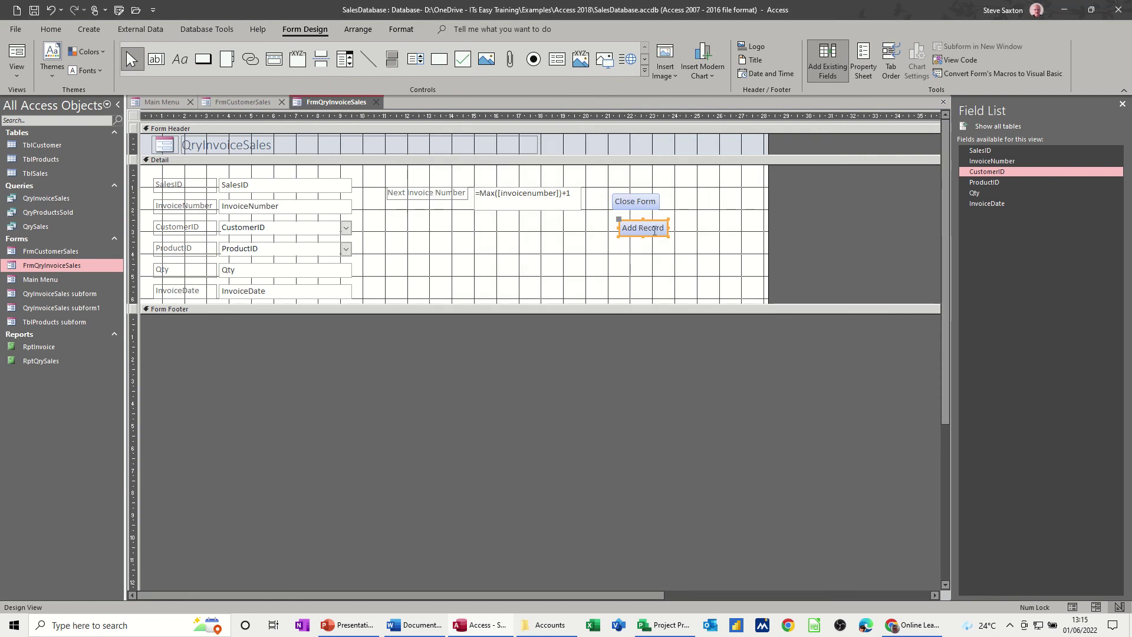
- Arrange the Close Form and Add Record buttons side by side in a tabular layout
{"action": "left_click_drag", "start_coordinate": [602, 179], "coordinate": [691, 260]}
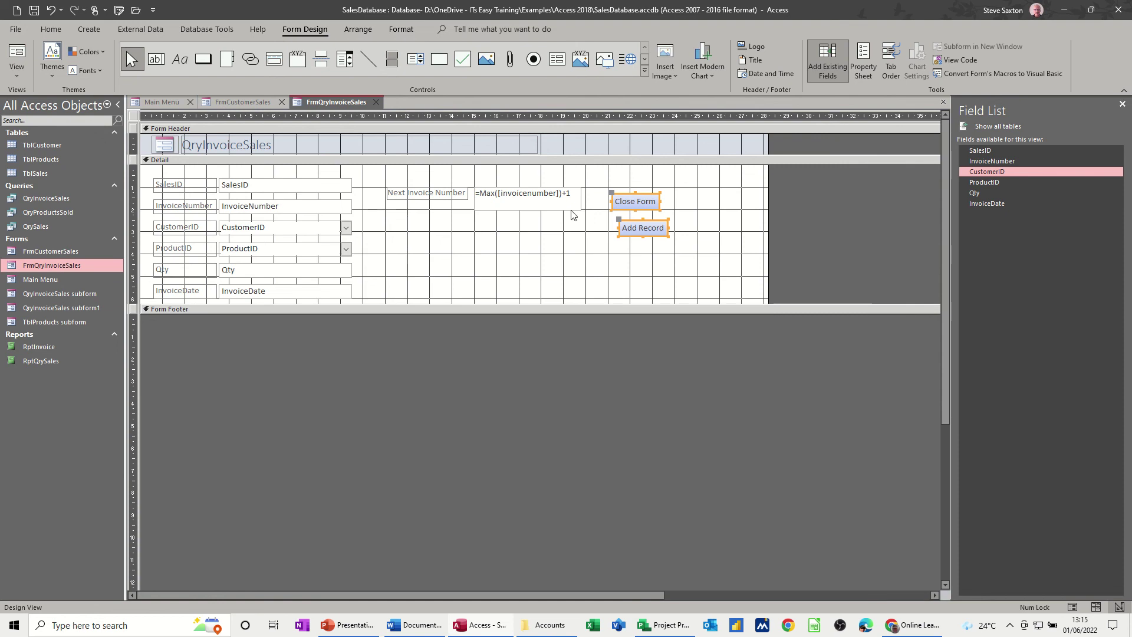
{"action": "left_click", "coordinate": [358, 29]}
{"action": "left_click", "coordinate": [74, 57]}
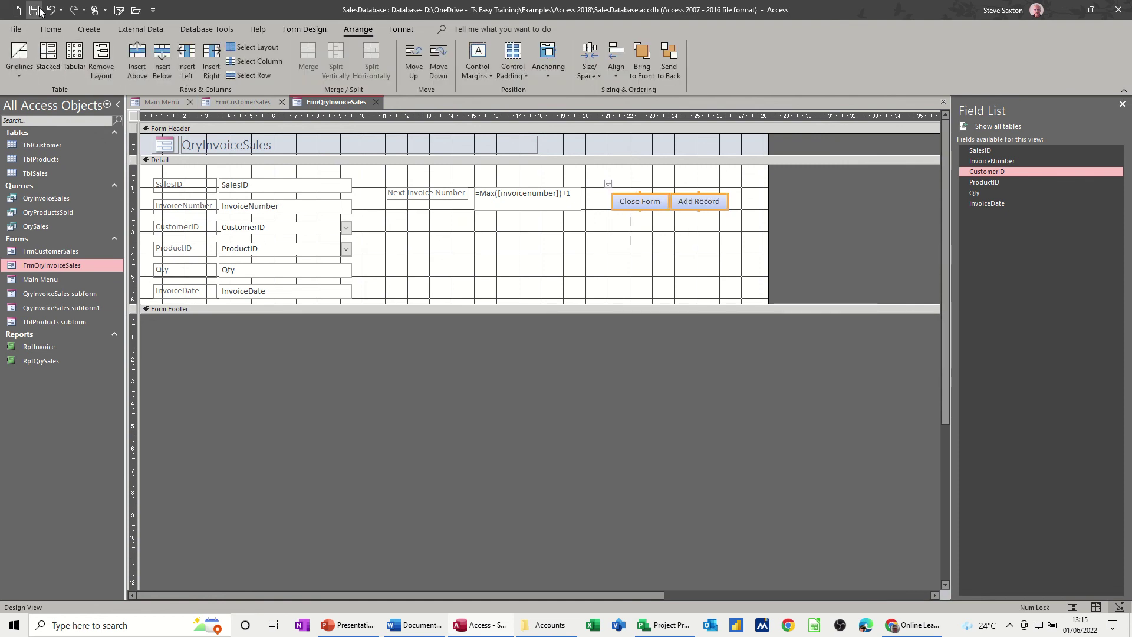
{"action": "left_click", "coordinate": [307, 30]}
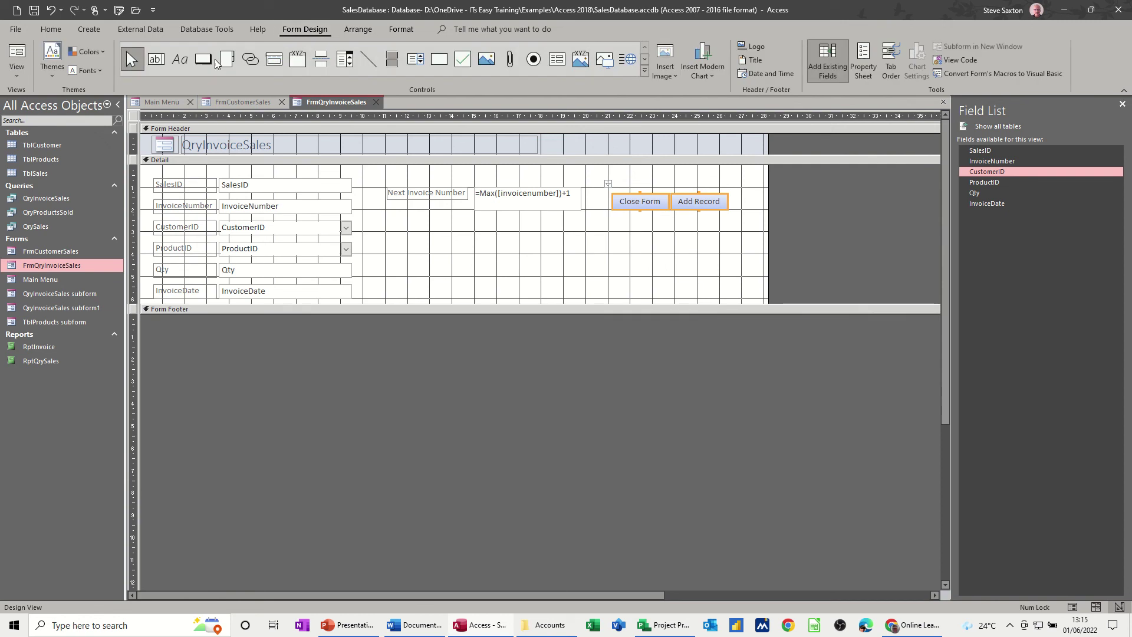
- In Form View, try Add Record and Close Form, then open FrmCustomerSales from Main Menu
{"action": "left_click", "coordinate": [17, 54]}
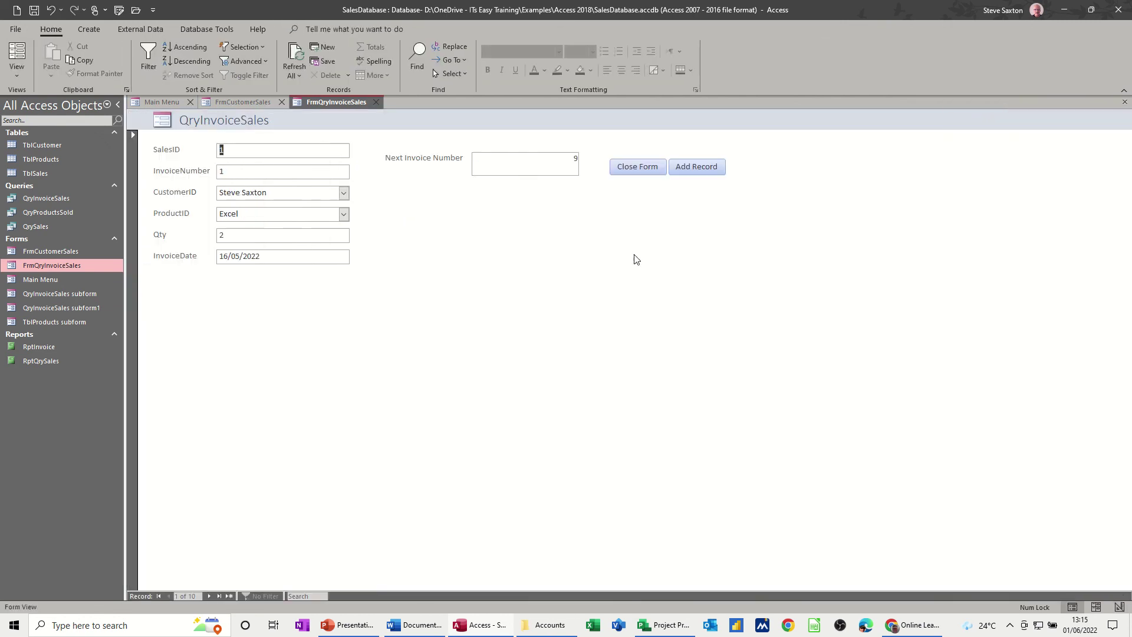
{"action": "left_click", "coordinate": [696, 167]}
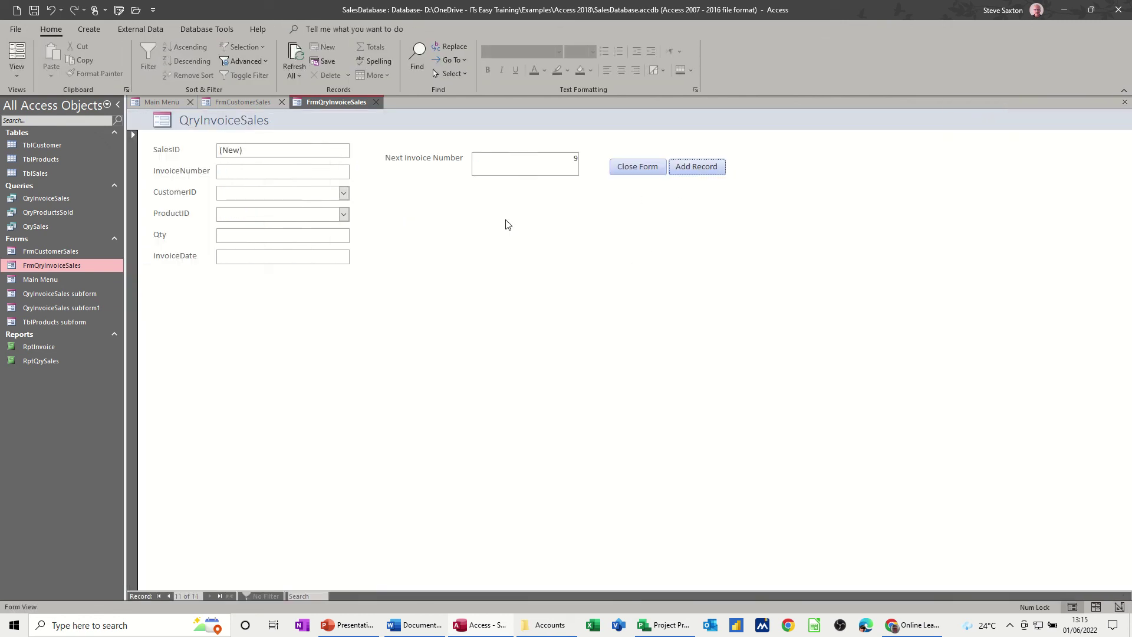
{"action": "left_click", "coordinate": [628, 169]}
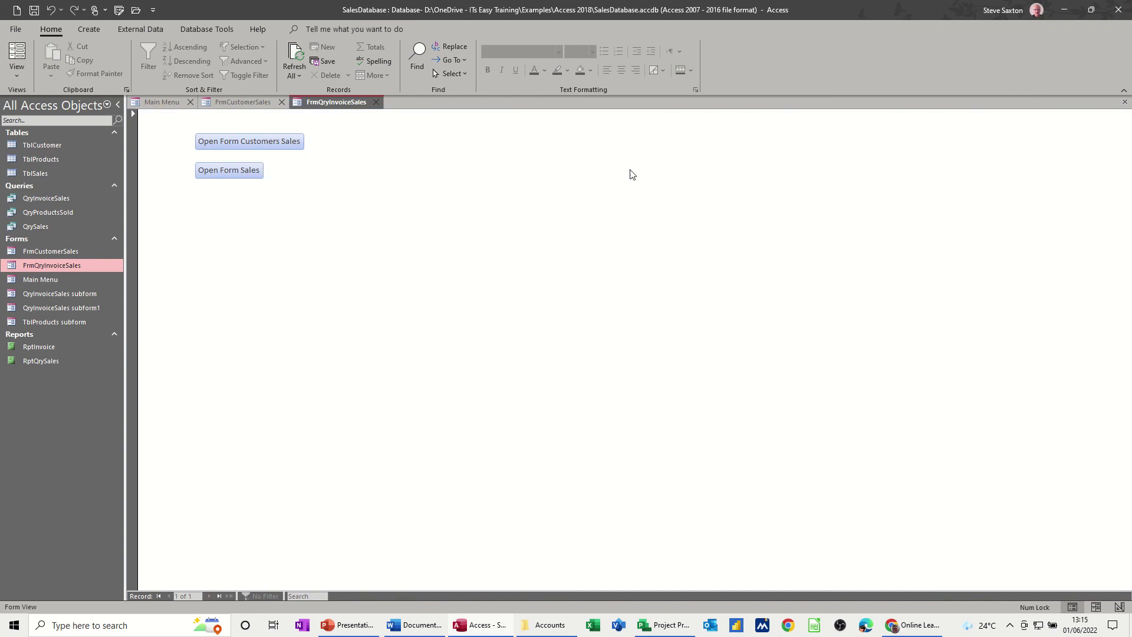
{"action": "left_click", "coordinate": [243, 144]}
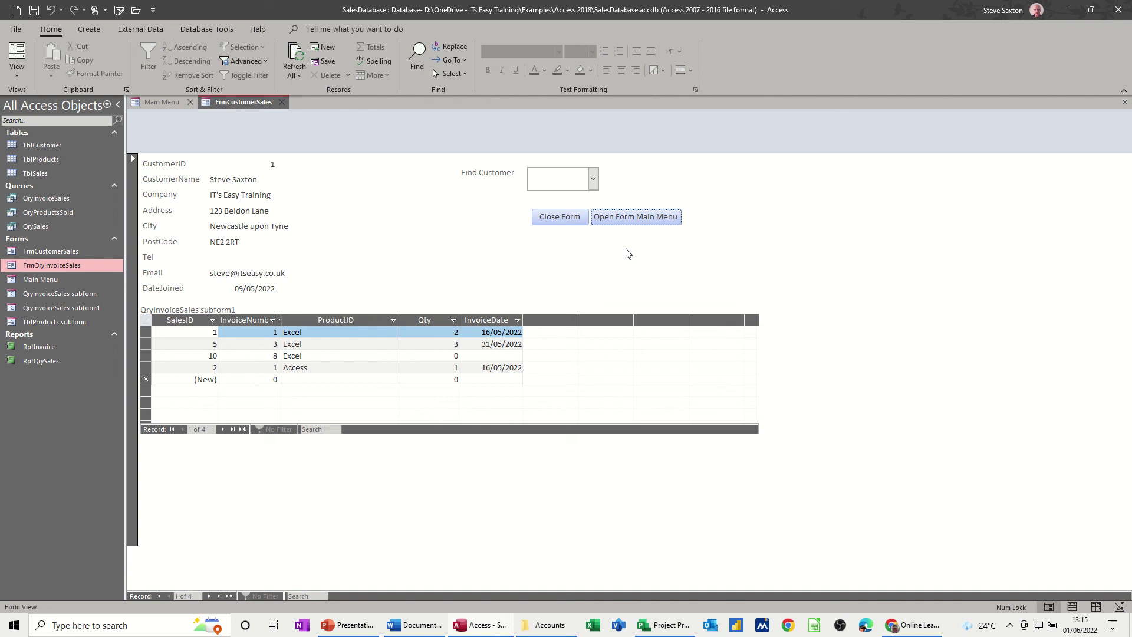
- In Design View, add an Add New Record button below Close Form on FrmCustomerSales
{"action": "left_click", "coordinate": [16, 73]}
{"action": "left_click", "coordinate": [36, 180]}
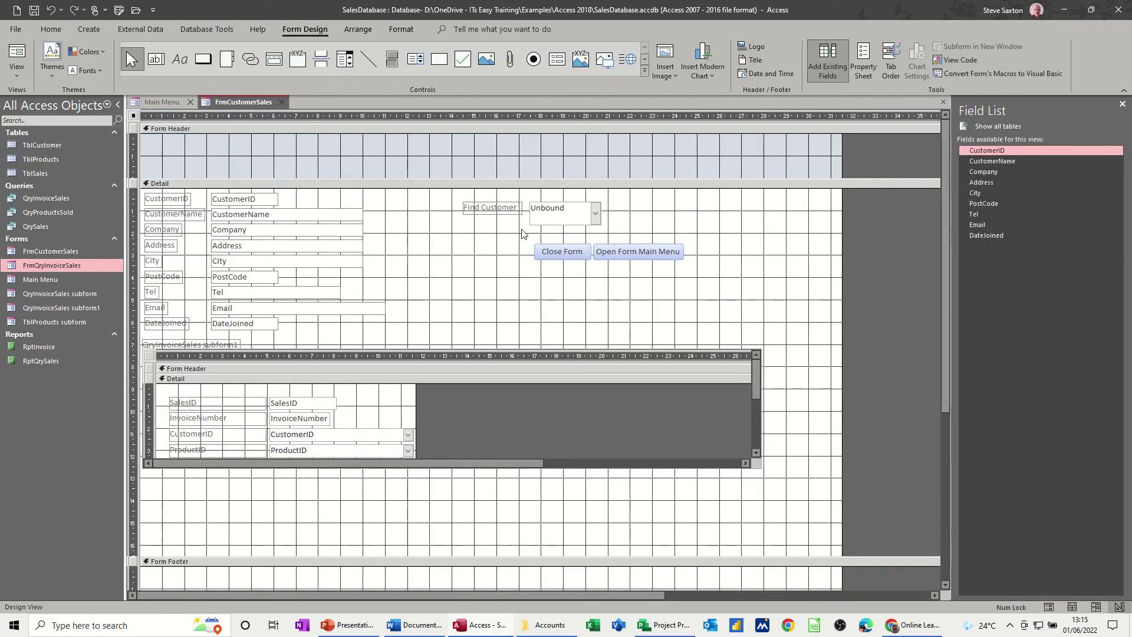
{"action": "left_click", "coordinate": [202, 58]}
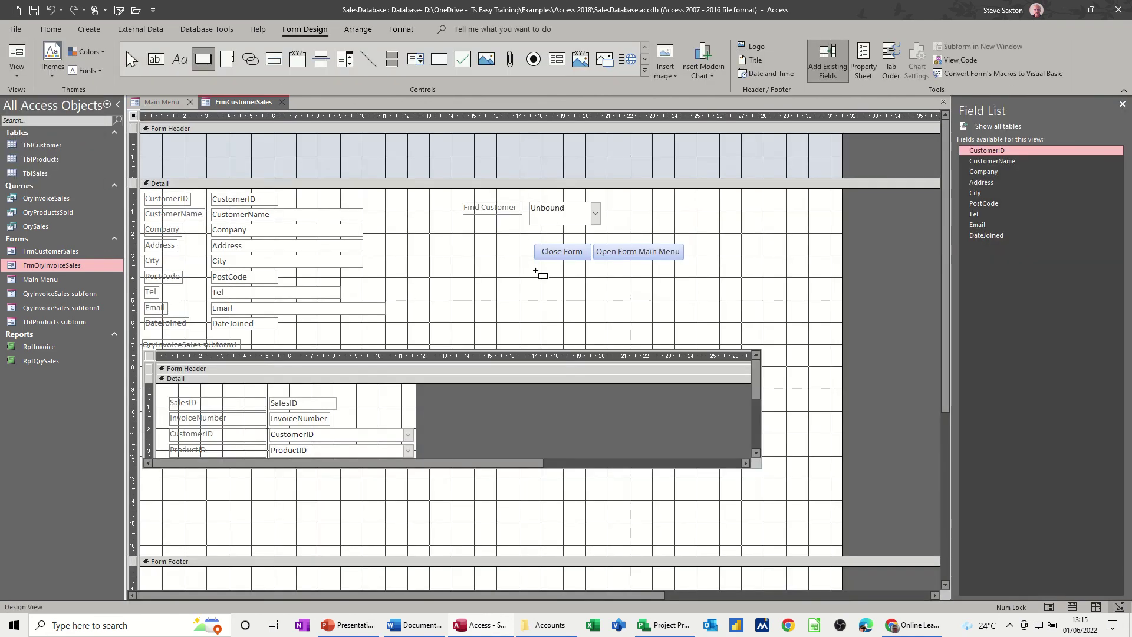
{"action": "mouse_move", "coordinate": [536, 270]}
{"action": "left_mouse_down"}
{"action": "mouse_move", "coordinate": [604, 302]}
{"action": "mouse_move", "coordinate": [591, 295]}
{"action": "left_mouse_up"}
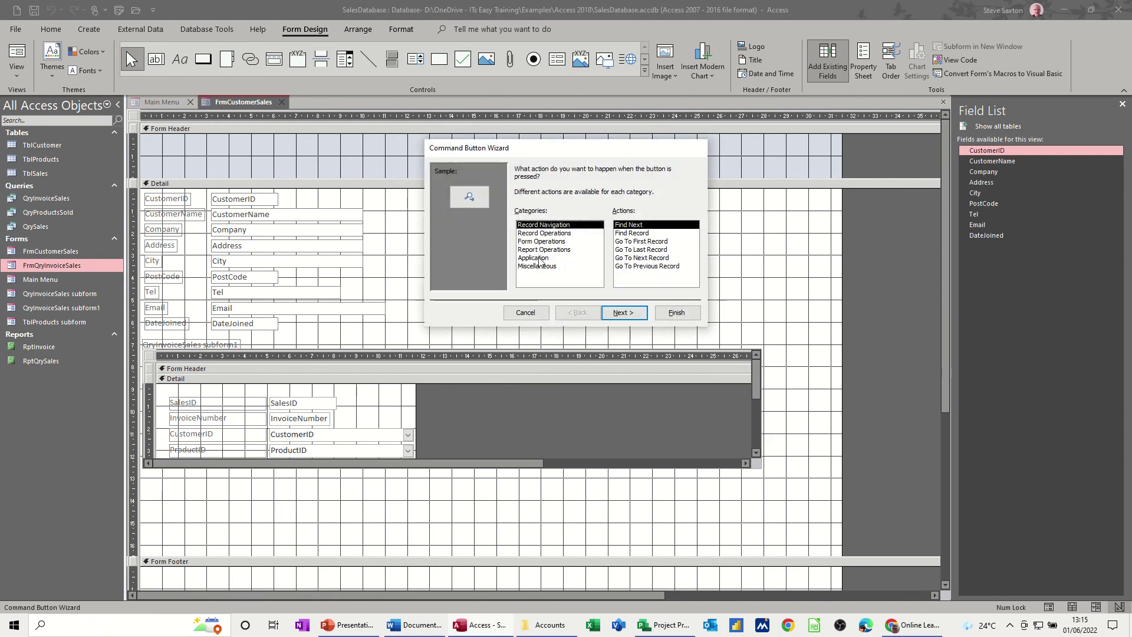
{"action": "left_click", "coordinate": [543, 234]}
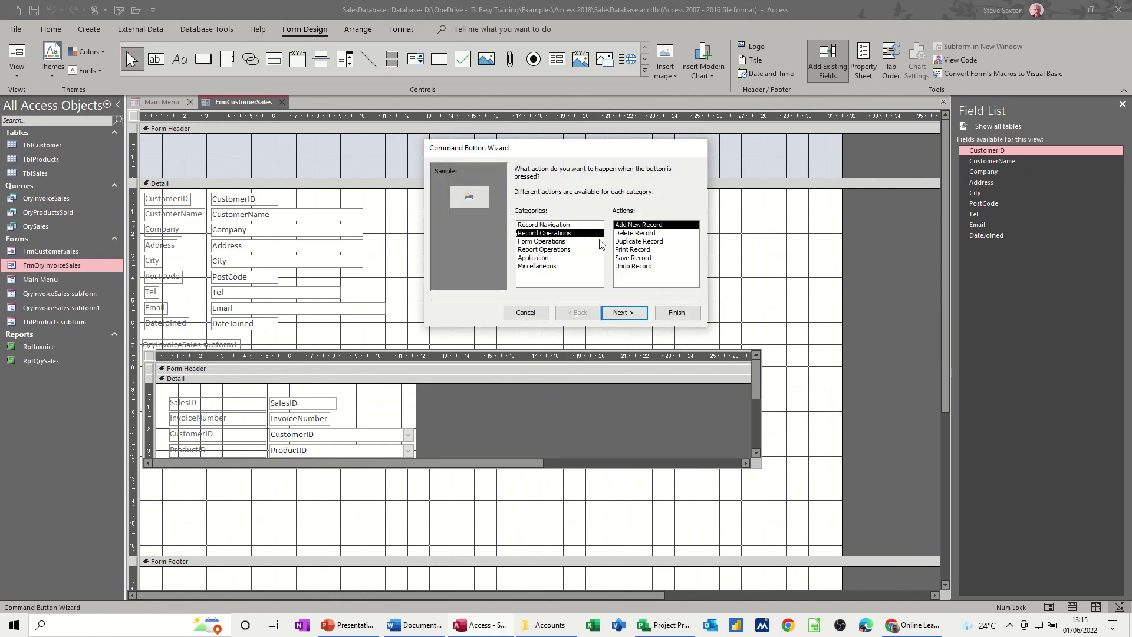
{"action": "left_click", "coordinate": [620, 311]}
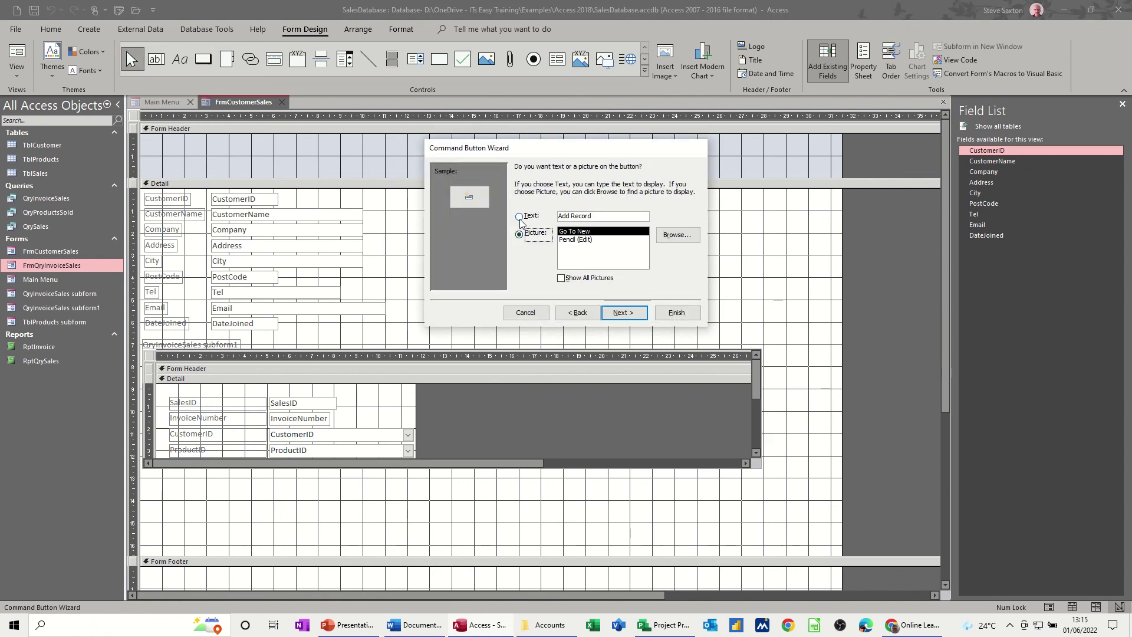
{"action": "left_click", "coordinate": [678, 312]}
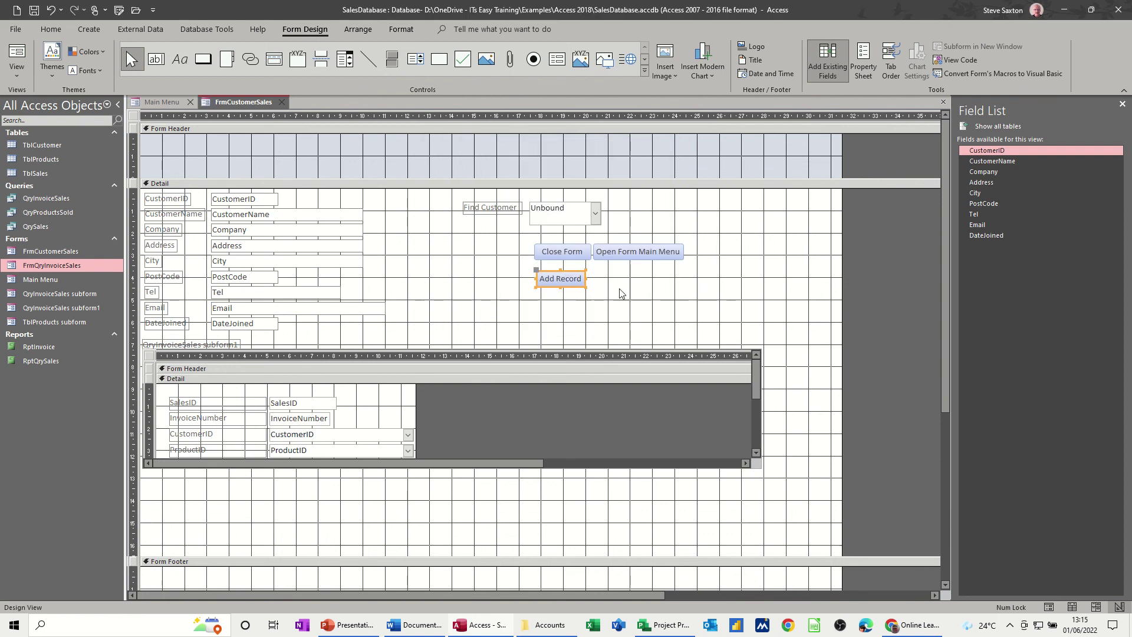
- Line up Close Form, Add Record and Open Form Main Menu in one tabular row
{"action": "left_click_drag", "start_coordinate": [521, 239], "coordinate": [714, 310]}
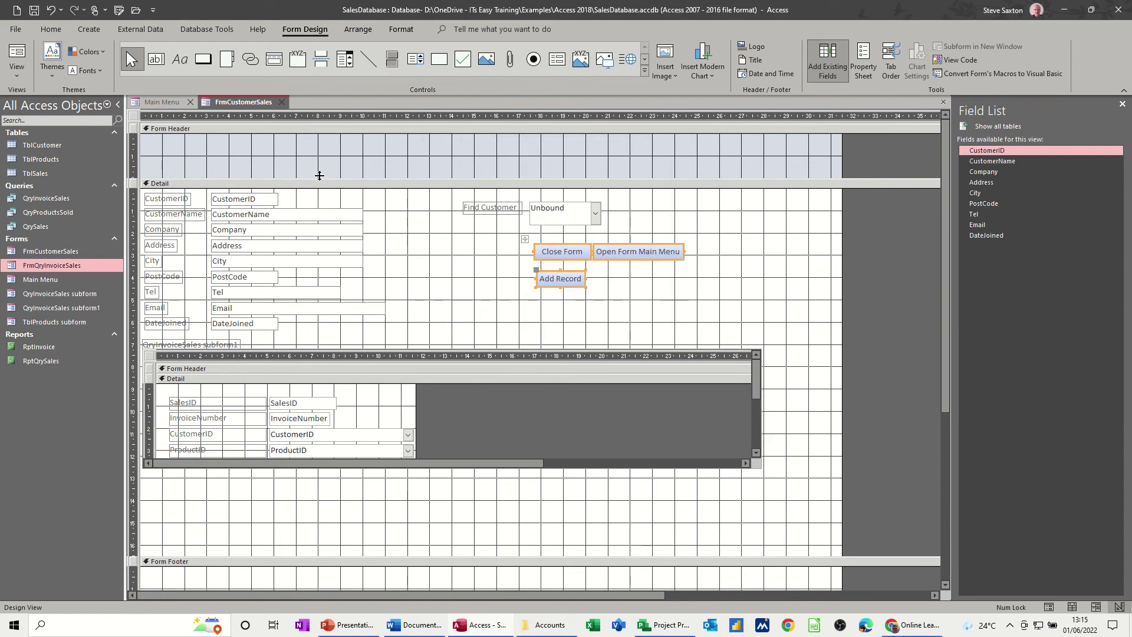
{"action": "left_click", "coordinate": [355, 30]}
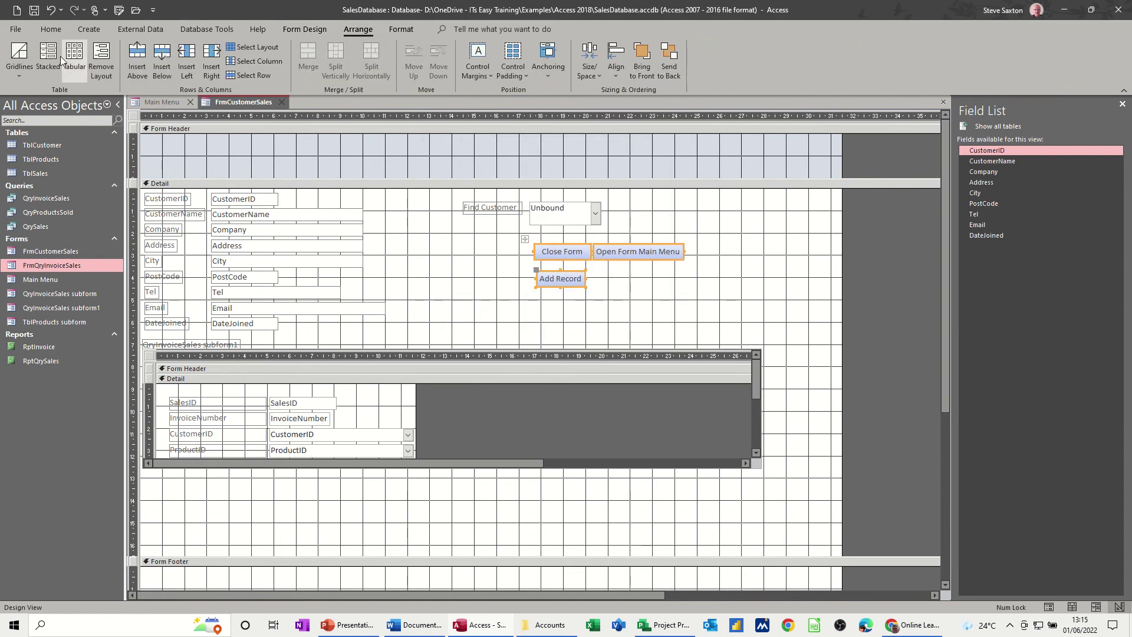
{"action": "left_click", "coordinate": [74, 55]}
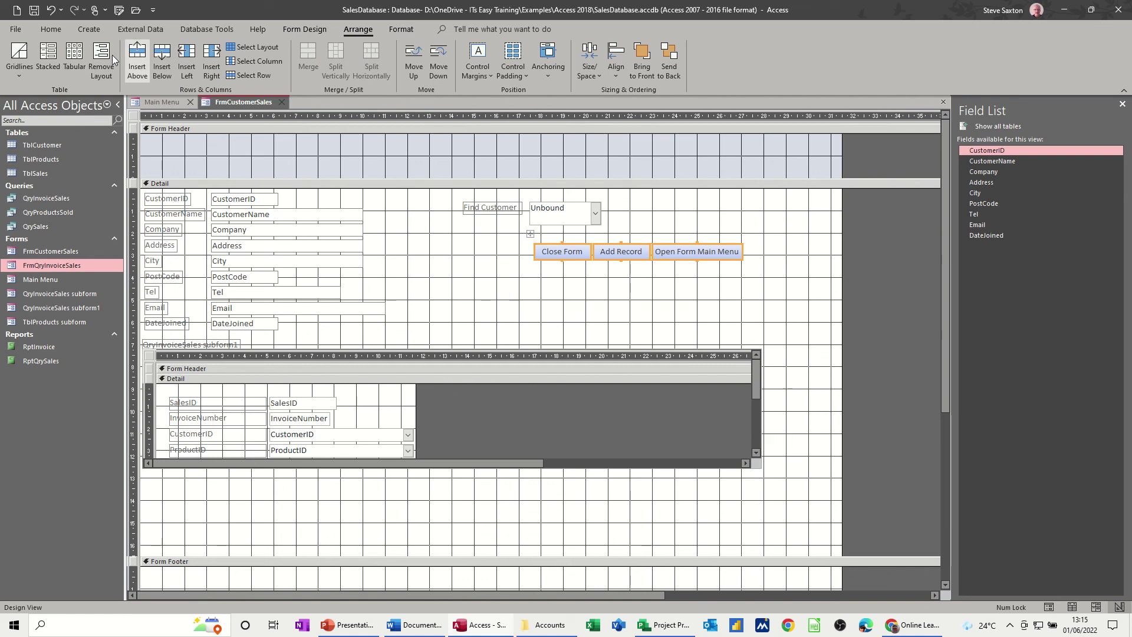
{"action": "left_click", "coordinate": [306, 29]}
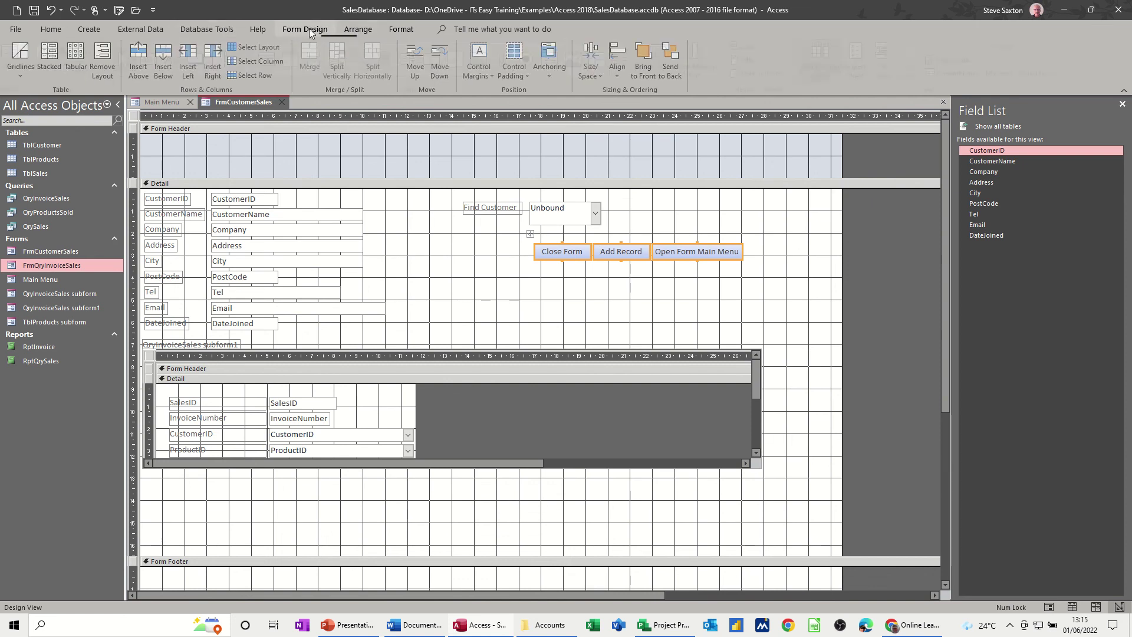
- In Form View, try Add Record, then Close Form, saving the design changes with Yes
{"action": "left_click", "coordinate": [16, 52]}
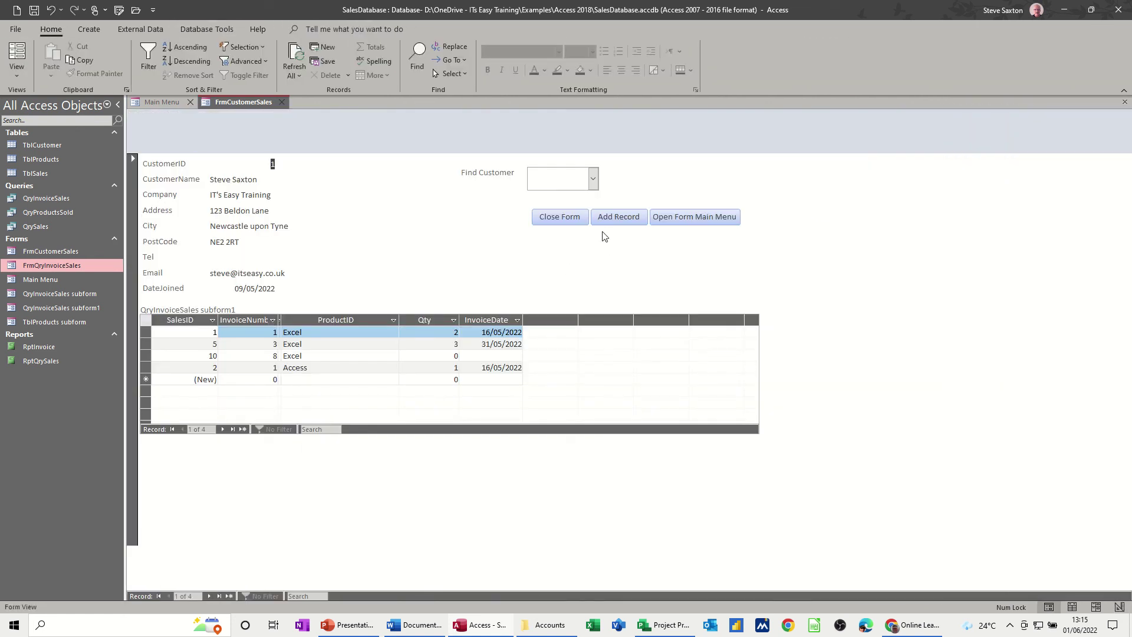
{"action": "left_click", "coordinate": [613, 218]}
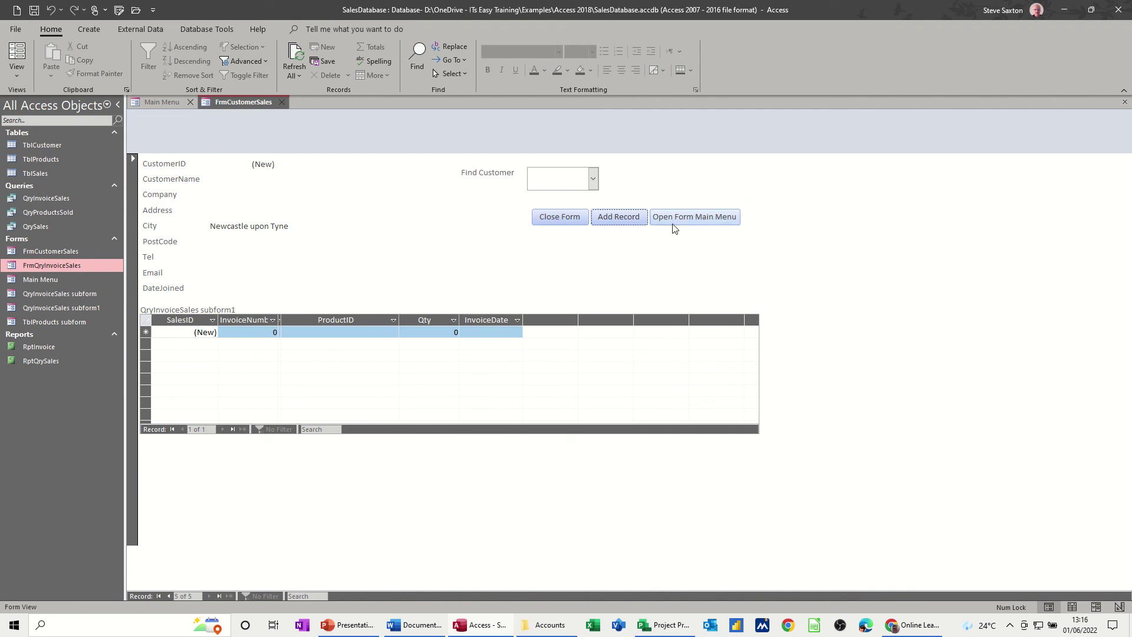
{"action": "left_click", "coordinate": [543, 223]}
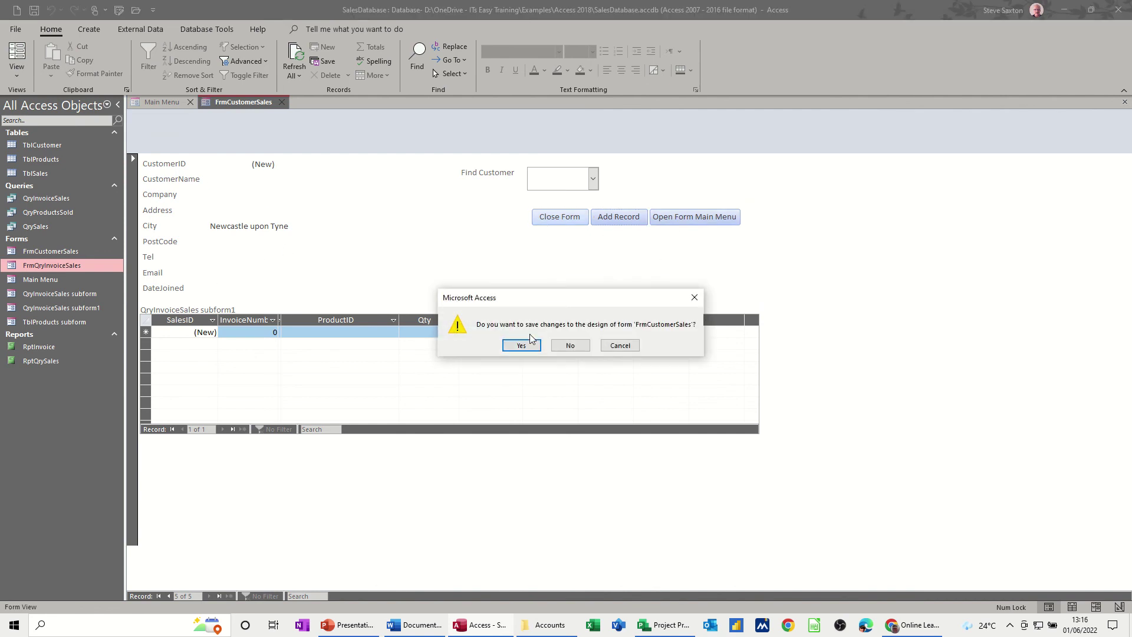
{"action": "left_click", "coordinate": [529, 343]}
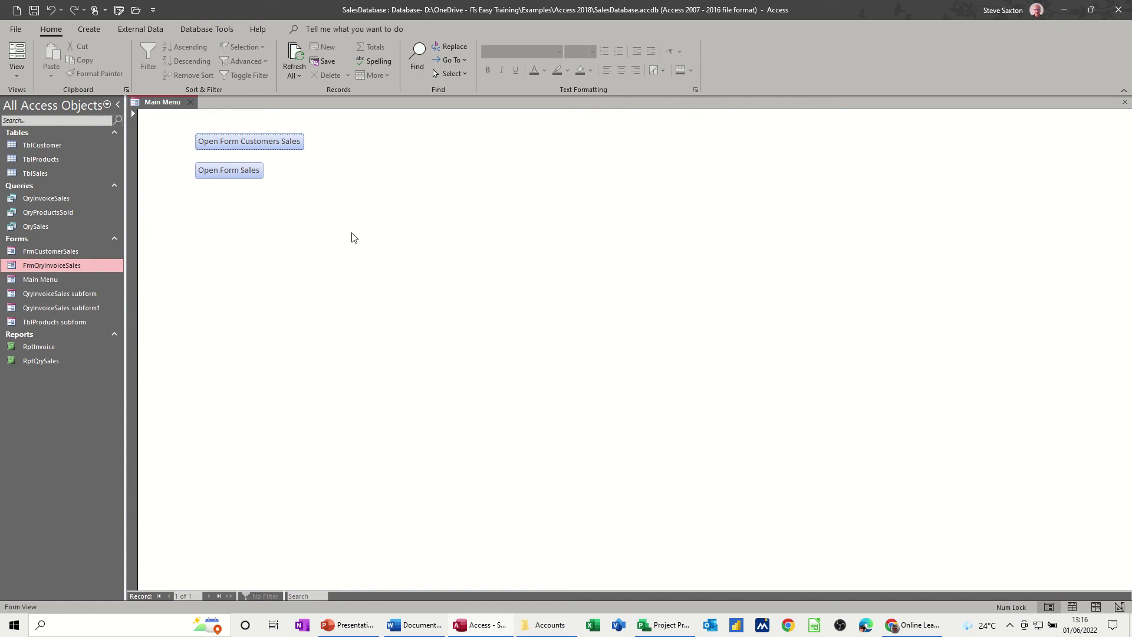
- In Design View, draw a button below Open Form Sales that previews the RptInvoice report
{"action": "left_click", "coordinate": [17, 80]}
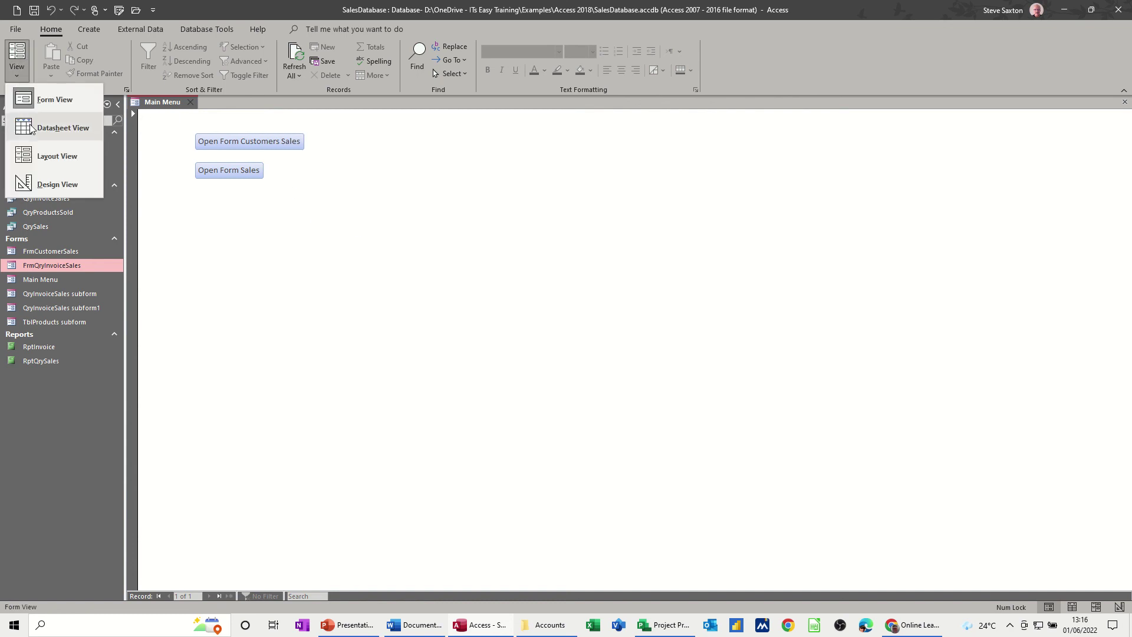
{"action": "left_click", "coordinate": [51, 179]}
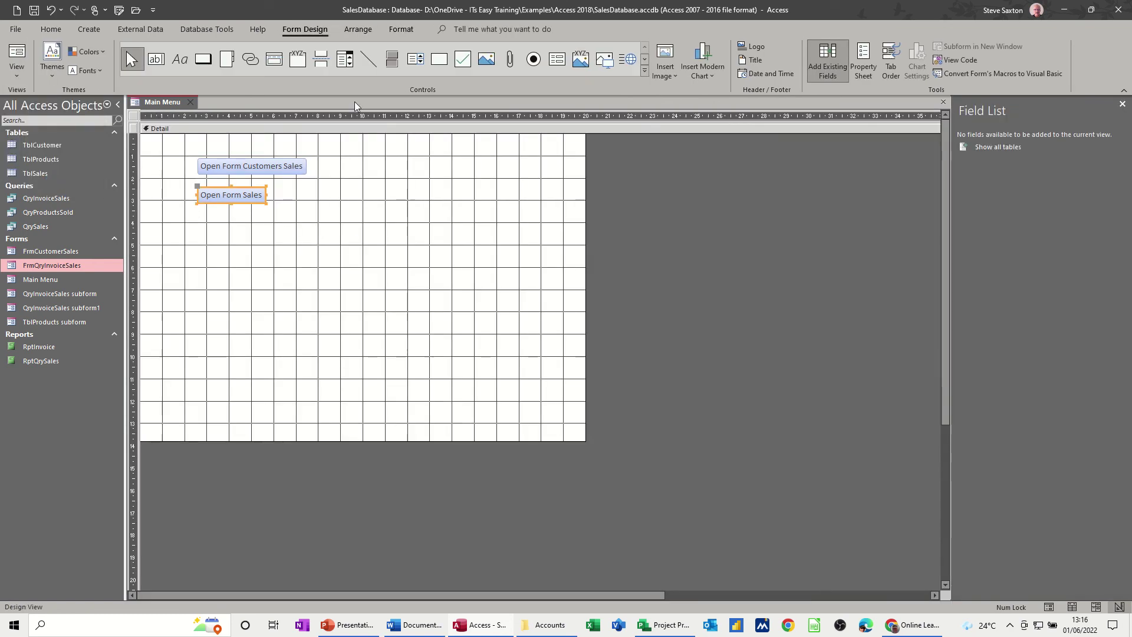
{"action": "left_click", "coordinate": [203, 59]}
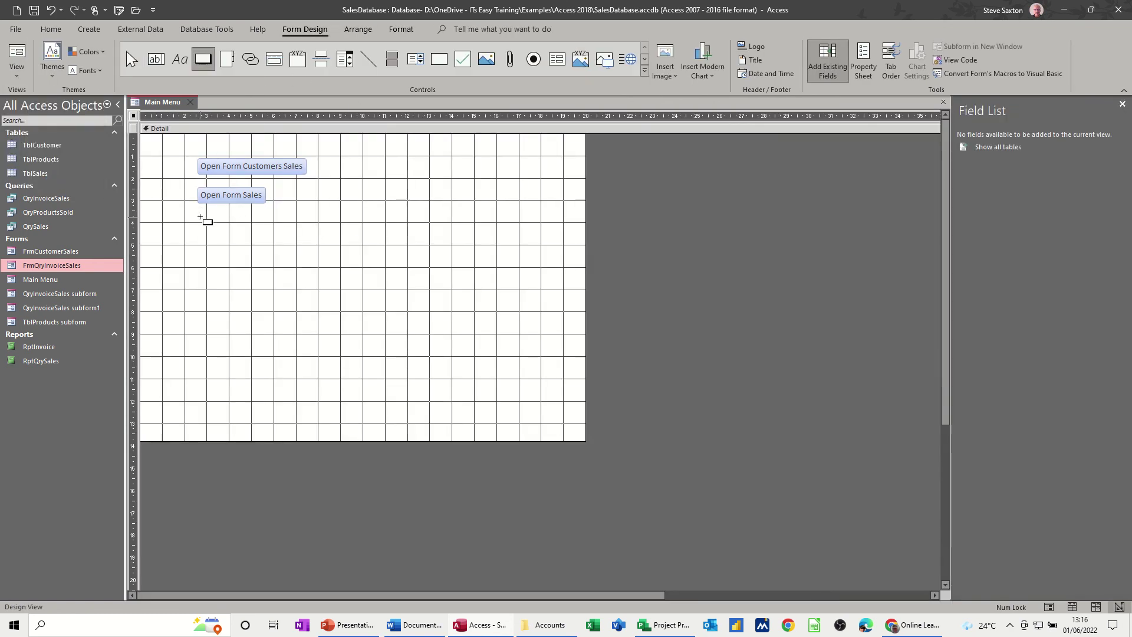
{"action": "left_click_drag", "start_coordinate": [200, 218], "coordinate": [269, 242]}
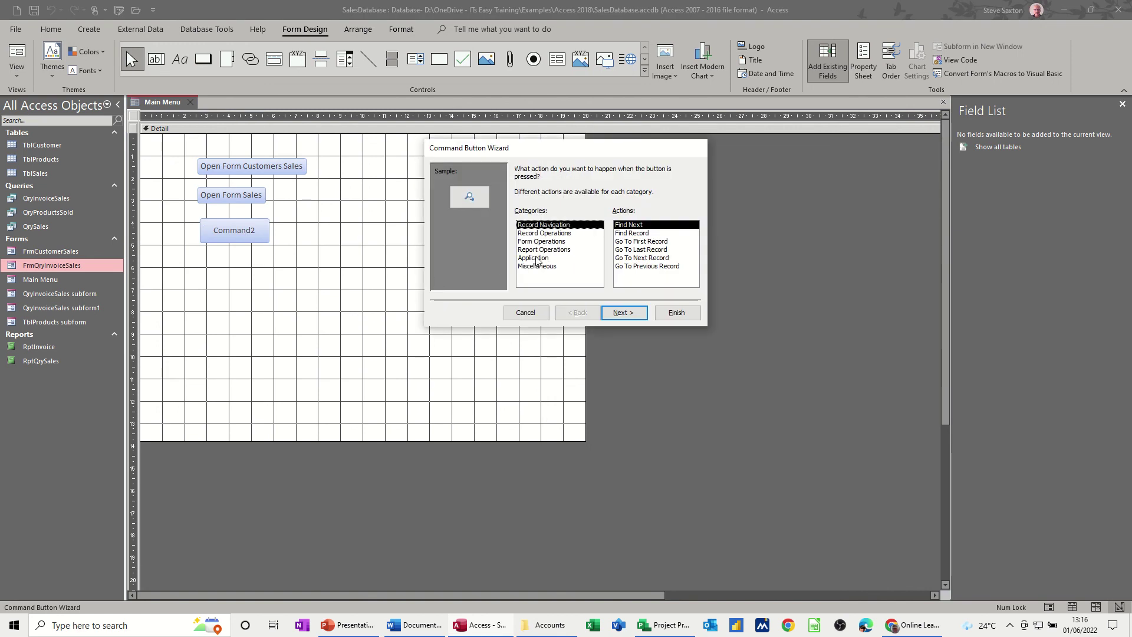
{"action": "left_click", "coordinate": [537, 250]}
{"action": "left_click", "coordinate": [620, 242]}
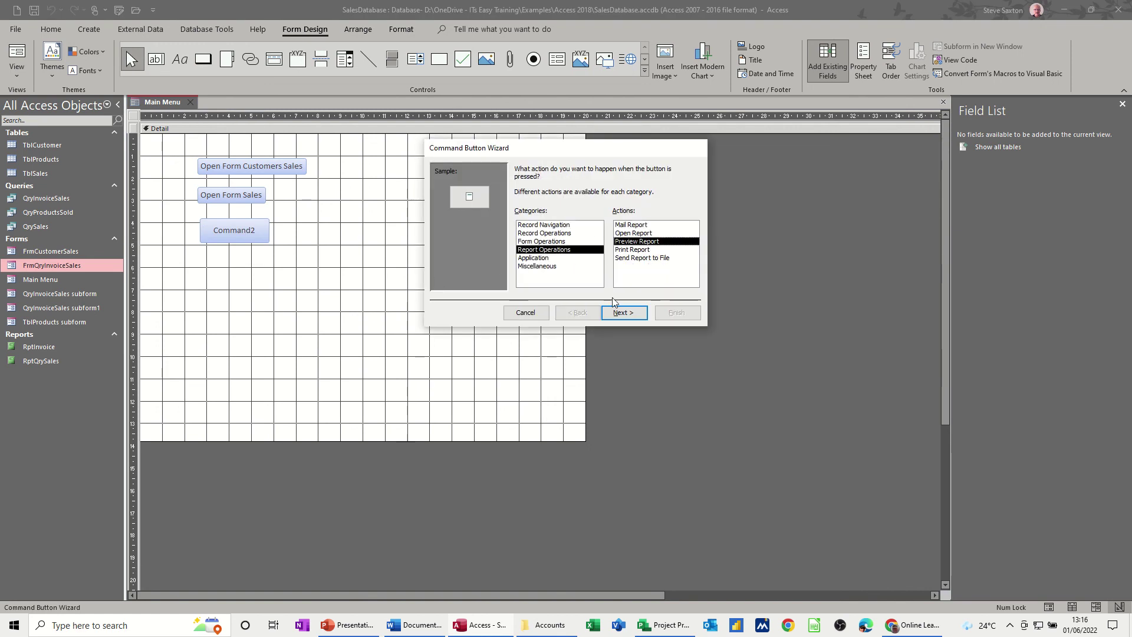
{"action": "left_click", "coordinate": [616, 311]}
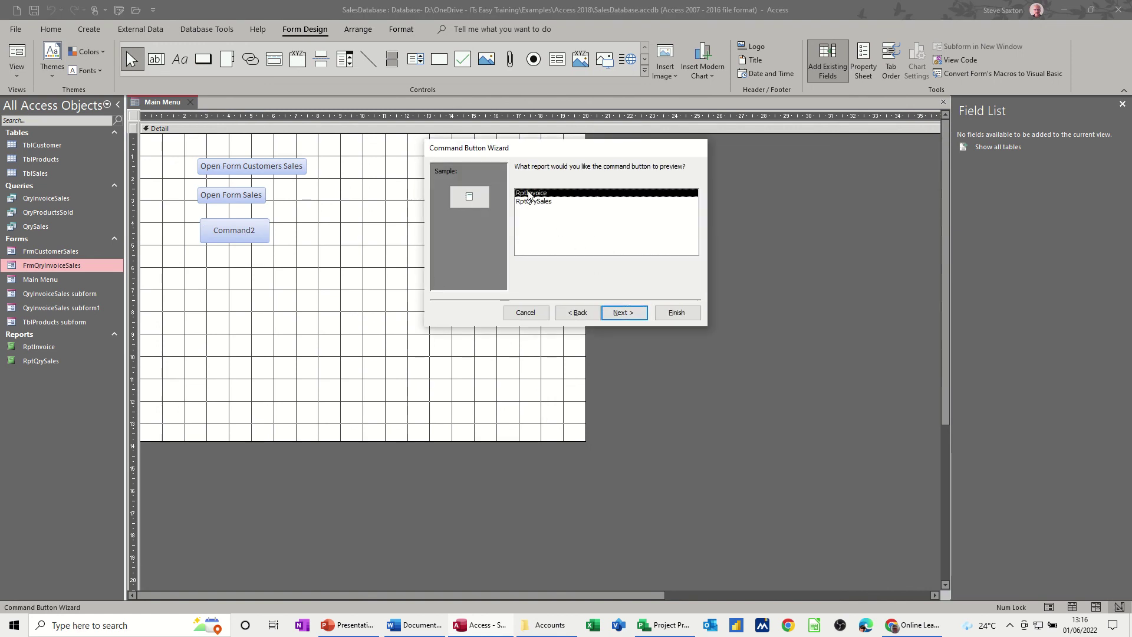
{"action": "left_click", "coordinate": [623, 312]}
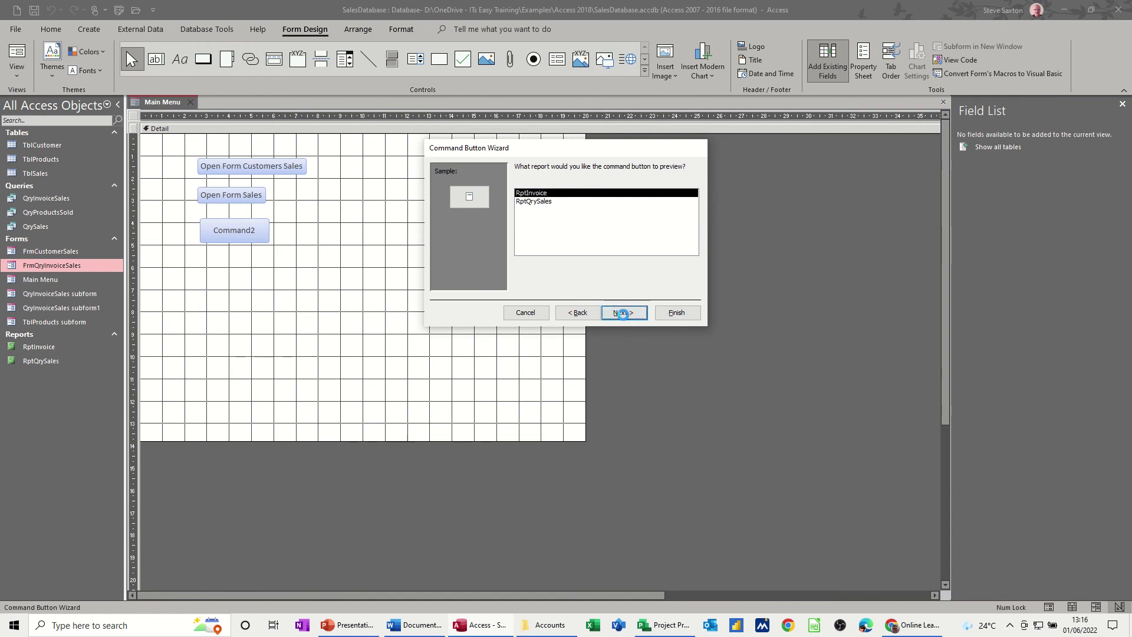
- Caption the new button 'Preview Invoice Report' as text and finish the wizard
{"action": "left_click", "coordinate": [519, 217]}
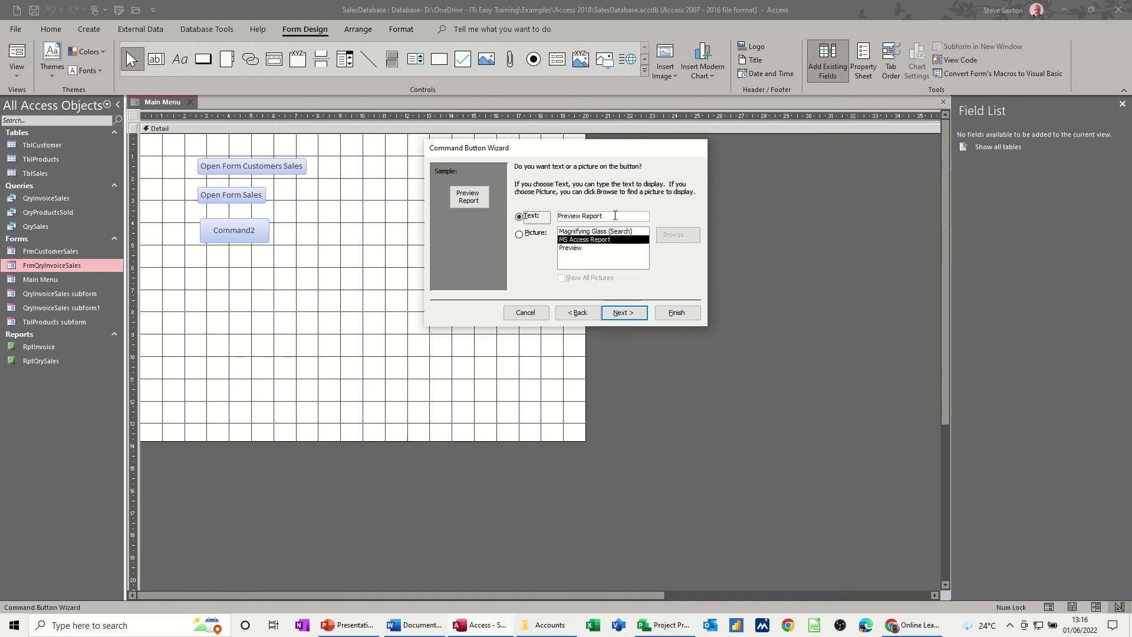
{"action": "left_click", "coordinate": [583, 217]}
{"action": "type", "text": "Invoic"}
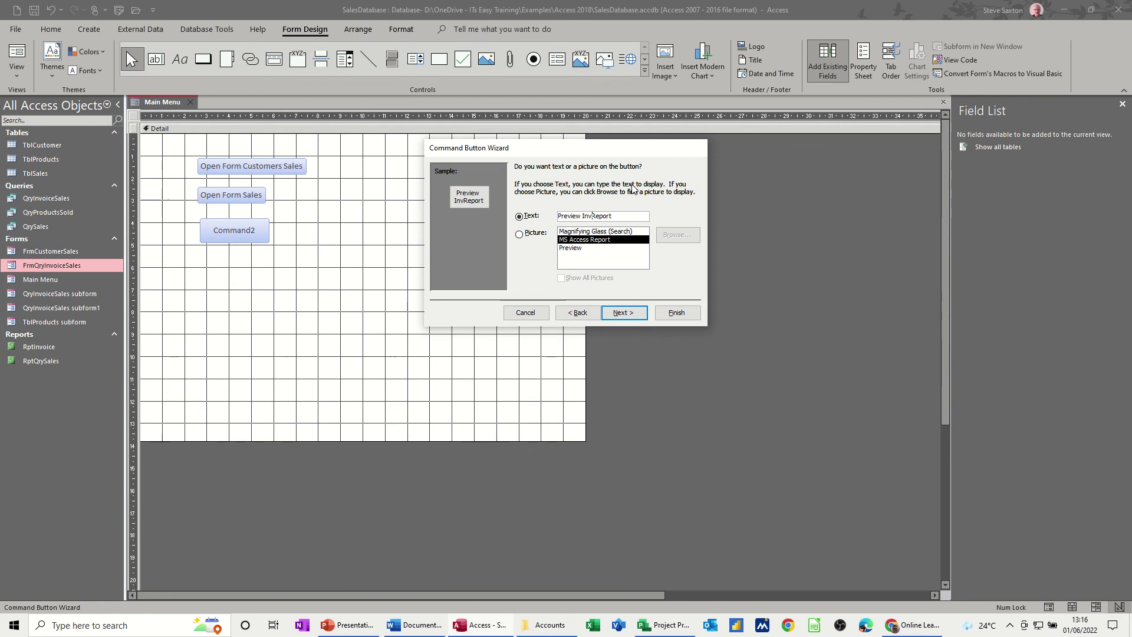
{"action": "type", "text": "e"}
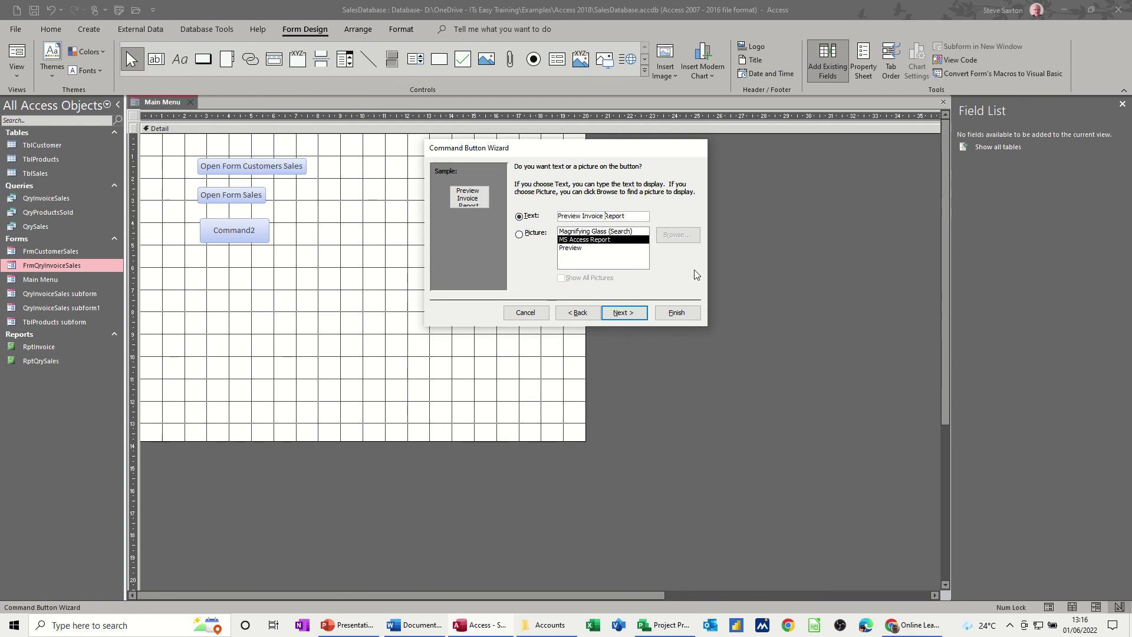
{"action": "left_click", "coordinate": [676, 313]}
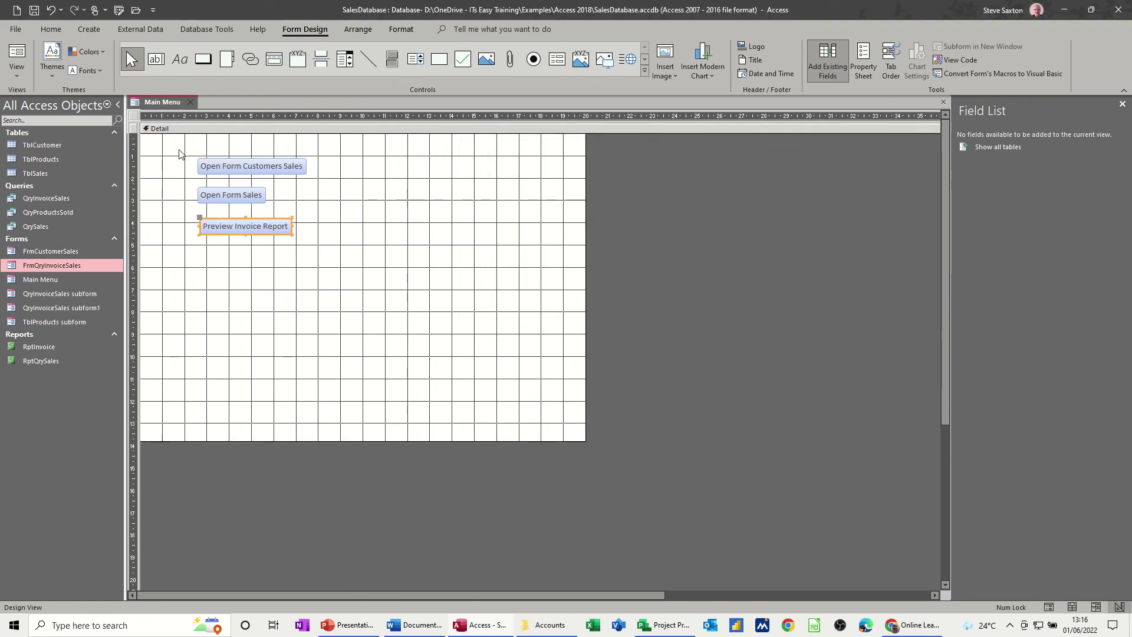
- Select all three Main Menu buttons and apply the Stacked layout as one equal-width column
{"action": "left_click_drag", "start_coordinate": [180, 153], "coordinate": [327, 275]}
{"action": "left_click", "coordinate": [358, 29]}
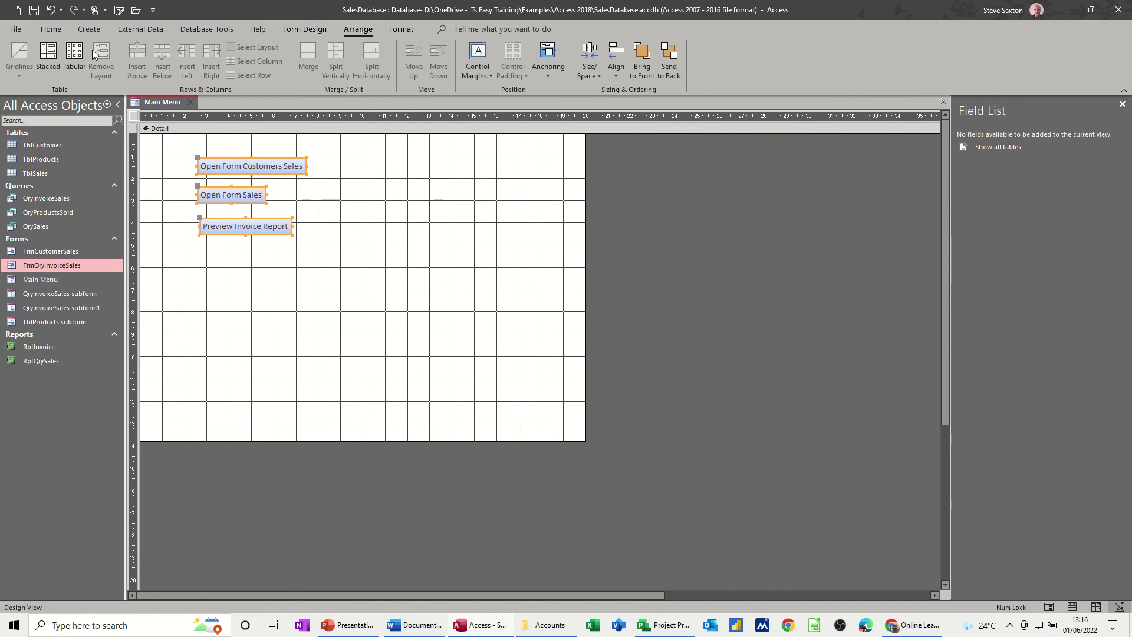
{"action": "left_click", "coordinate": [48, 56]}
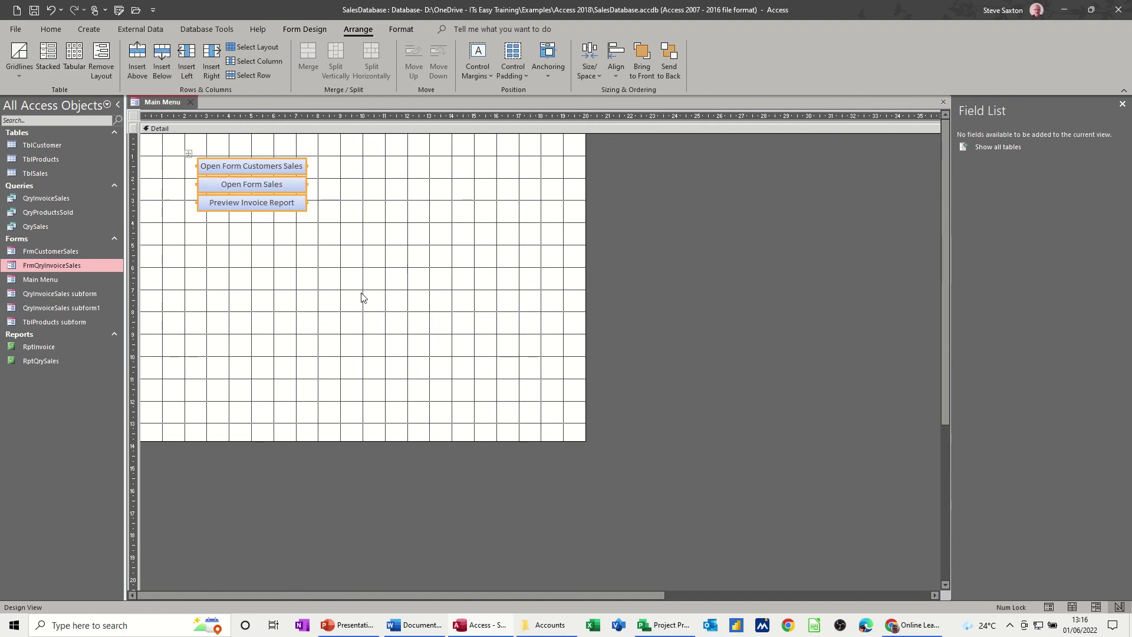
{"action": "left_click", "coordinate": [304, 29]}
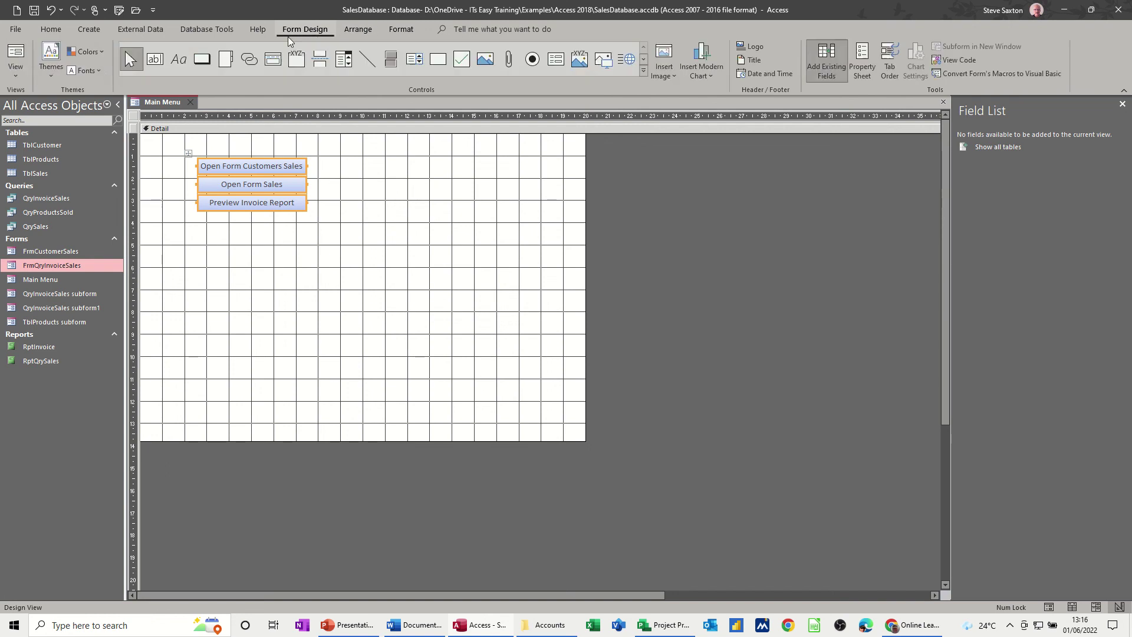
- In Form View, preview the invoice report for invoice 1 via Preview Invoice Report, then close the preview
{"action": "left_click", "coordinate": [18, 56]}
{"action": "left_click", "coordinate": [256, 176]}
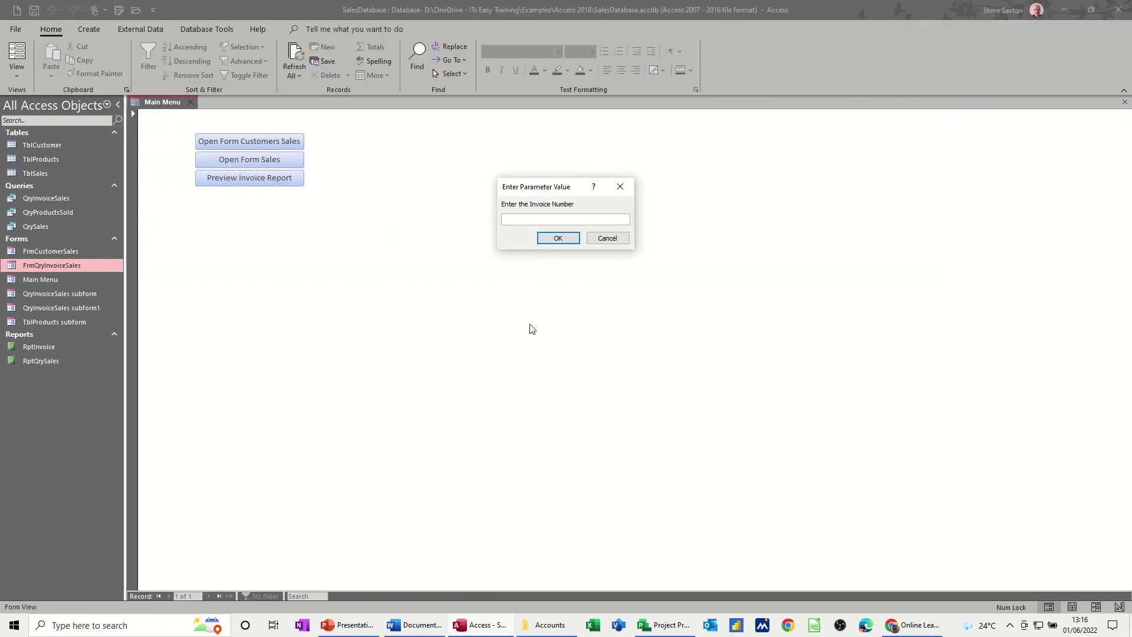
{"action": "left_click", "coordinate": [551, 238]}
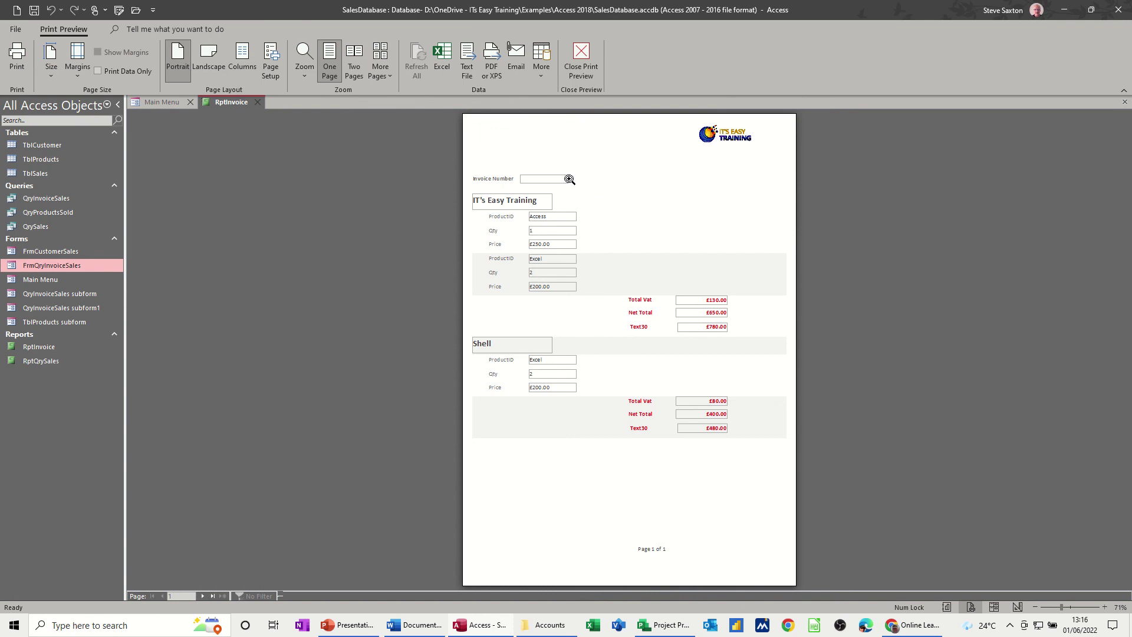
{"action": "left_click", "coordinate": [581, 59]}
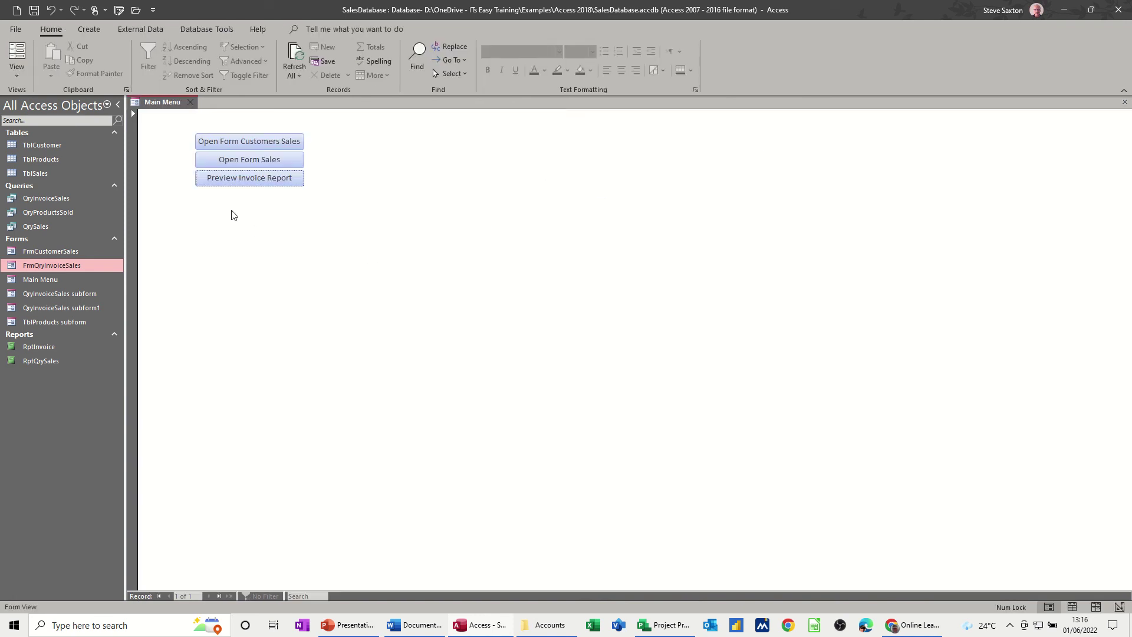
{"action": "left_click", "coordinate": [256, 163]}
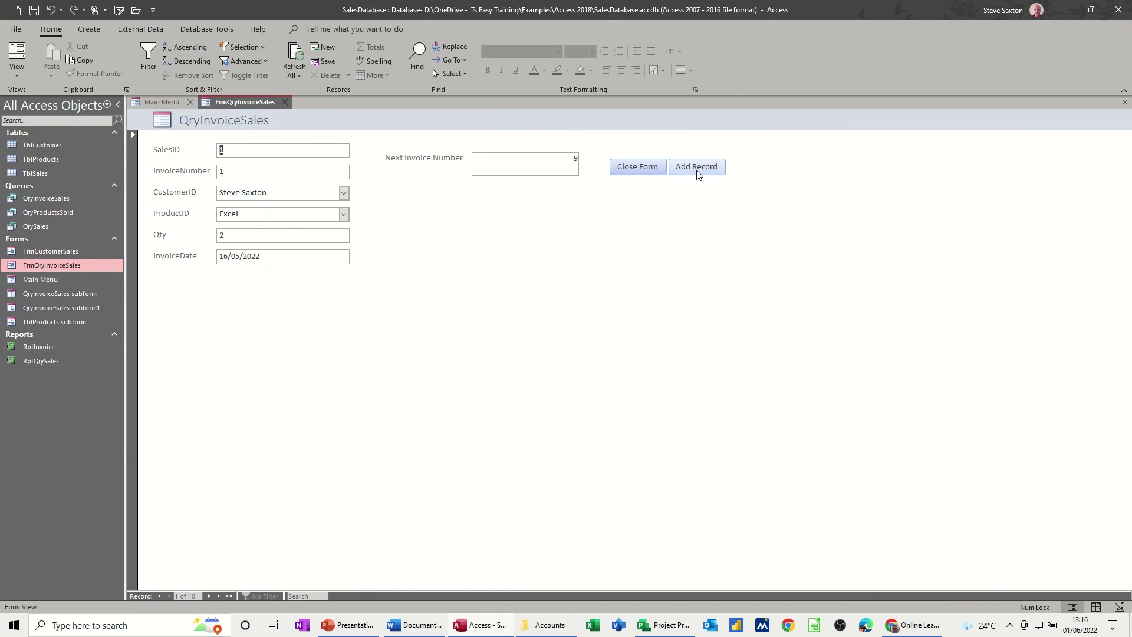
{"action": "left_click", "coordinate": [622, 167]}
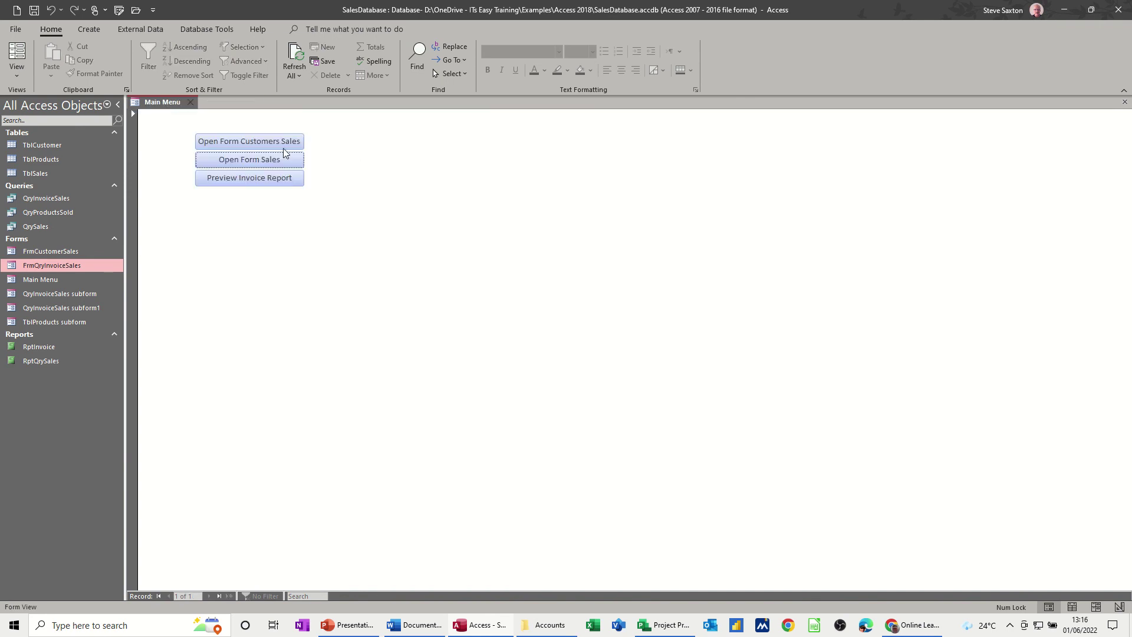